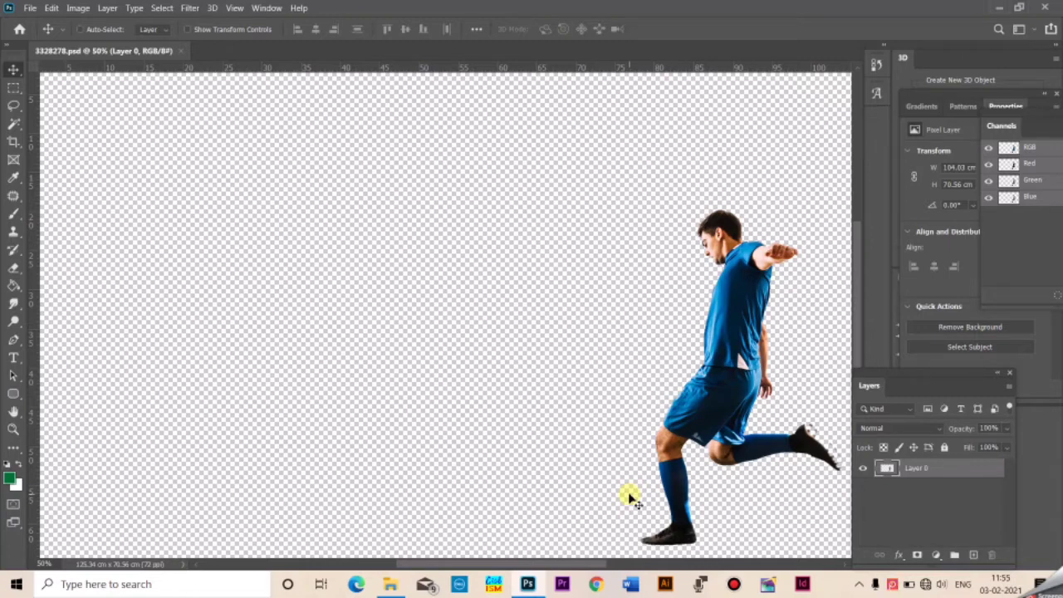
- Select Layer 0 and move the footballer from the right edge to near the canvas centre
{"action": "right_click", "coordinate": [722, 382]}
{"action": "left_click", "coordinate": [736, 388]}
{"action": "mouse_move", "coordinate": [749, 347]}
{"action": "left_mouse_down"}
{"action": "mouse_move", "coordinate": [585, 295]}
{"action": "mouse_move", "coordinate": [493, 324]}
{"action": "left_mouse_up"}
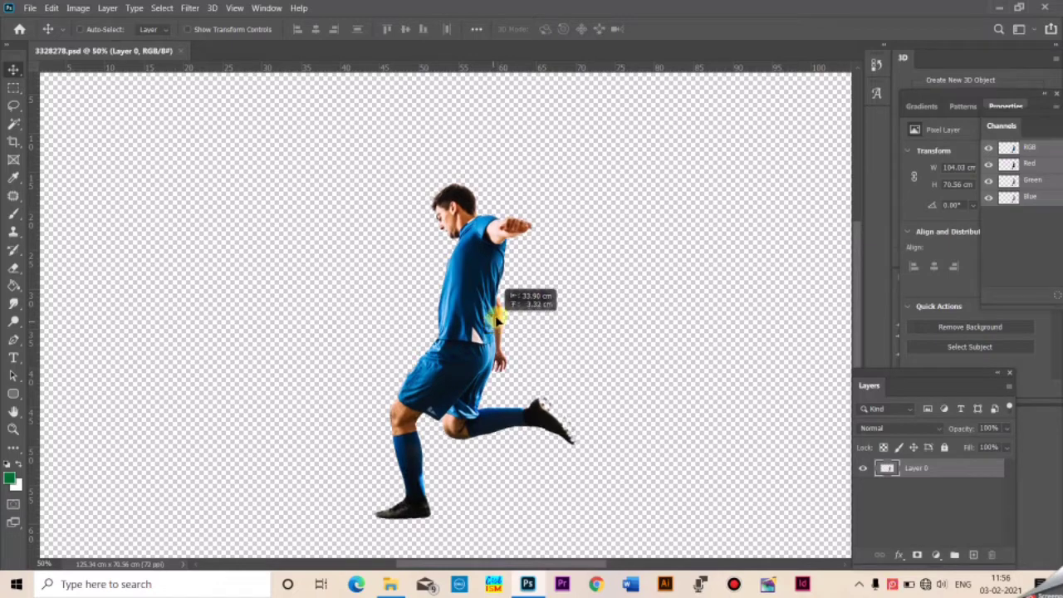
{"action": "left_click_drag", "start_coordinate": [493, 326], "coordinate": [497, 305]}
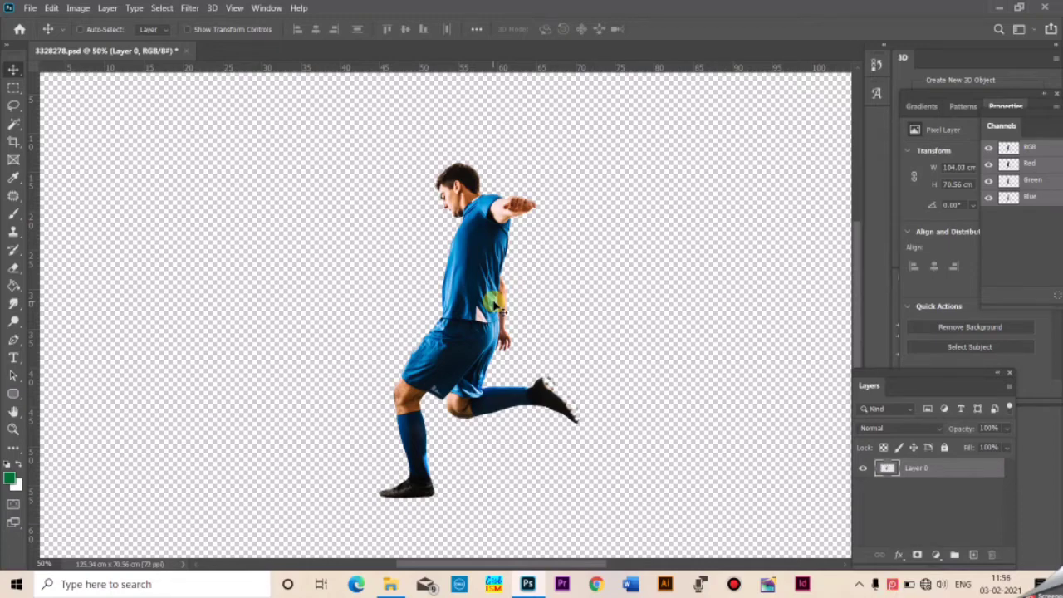
{"action": "left_click_drag", "start_coordinate": [486, 204], "coordinate": [413, 206]}
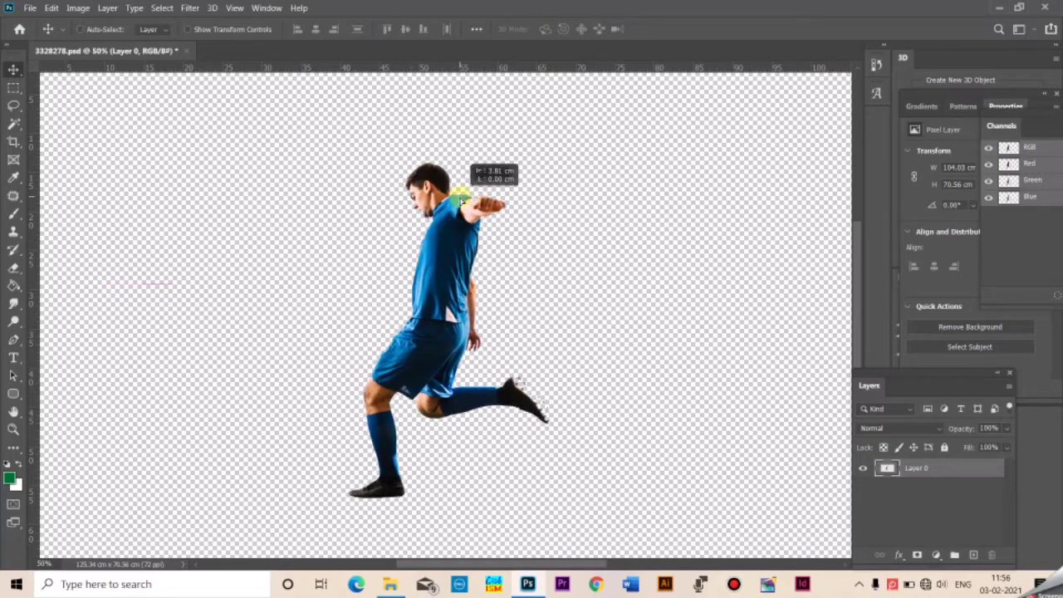
{"action": "left_click_drag", "start_coordinate": [413, 206], "coordinate": [460, 199]}
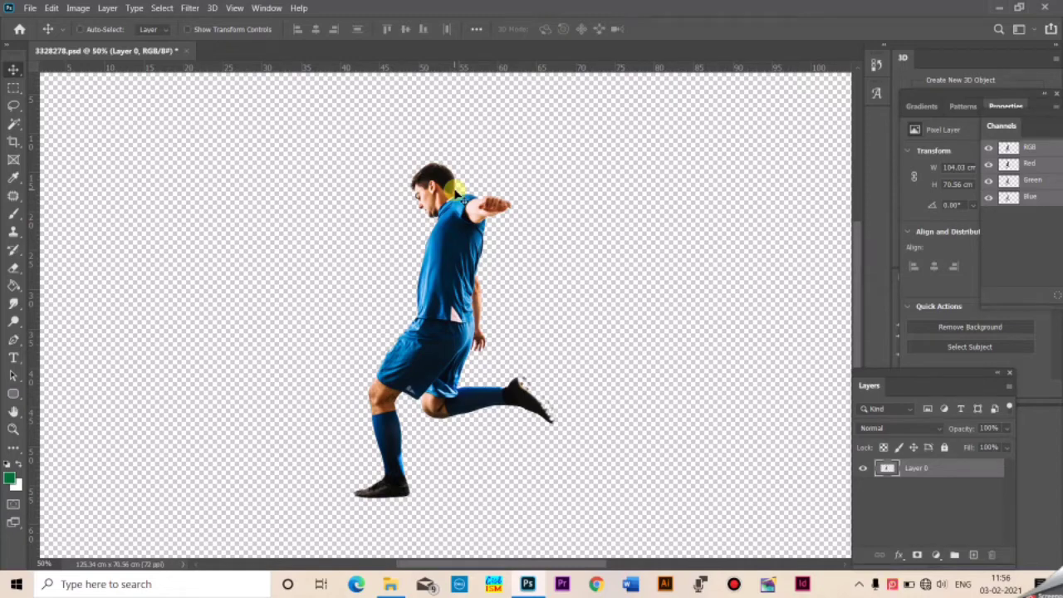
- Create a new blank A4 (210 x 297 mm) document
{"action": "left_click", "coordinate": [30, 8]}
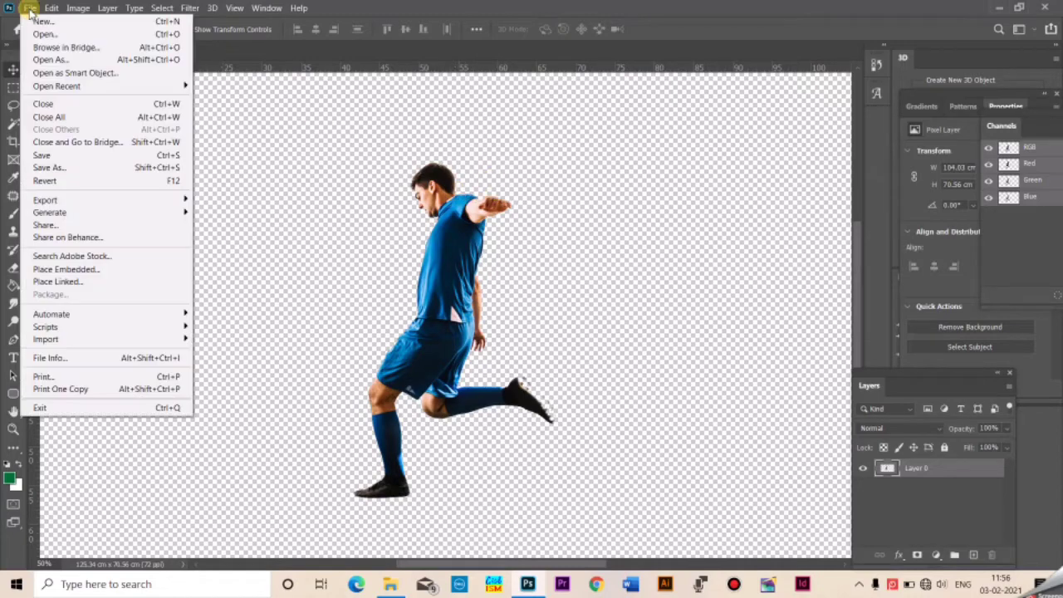
{"action": "left_click", "coordinate": [35, 21]}
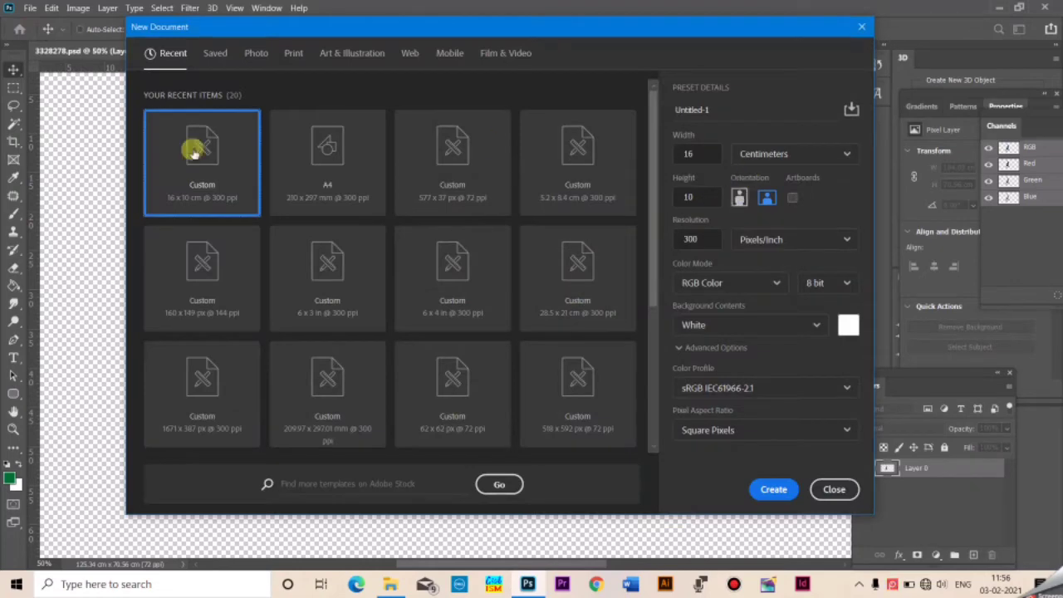
{"action": "left_click", "coordinate": [343, 164]}
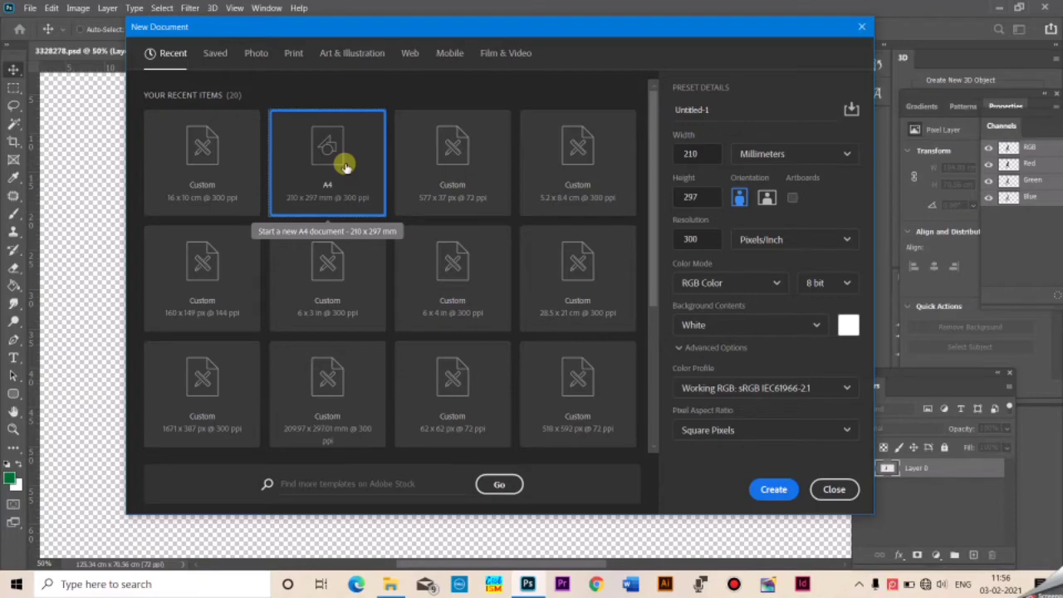
{"action": "left_click", "coordinate": [771, 490]}
- Return to the footballer image and nudge the player slightly upward
{"action": "key", "text": "ctrl+minus"}
{"action": "key", "text": "ctrl+minus"}
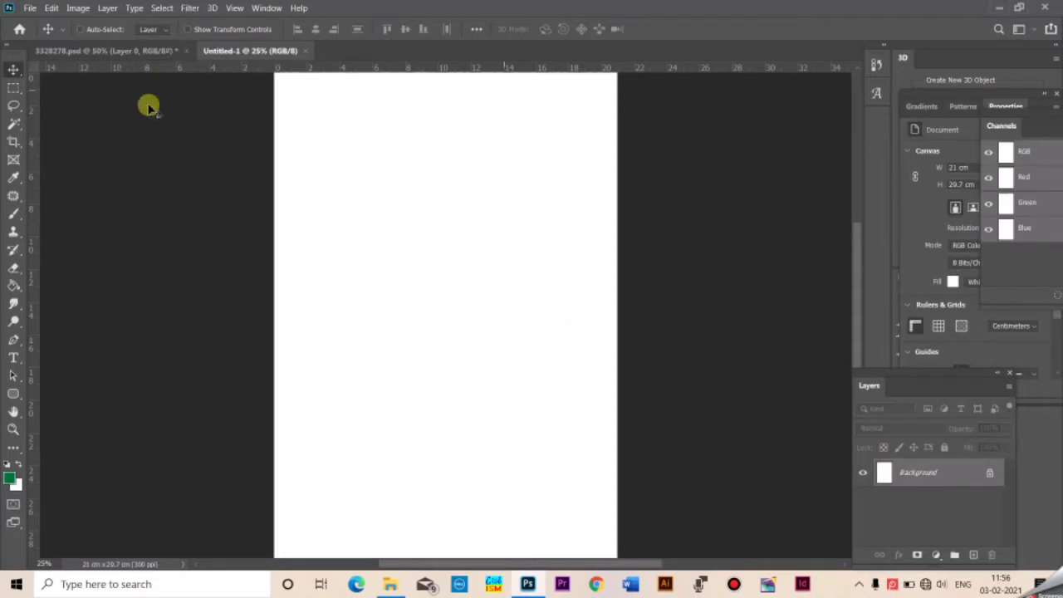
{"action": "left_click", "coordinate": [130, 58]}
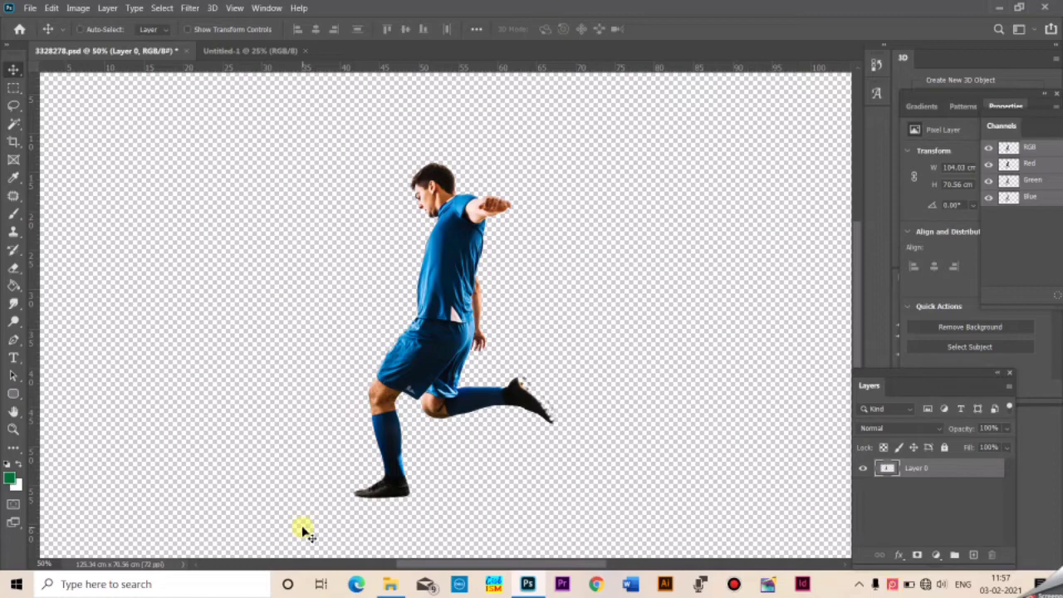
{"action": "mouse_move", "coordinate": [433, 333]}
{"action": "left_mouse_down"}
{"action": "mouse_move", "coordinate": [448, 311]}
{"action": "mouse_move", "coordinate": [436, 293]}
{"action": "left_mouse_up"}
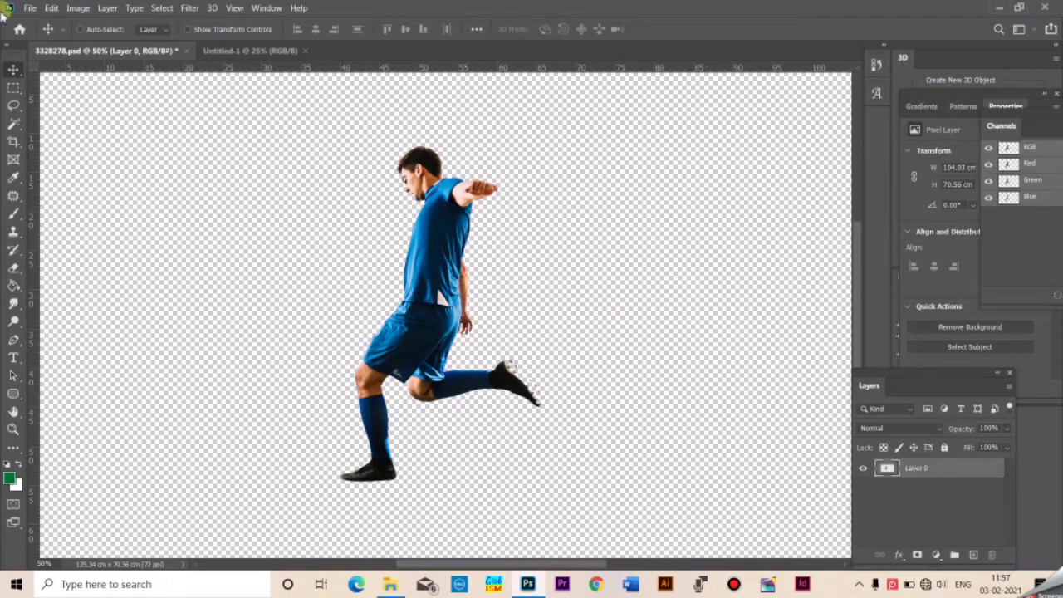
- Convert the footballer image to Grayscale, discard the colour, and re-centre the player
{"action": "left_click", "coordinate": [79, 7]}
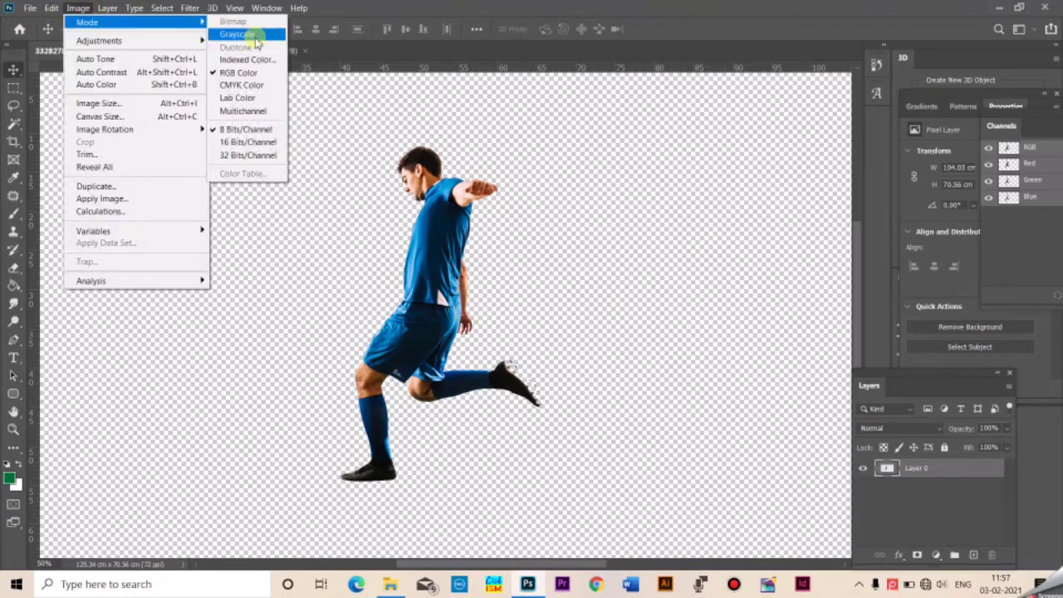
{"action": "left_click", "coordinate": [265, 34]}
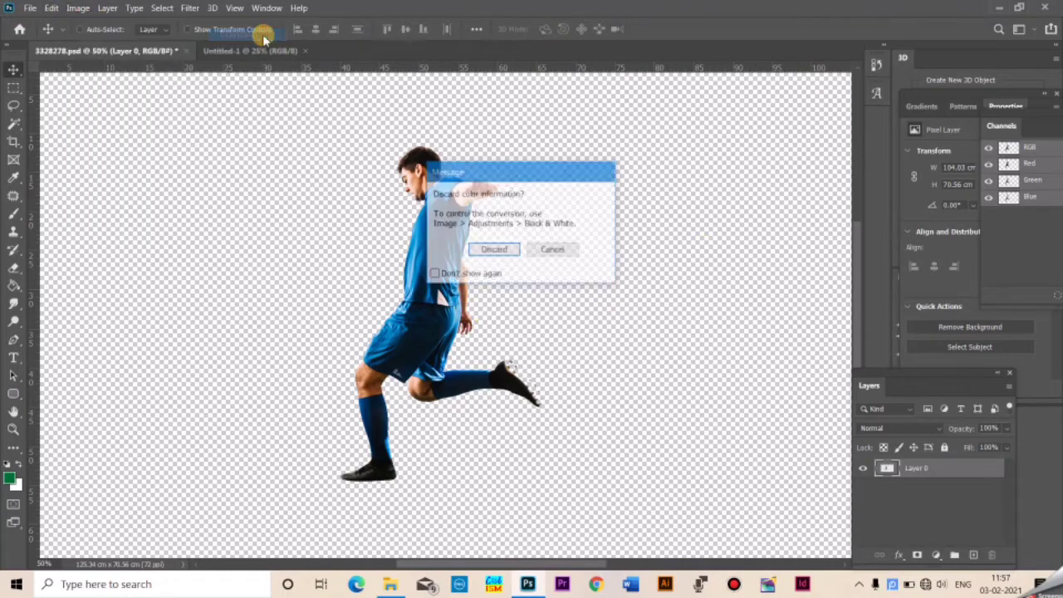
{"action": "left_click", "coordinate": [492, 250]}
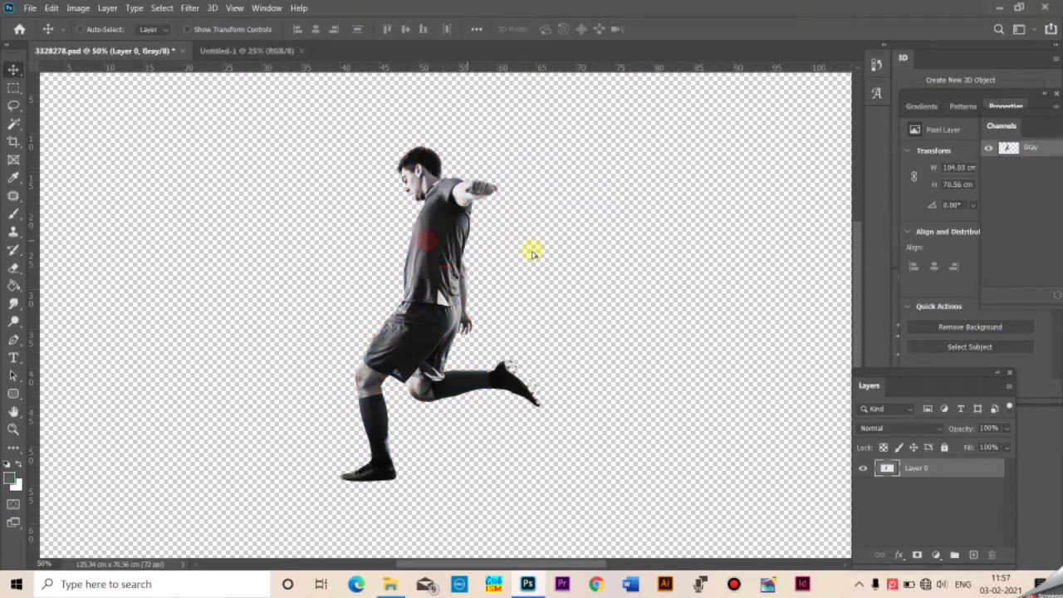
{"action": "left_click_drag", "start_coordinate": [432, 253], "coordinate": [542, 264]}
{"action": "left_click_drag", "start_coordinate": [479, 250], "coordinate": [450, 250]}
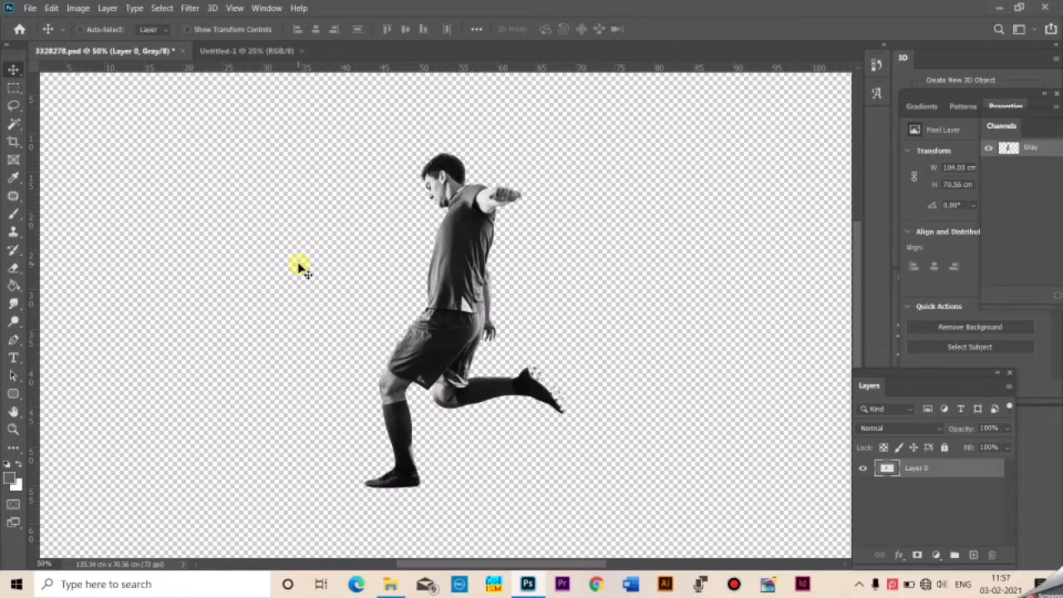
- Switch the image mode to CMYK Color and accept the profile warning
{"action": "left_click", "coordinate": [75, 12]}
{"action": "mouse_move", "coordinate": [87, 22]}
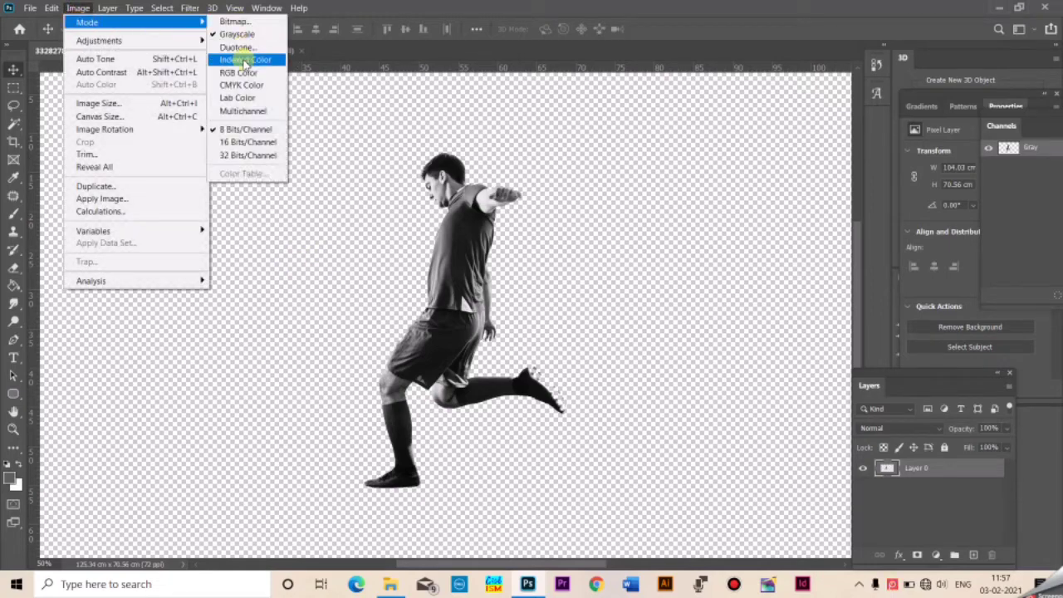
{"action": "left_click", "coordinate": [242, 87]}
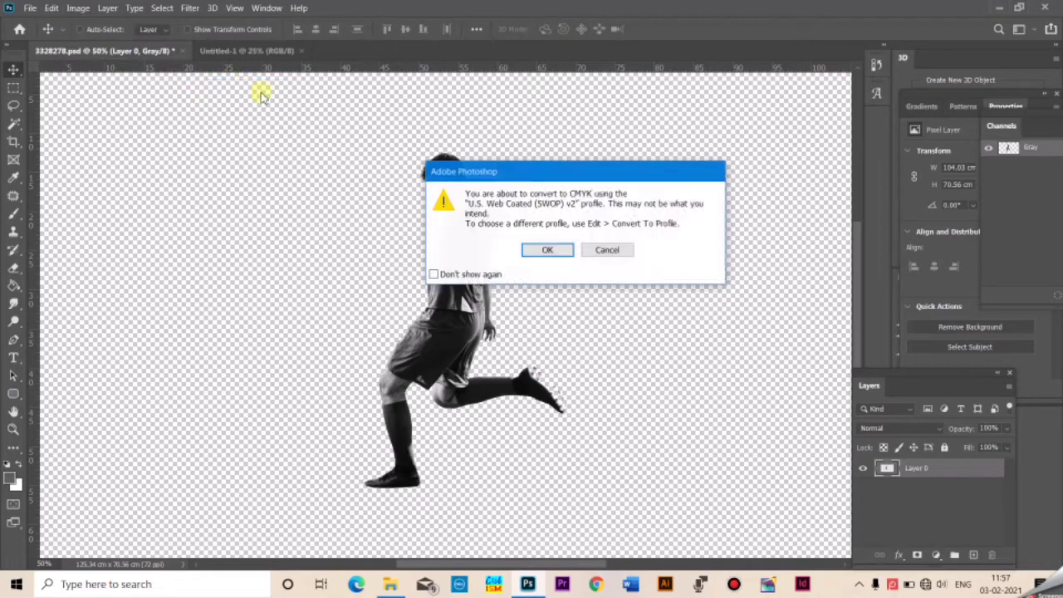
{"action": "left_click", "coordinate": [547, 251]}
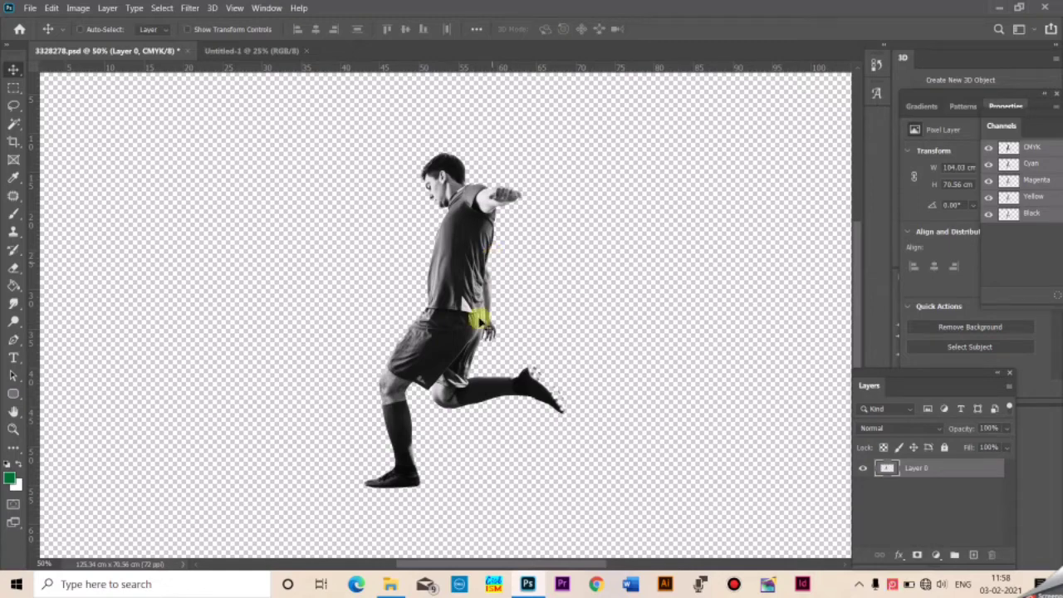
- Zoom in on the footballer's body and switch to the Pen tool
{"action": "left_click", "coordinate": [439, 354]}
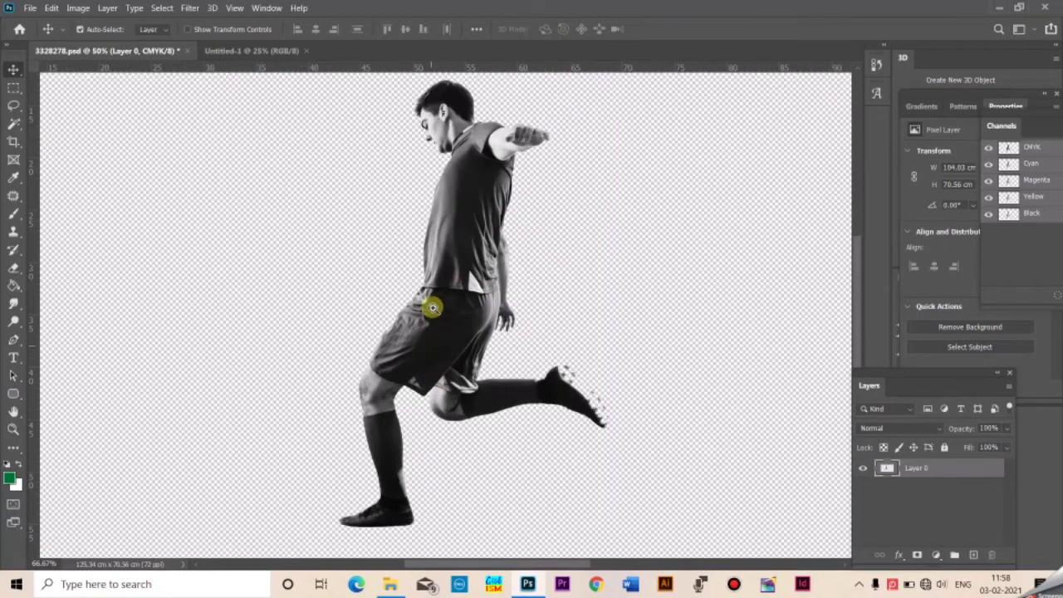
{"action": "left_click", "coordinate": [432, 308]}
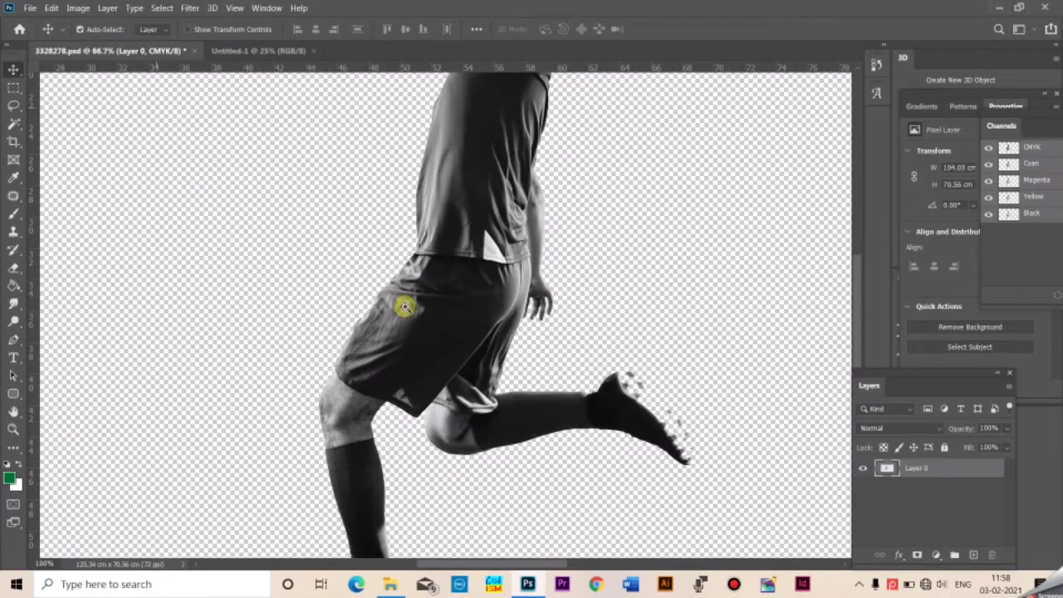
{"action": "left_click", "coordinate": [476, 189]}
{"action": "left_click_drag", "start_coordinate": [451, 249], "coordinate": [429, 343]}
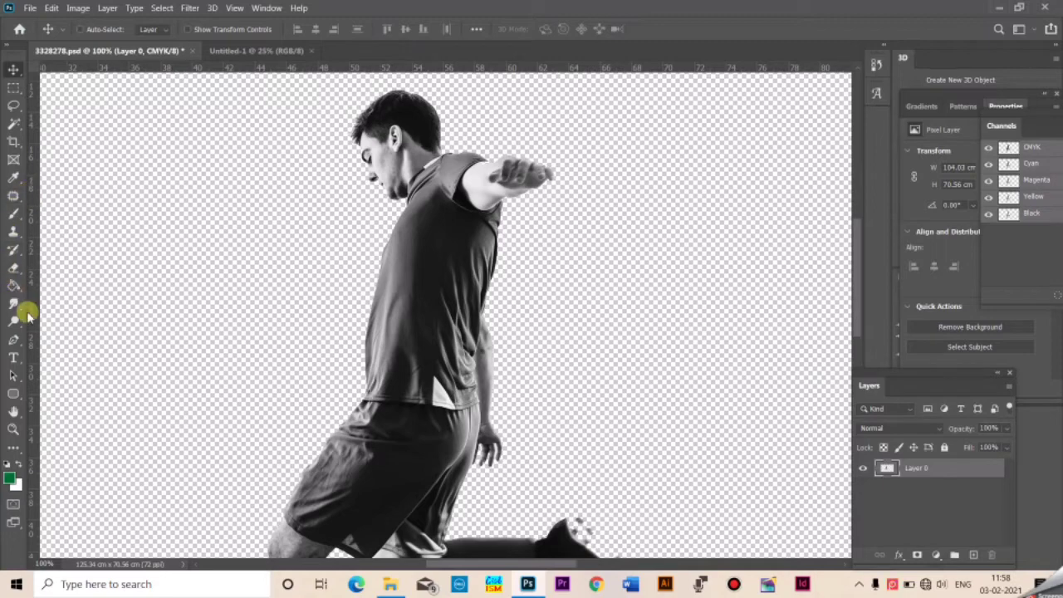
{"action": "left_click", "coordinate": [14, 339]}
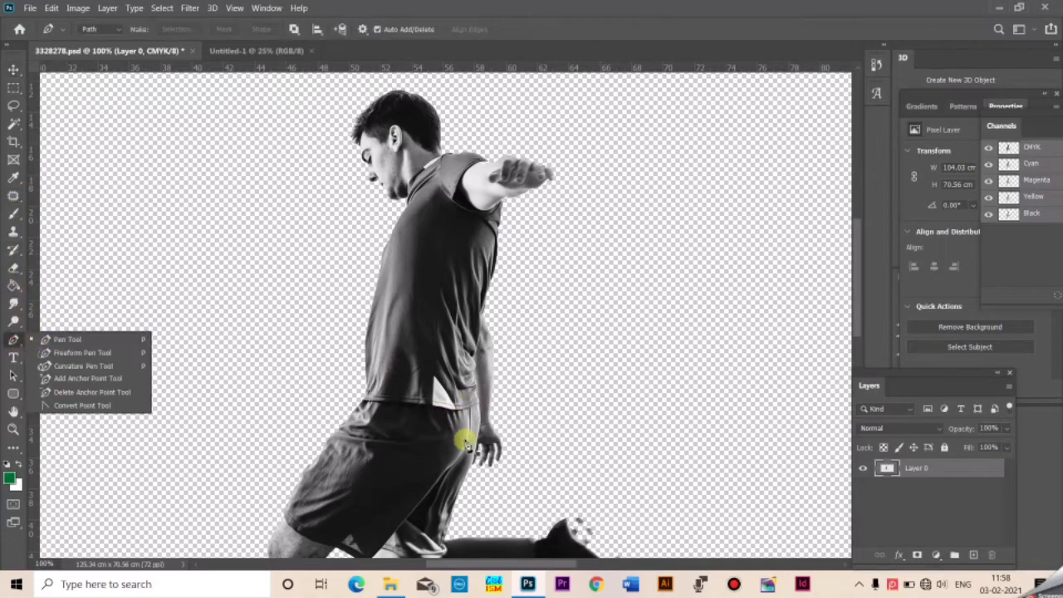
{"action": "scroll", "coordinate": [443, 444], "scroll_direction": "up", "scroll_amount": 1}
{"action": "scroll", "coordinate": [412, 407], "scroll_direction": "up", "scroll_amount": 1}
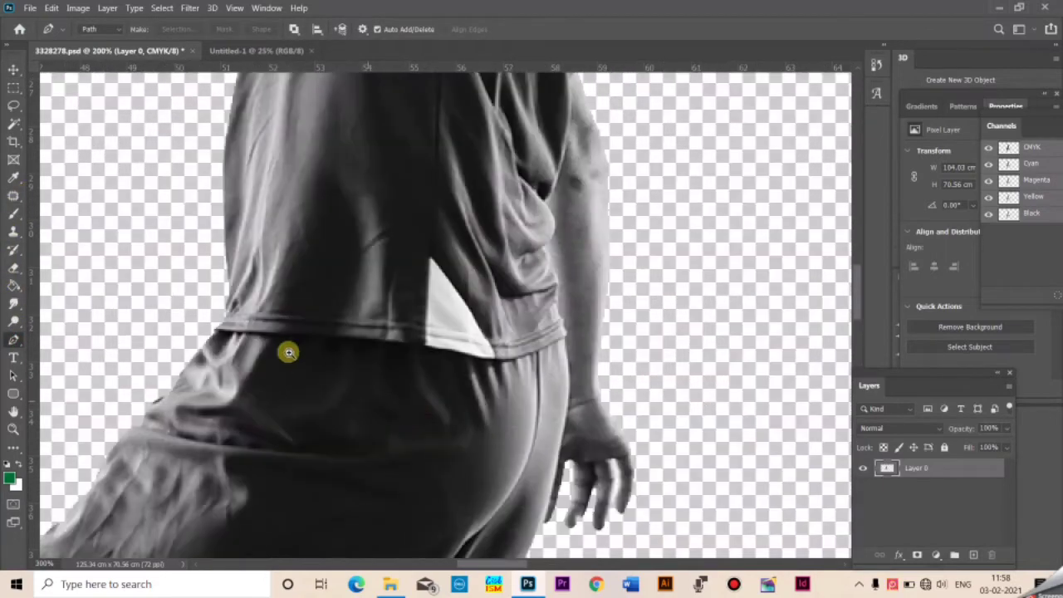
- Begin the shorts outline along the shirt hem and waistband
{"action": "left_click", "coordinate": [177, 318]}
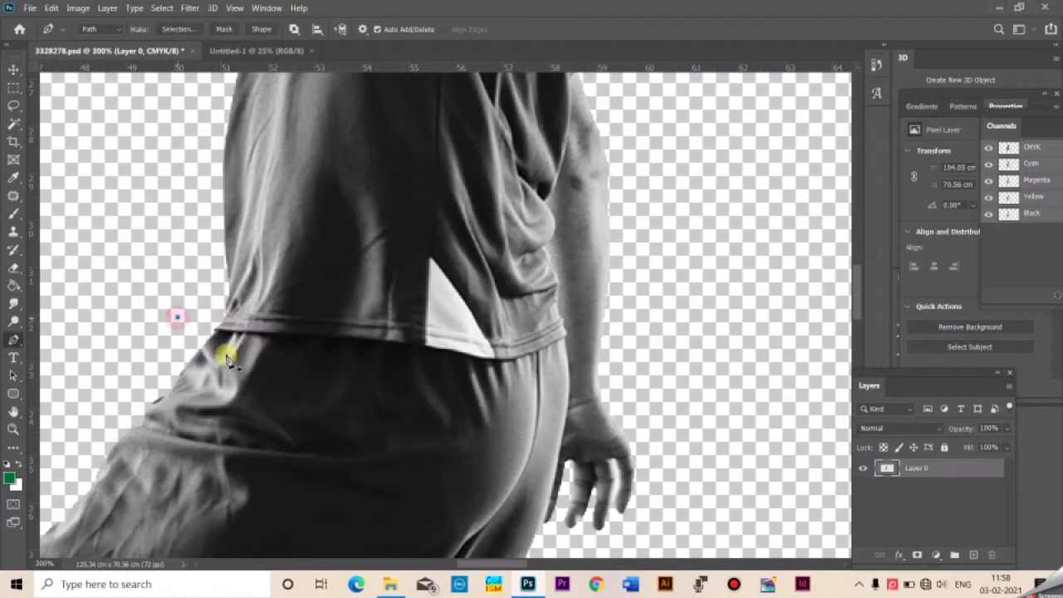
{"action": "mouse_move", "coordinate": [426, 349]}
{"action": "left_mouse_down"}
{"action": "mouse_move", "coordinate": [281, 330]}
{"action": "mouse_move", "coordinate": [231, 334]}
{"action": "left_mouse_up"}
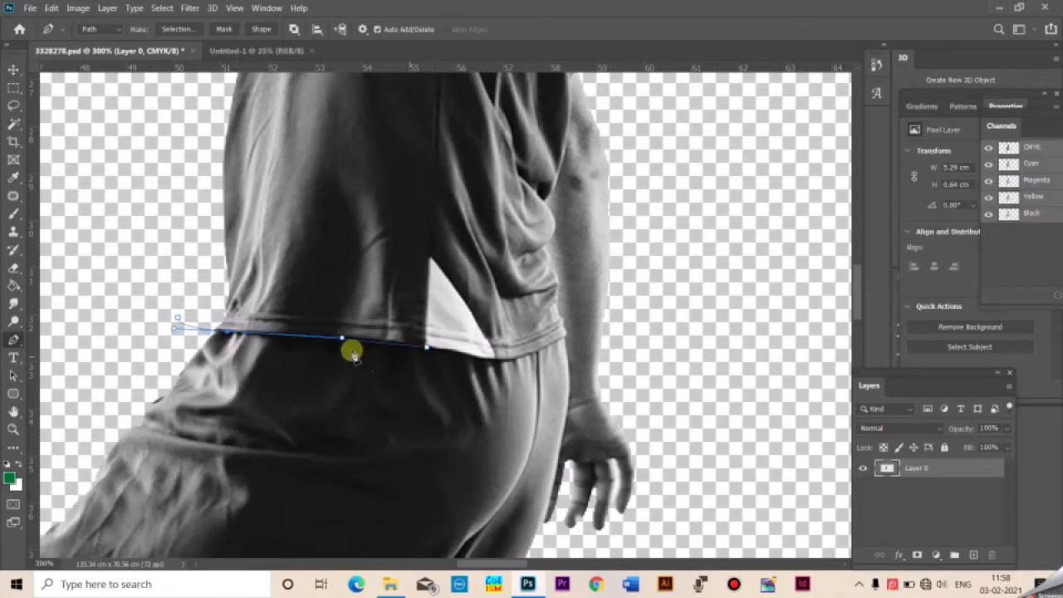
{"action": "left_click_drag", "start_coordinate": [344, 339], "coordinate": [347, 335]}
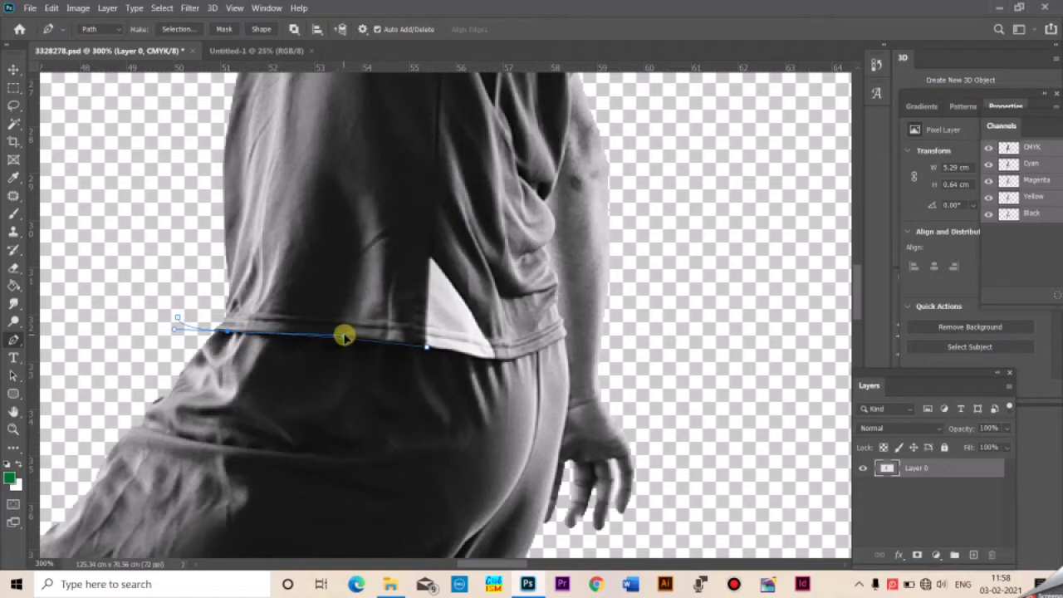
{"action": "left_click", "coordinate": [347, 334]}
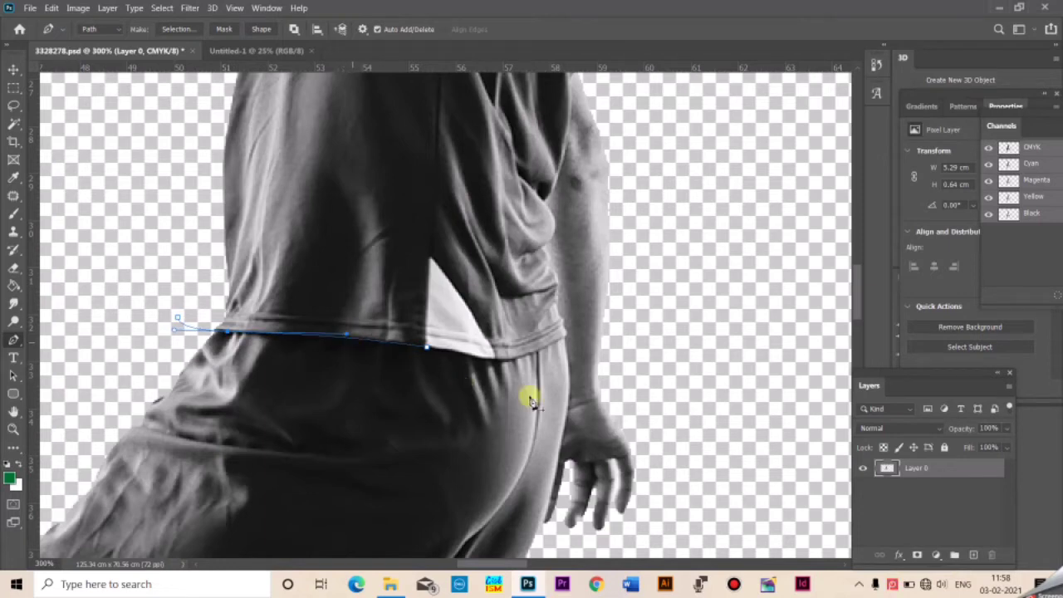
{"action": "left_click", "coordinate": [533, 358]}
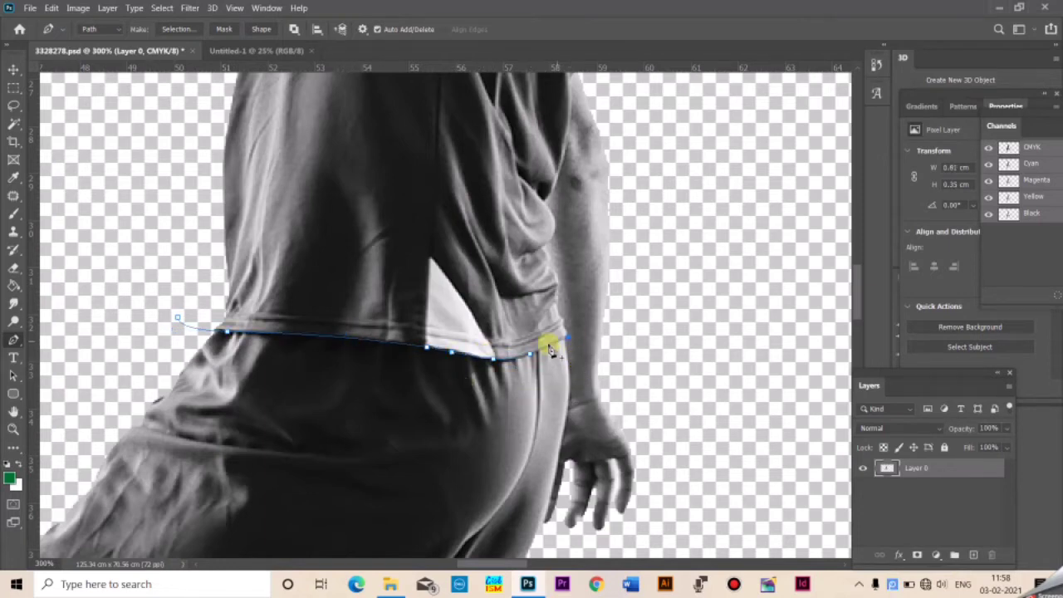
{"action": "scroll", "coordinate": [549, 349], "scroll_direction": "down", "scroll_amount": 3}
{"action": "left_click", "coordinate": [524, 309]}
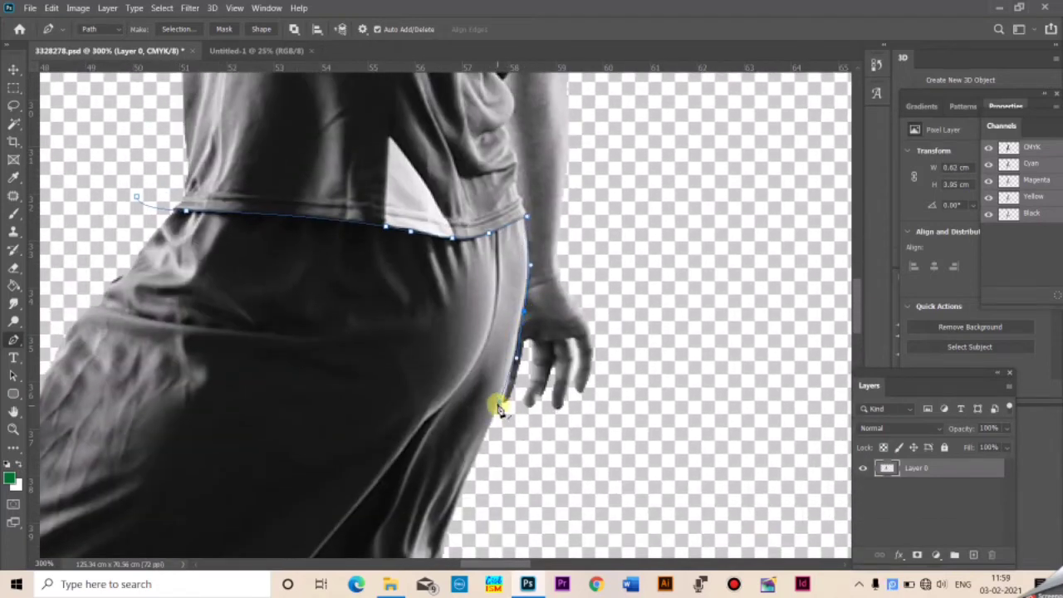
- Trace the shorts' side and lower hem across both legs
{"action": "scroll", "coordinate": [498, 407], "scroll_direction": "down", "scroll_amount": 8}
{"action": "left_click", "coordinate": [443, 332]}
{"action": "left_click", "coordinate": [423, 387]}
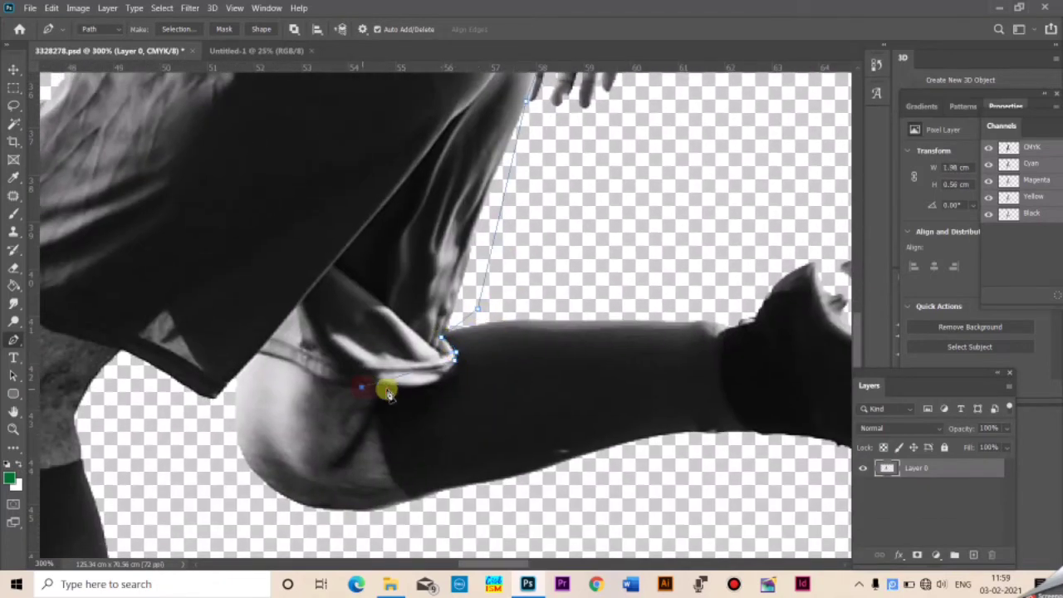
{"action": "left_click", "coordinate": [361, 387]}
{"action": "left_click", "coordinate": [325, 380]}
{"action": "left_click", "coordinate": [289, 360]}
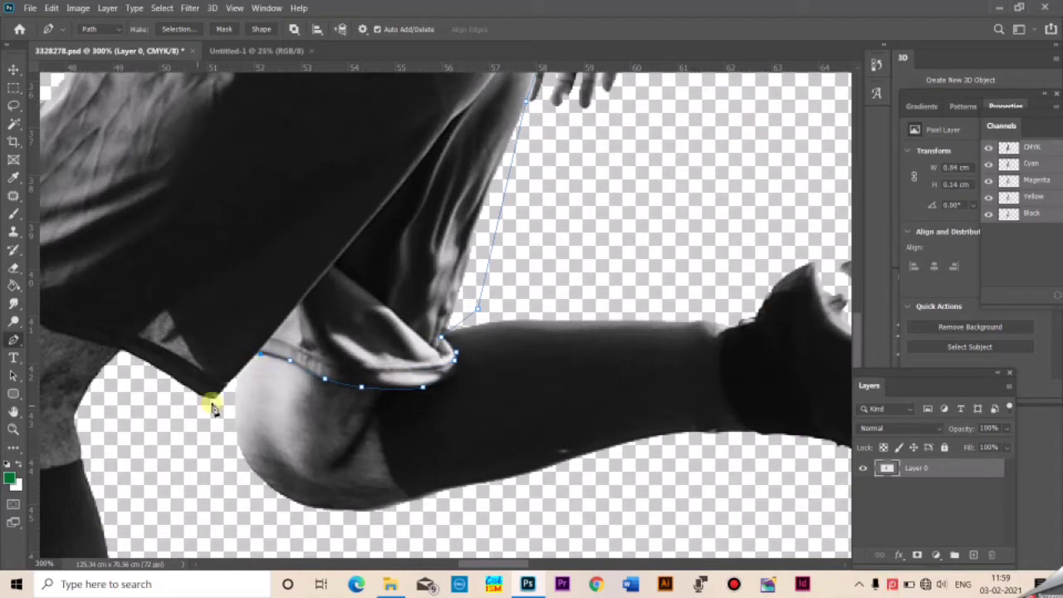
{"action": "scroll", "coordinate": [257, 352], "scroll_direction": "left", "scroll_amount": 4}
{"action": "left_click", "coordinate": [212, 331]}
{"action": "left_click", "coordinate": [280, 352]}
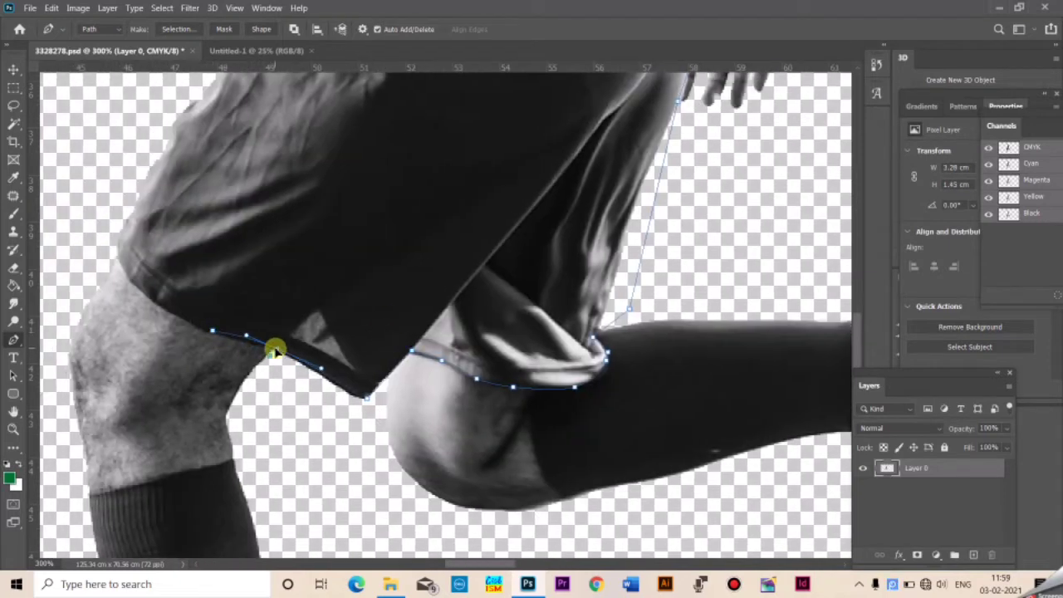
{"action": "left_click", "coordinate": [329, 379]}
{"action": "left_click", "coordinate": [361, 407]}
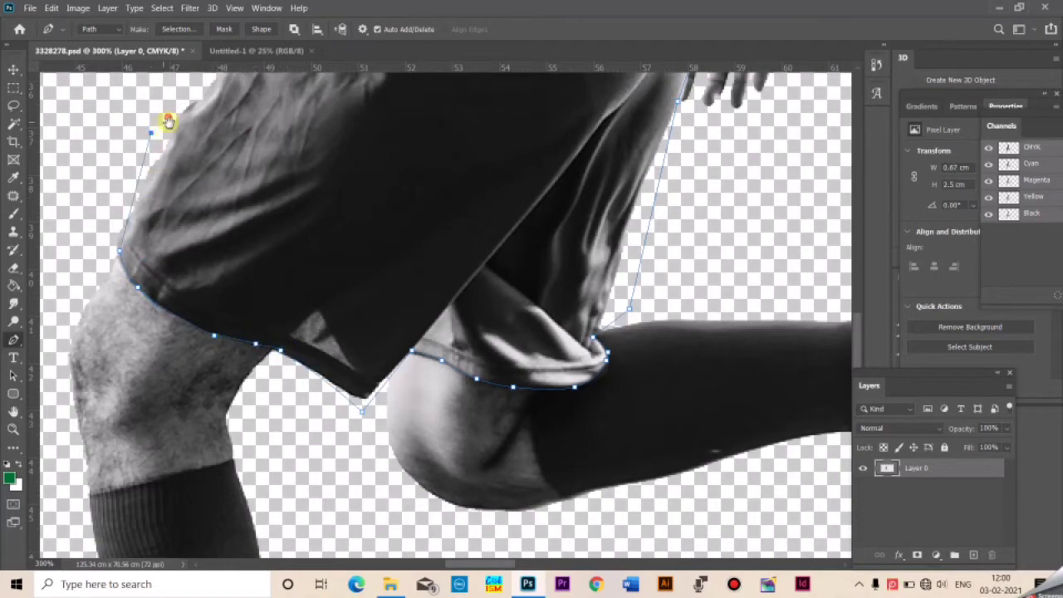
{"action": "scroll", "coordinate": [166, 119], "scroll_direction": "up", "scroll_amount": 5}
- Place outline points at the sock top and ankle, undoing the misplaced ankle points
{"action": "key", "text": "ctrl+minus"}
{"action": "scroll", "coordinate": [351, 333], "scroll_direction": "down", "scroll_amount": 5}
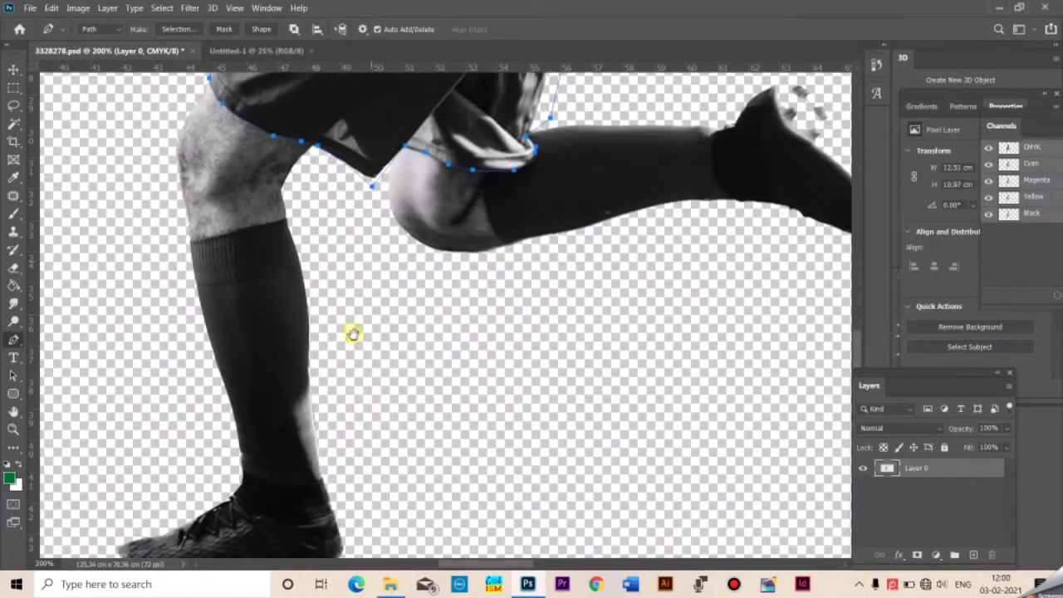
{"action": "scroll", "coordinate": [351, 332], "scroll_direction": "down", "scroll_amount": 2}
{"action": "left_click_drag", "start_coordinate": [242, 162], "coordinate": [253, 168]}
{"action": "left_click", "coordinate": [290, 147]}
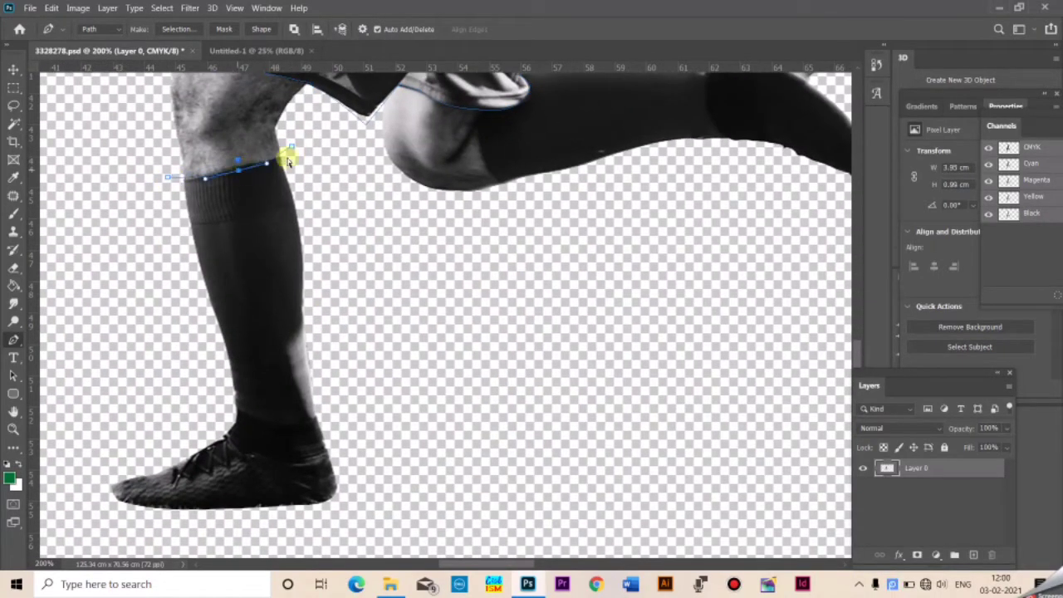
{"action": "scroll", "coordinate": [290, 155], "scroll_direction": "up", "scroll_amount": 3}
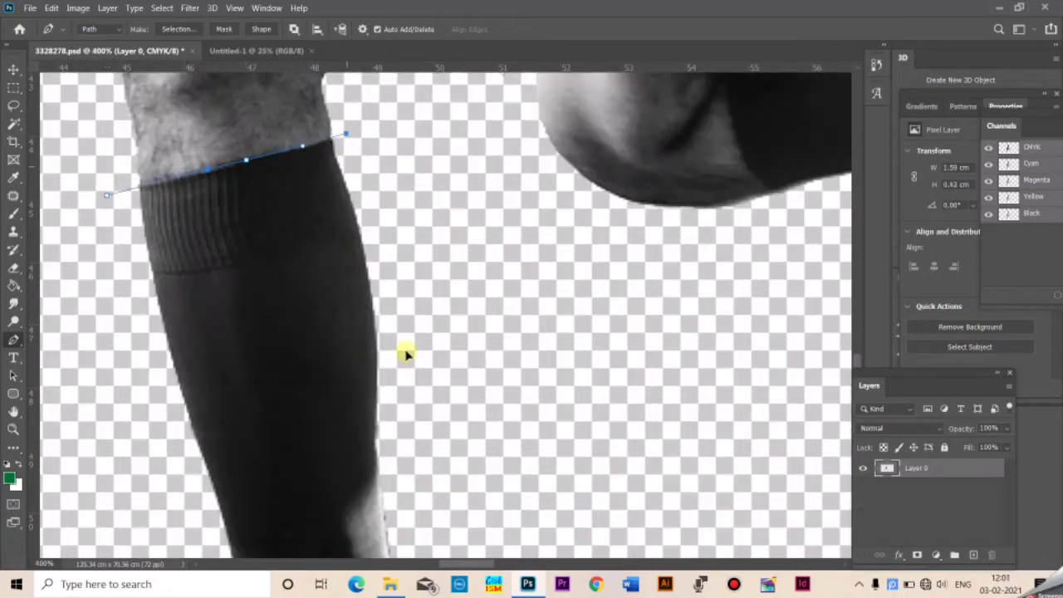
{"action": "scroll", "coordinate": [440, 511], "scroll_direction": "down", "scroll_amount": 3}
{"action": "left_click", "coordinate": [455, 490]}
{"action": "left_click", "coordinate": [373, 501]}
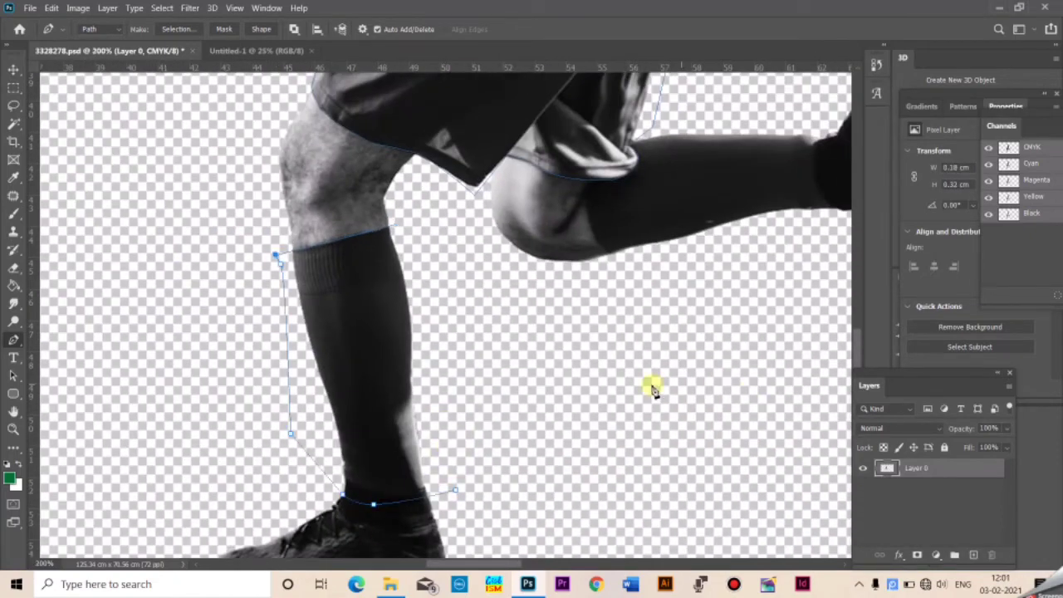
{"action": "scroll", "coordinate": [648, 385], "scroll_direction": "right", "scroll_amount": 5}
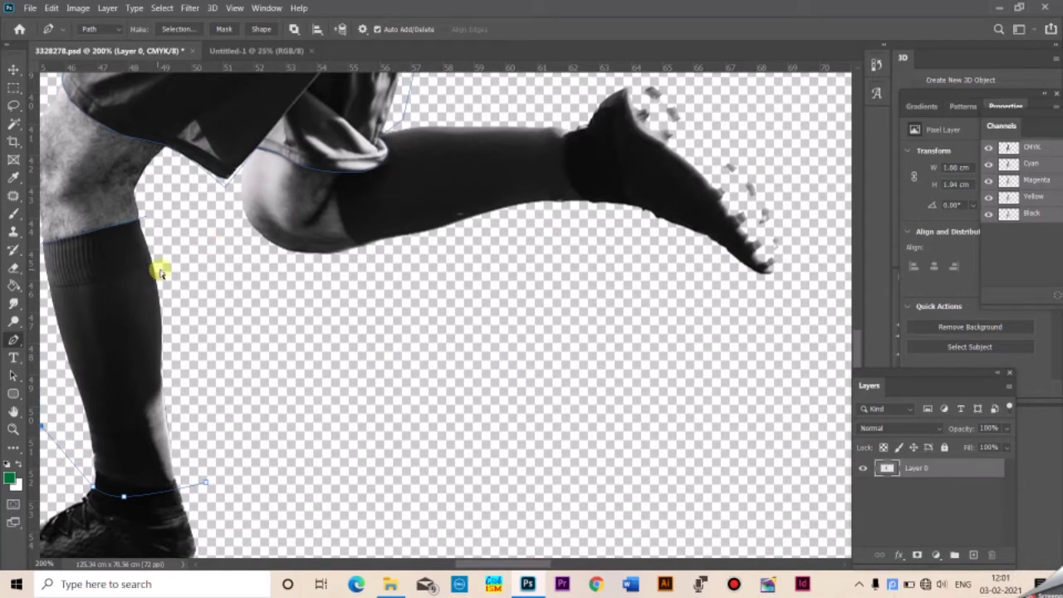
{"action": "key", "text": "ctrl+z"}
{"action": "key", "text": "ctrl+z"}
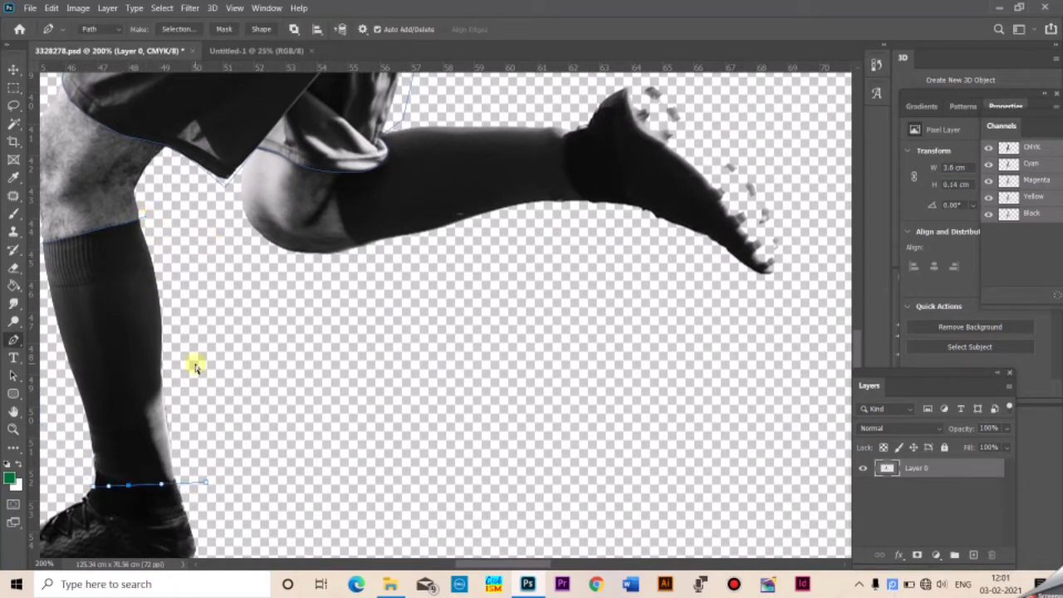
{"action": "key", "text": "ctrl+z"}
- Trace curved anchors around the calf, ankle and raised sock up to the thigh
{"action": "left_click", "coordinate": [150, 219]}
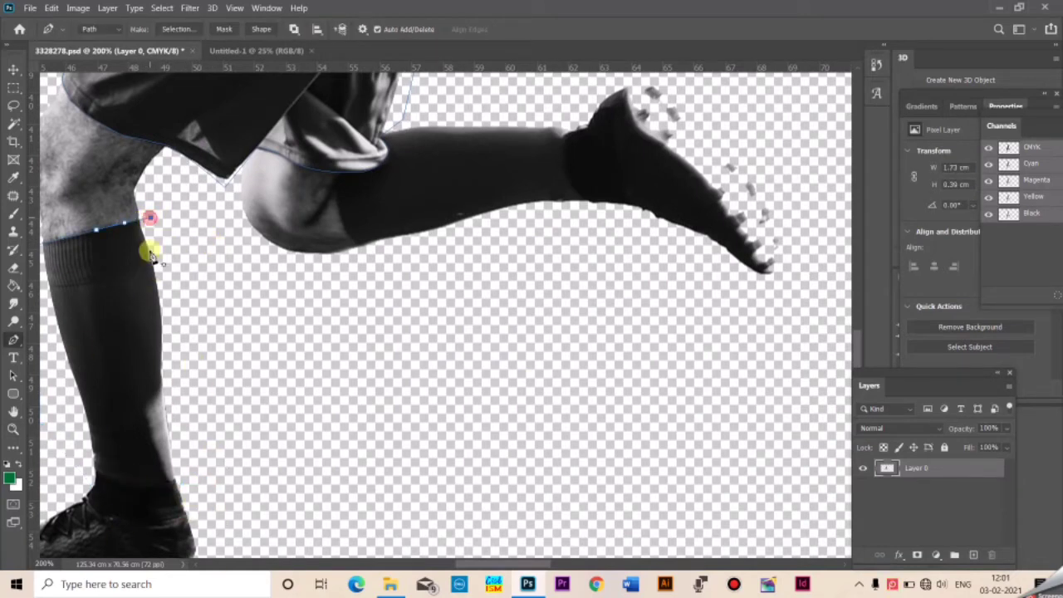
{"action": "left_click_drag", "start_coordinate": [120, 520], "coordinate": [75, 482]}
{"action": "left_click_drag", "start_coordinate": [61, 271], "coordinate": [119, 277]}
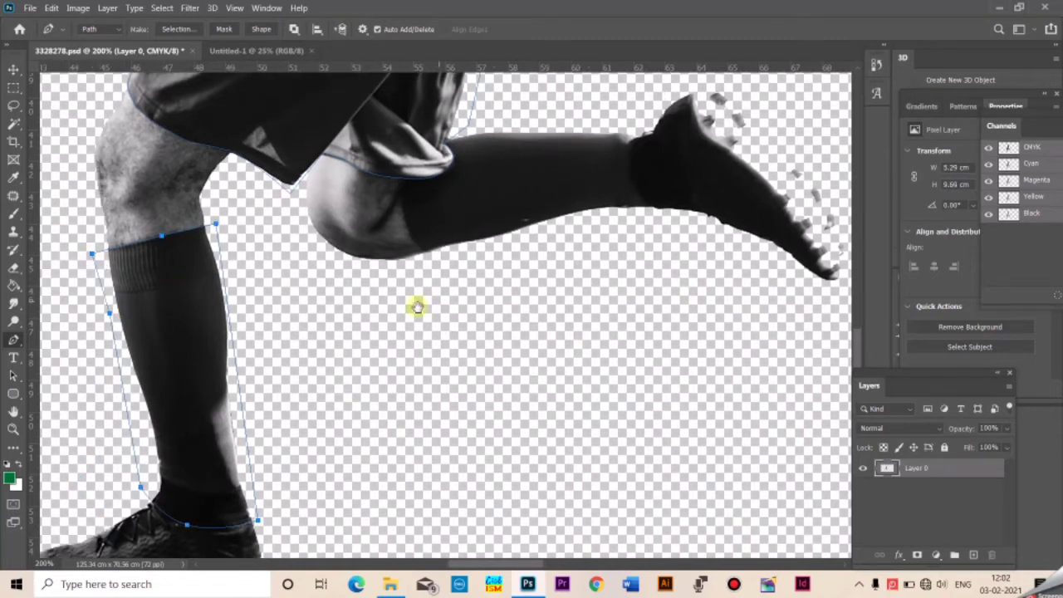
{"action": "left_click_drag", "start_coordinate": [418, 304], "coordinate": [257, 225]}
{"action": "left_click", "coordinate": [259, 204]}
{"action": "left_click", "coordinate": [282, 272]}
{"action": "left_click_drag", "start_coordinate": [516, 229], "coordinate": [500, 159]}
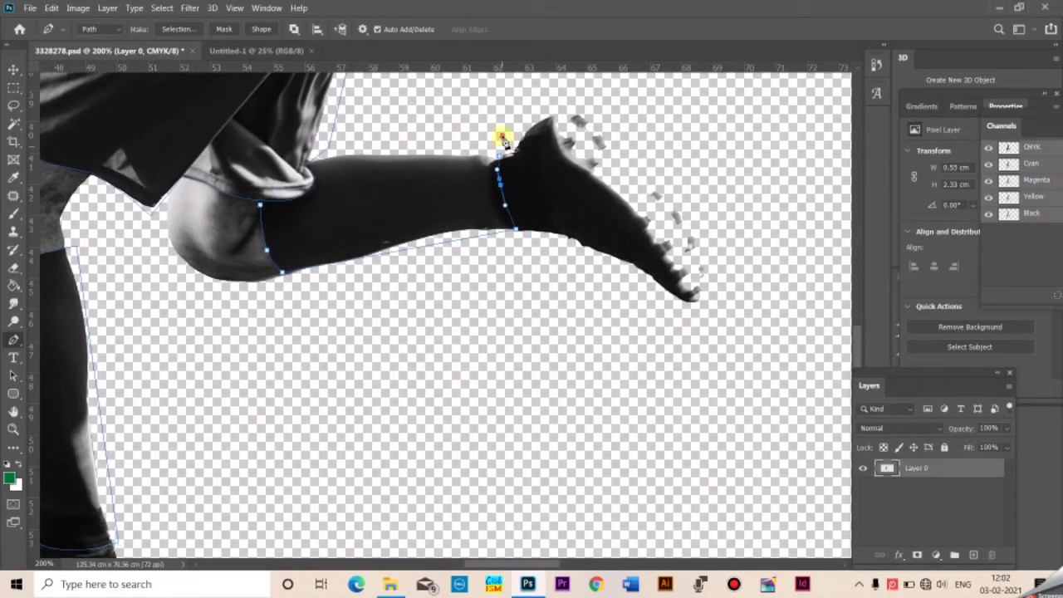
{"action": "left_click_drag", "start_coordinate": [336, 150], "coordinate": [317, 172]}
- Convert the shorts-and-socks path to a selection and open Image > Adjustments
{"action": "key", "text": "ctrl+Return"}
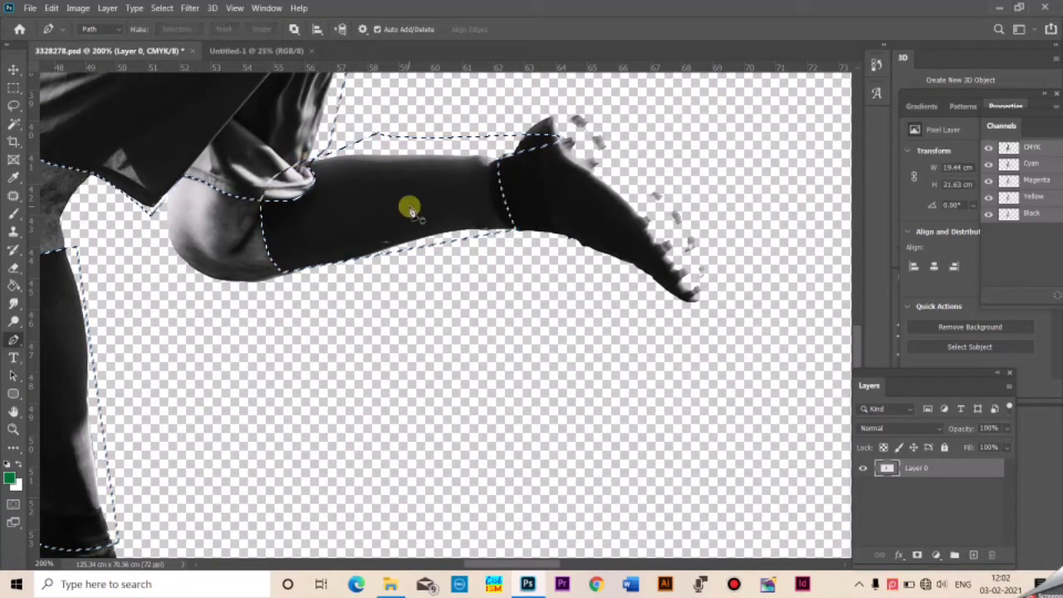
{"action": "key", "text": "ctrl+minus"}
{"action": "key", "text": "ctrl+minus"}
{"action": "left_click_drag", "start_coordinate": [368, 220], "coordinate": [435, 290]}
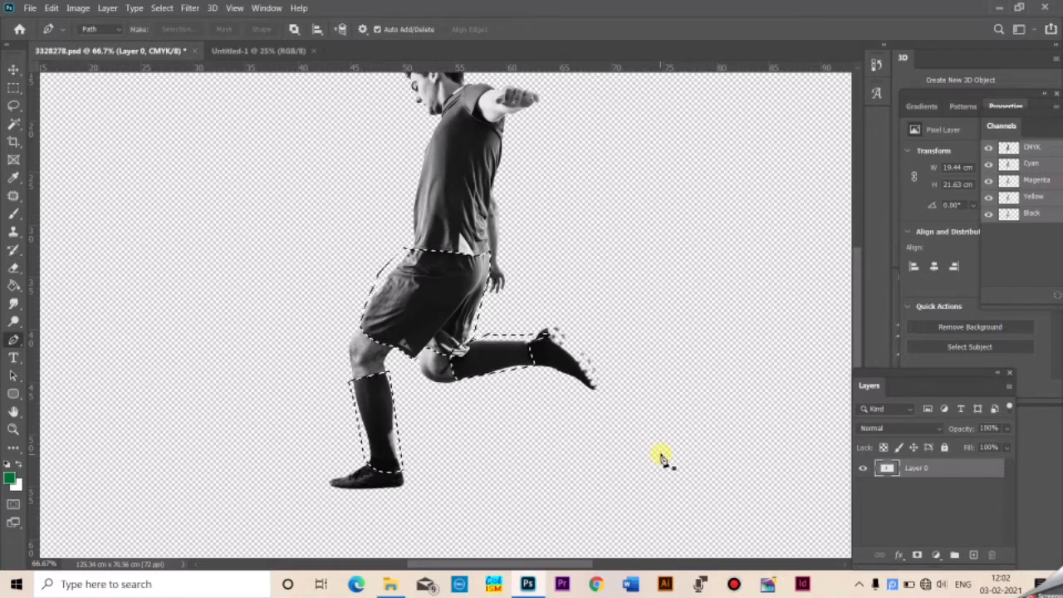
{"action": "scroll", "coordinate": [661, 458], "scroll_direction": "up", "scroll_amount": 2}
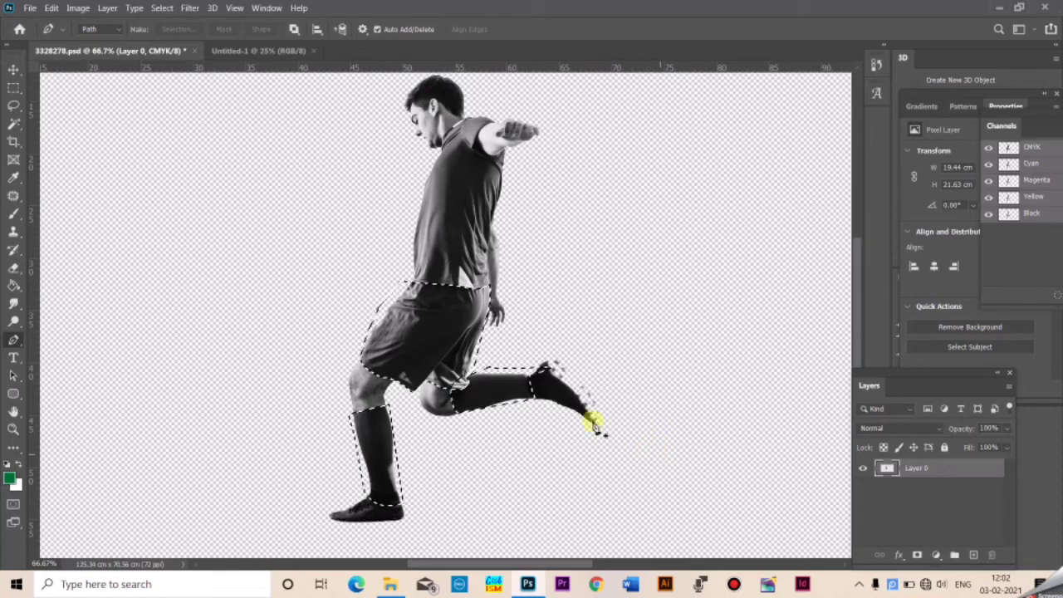
{"action": "left_click", "coordinate": [80, 9]}
{"action": "mouse_move", "coordinate": [98, 41]}
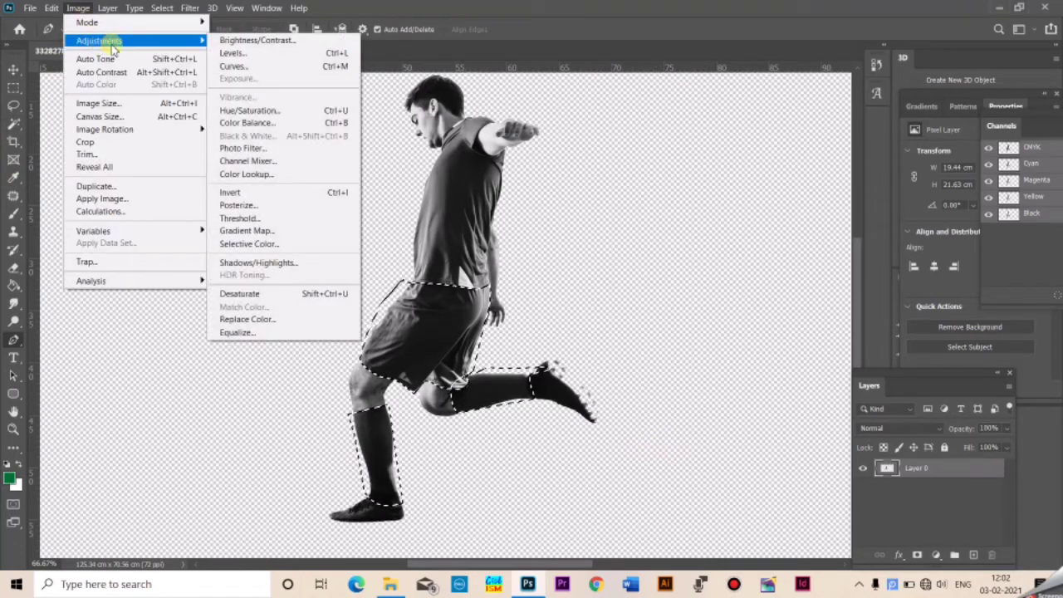
- Apply Hue/Saturation with Hue -12 and Saturation +84 to turn the shorts and socks teal
{"action": "left_click", "coordinate": [247, 114]}
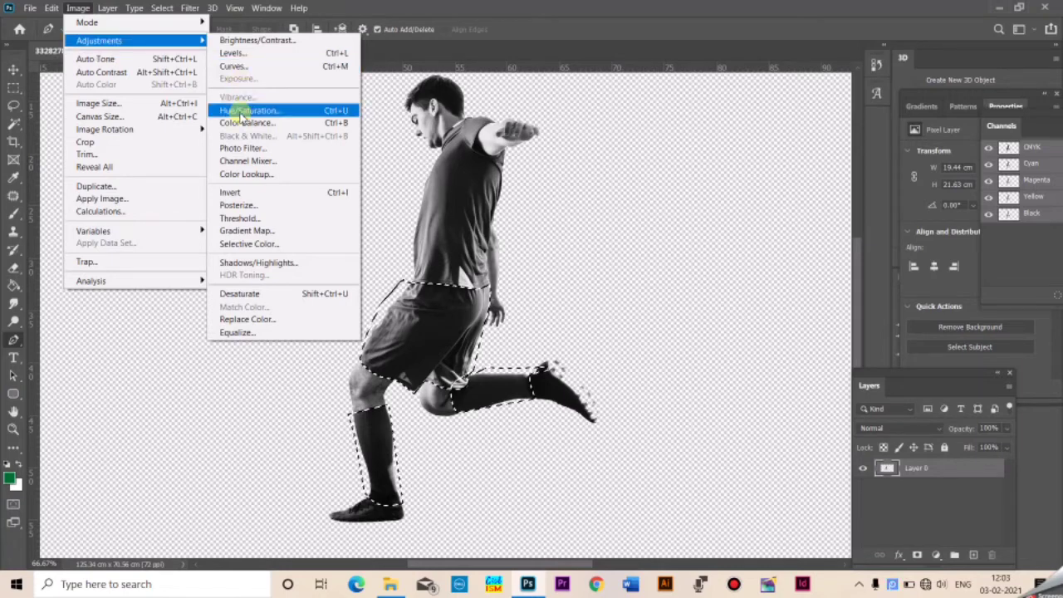
{"action": "left_click", "coordinate": [241, 114]}
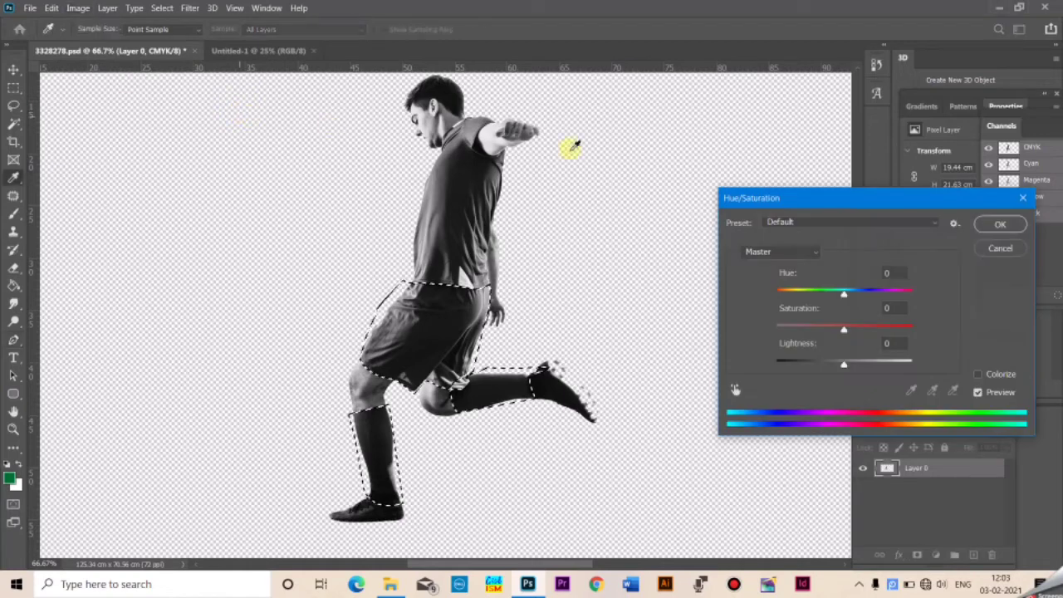
{"action": "left_click_drag", "start_coordinate": [821, 198], "coordinate": [775, 187]}
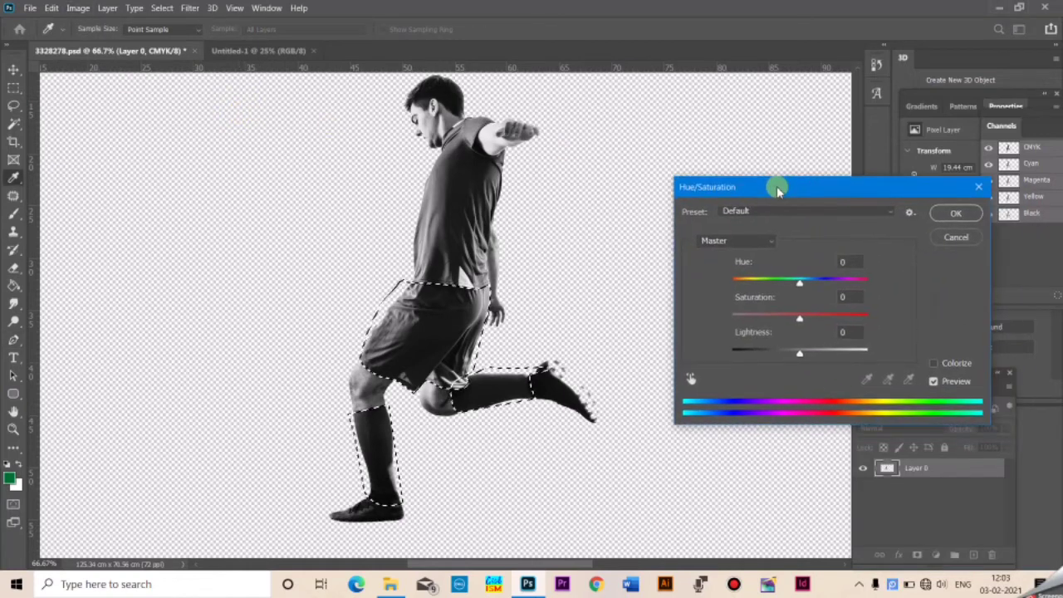
{"action": "mouse_move", "coordinate": [799, 283]}
{"action": "left_mouse_down"}
{"action": "mouse_move", "coordinate": [859, 291]}
{"action": "mouse_move", "coordinate": [800, 282]}
{"action": "left_mouse_up"}
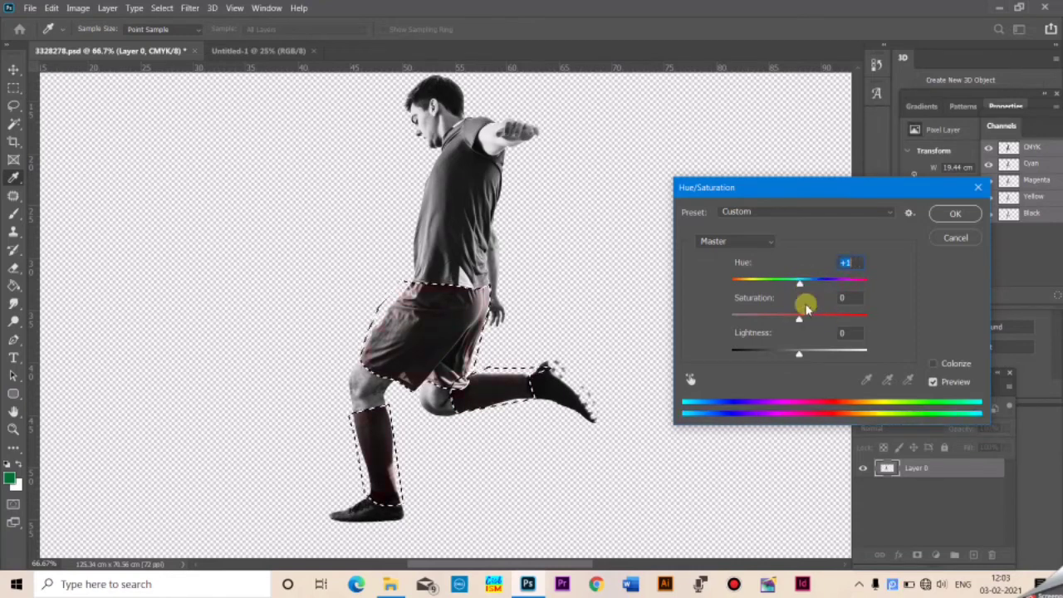
{"action": "left_click_drag", "start_coordinate": [800, 320], "coordinate": [857, 328]}
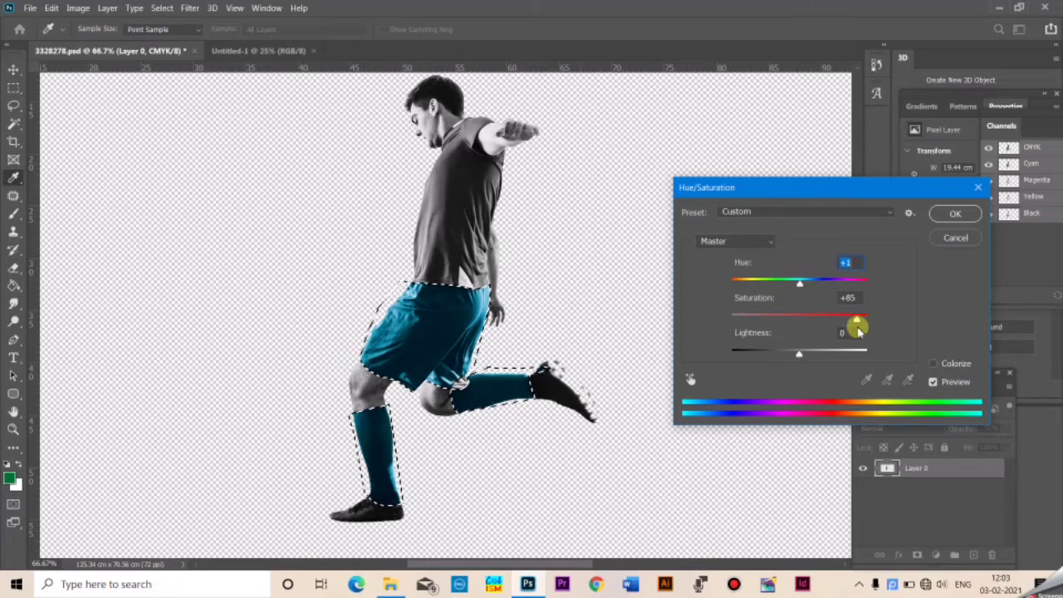
{"action": "left_click_drag", "start_coordinate": [799, 284], "coordinate": [793, 285]}
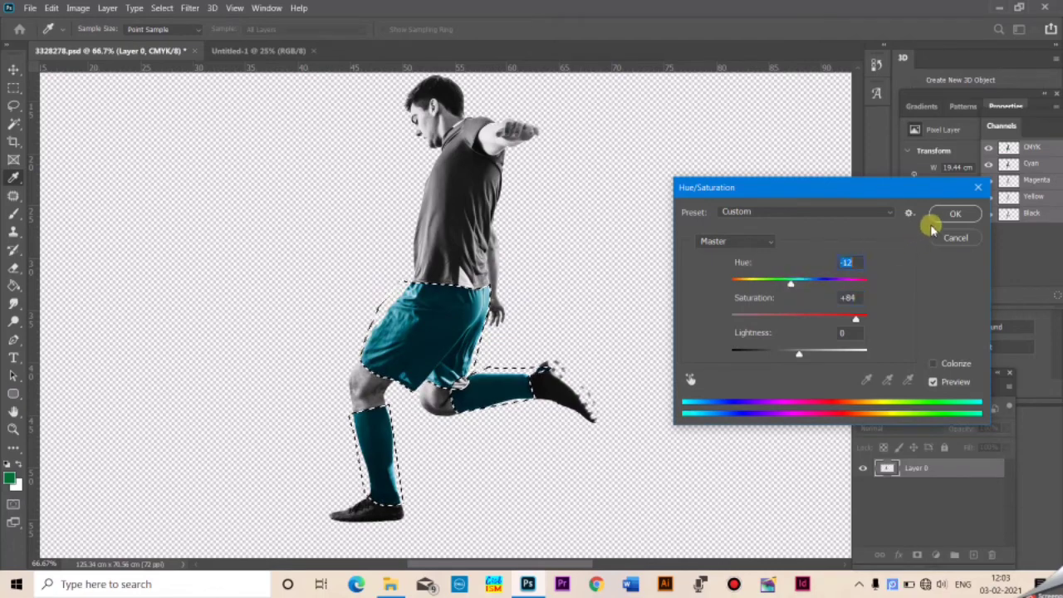
{"action": "left_click", "coordinate": [956, 214]}
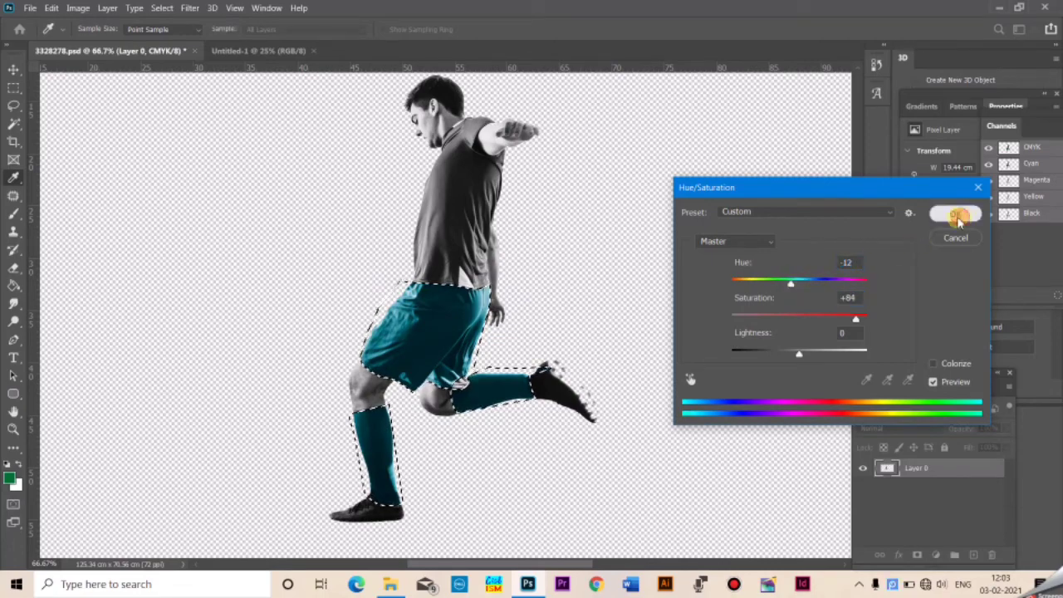
{"action": "left_click", "coordinate": [955, 214]}
- Deselect the shorts and socks, switch to the Pen tool and zoom in on the shirt
{"action": "key", "text": "p"}
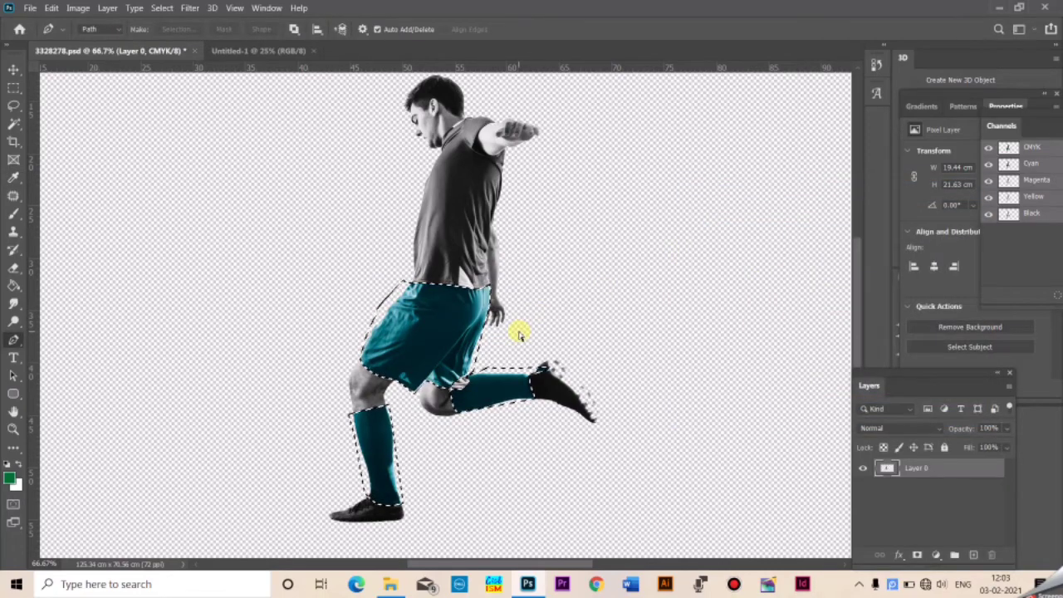
{"action": "key", "text": "ctrl+d"}
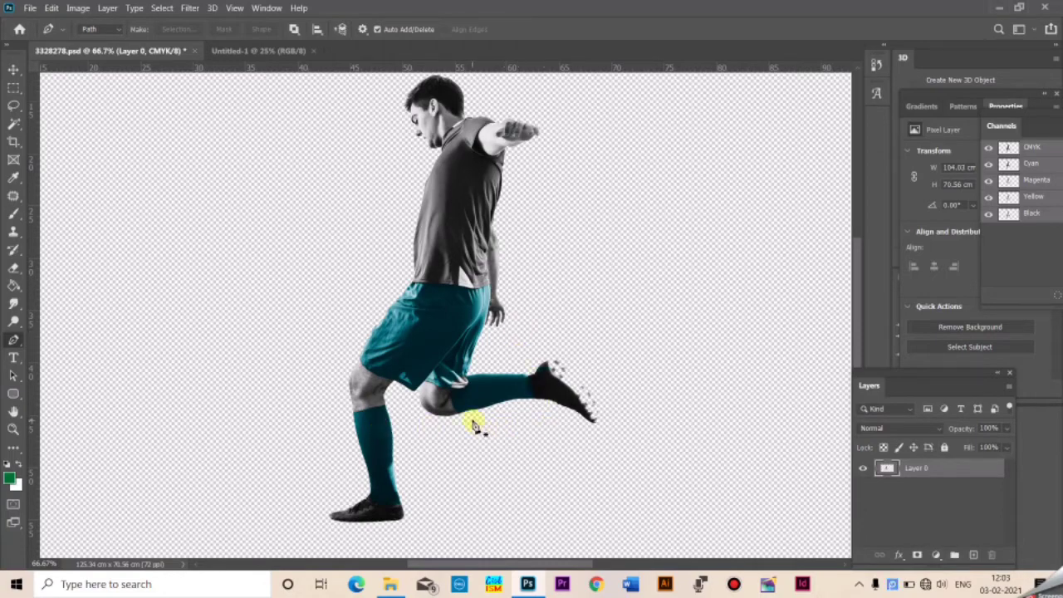
{"action": "key", "text": "ctrl+minus"}
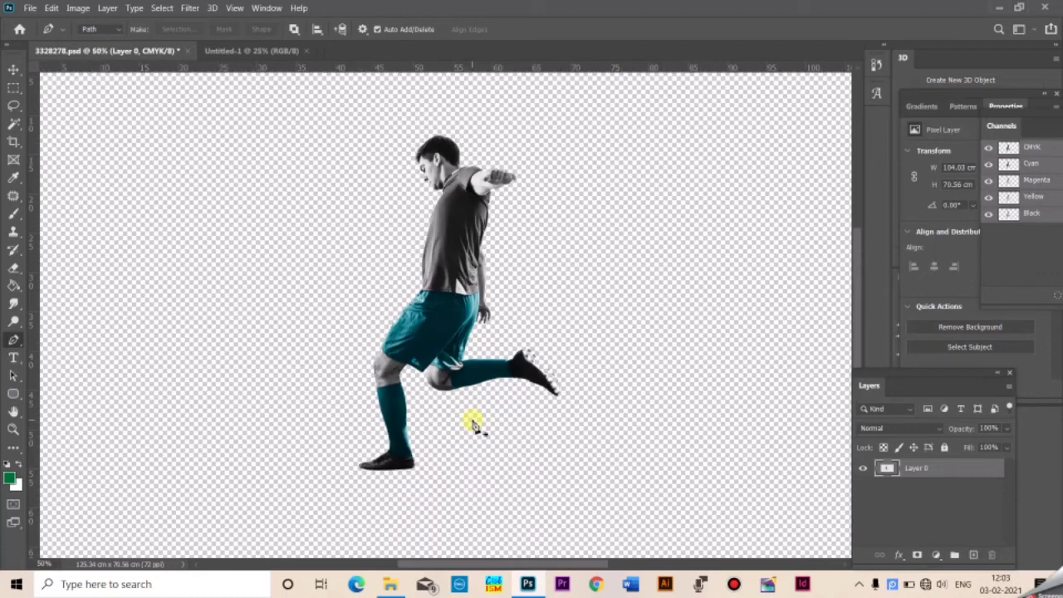
{"action": "key", "text": "ctrl+plus"}
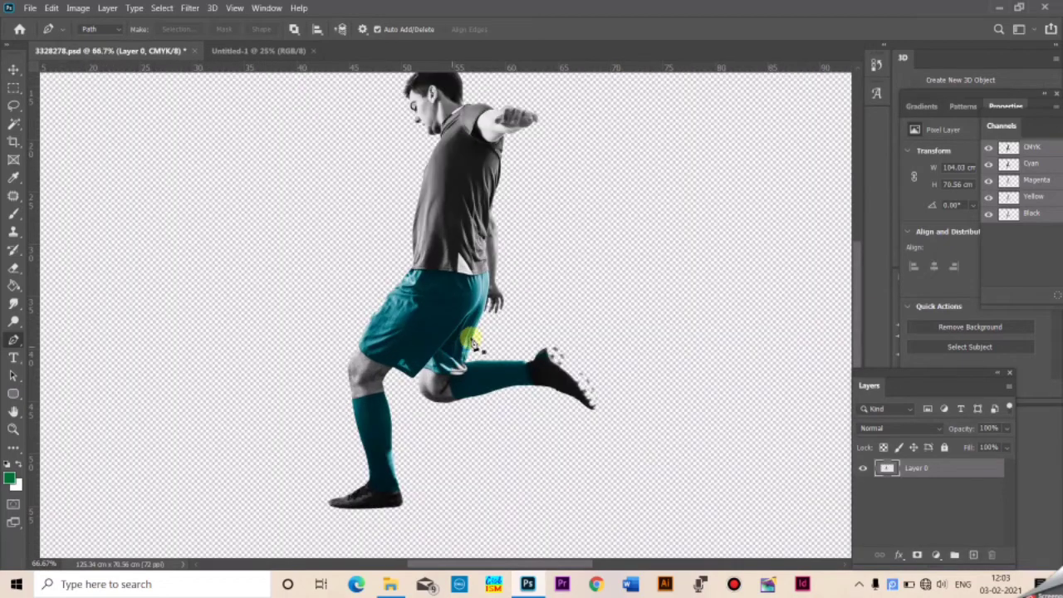
{"action": "scroll", "coordinate": [477, 341], "scroll_direction": "up", "scroll_amount": 1}
{"action": "scroll", "coordinate": [477, 340], "scroll_direction": "up", "scroll_amount": 1}
{"action": "scroll", "coordinate": [477, 340], "scroll_direction": "up", "scroll_amount": 1}
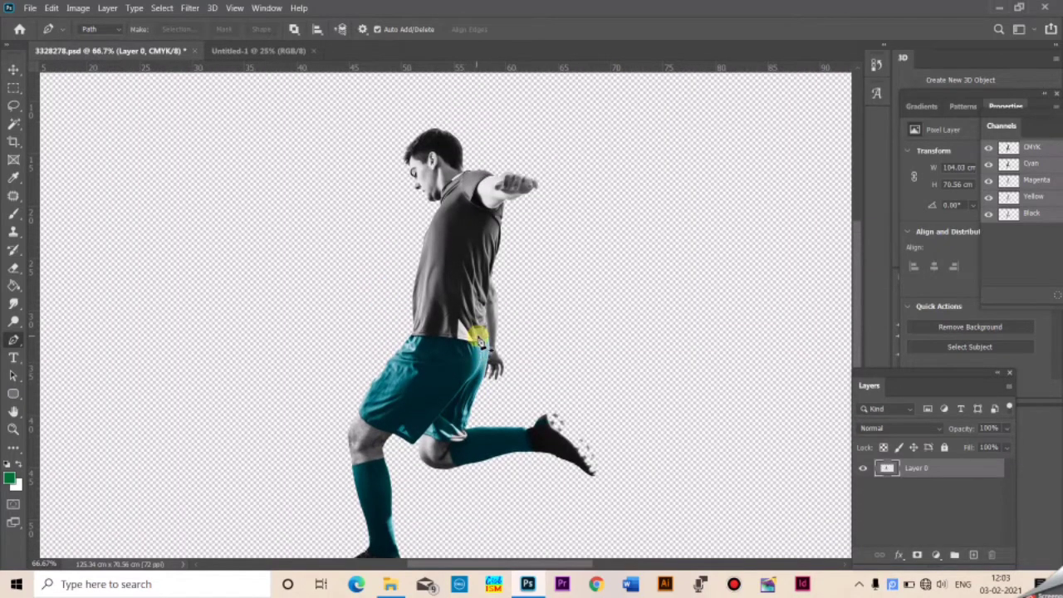
{"action": "scroll", "coordinate": [480, 340], "scroll_direction": "up", "scroll_amount": 1}
{"action": "scroll", "coordinate": [480, 340], "scroll_direction": "up", "scroll_amount": 1}
{"action": "scroll", "coordinate": [481, 341], "scroll_direction": "up", "scroll_amount": 1}
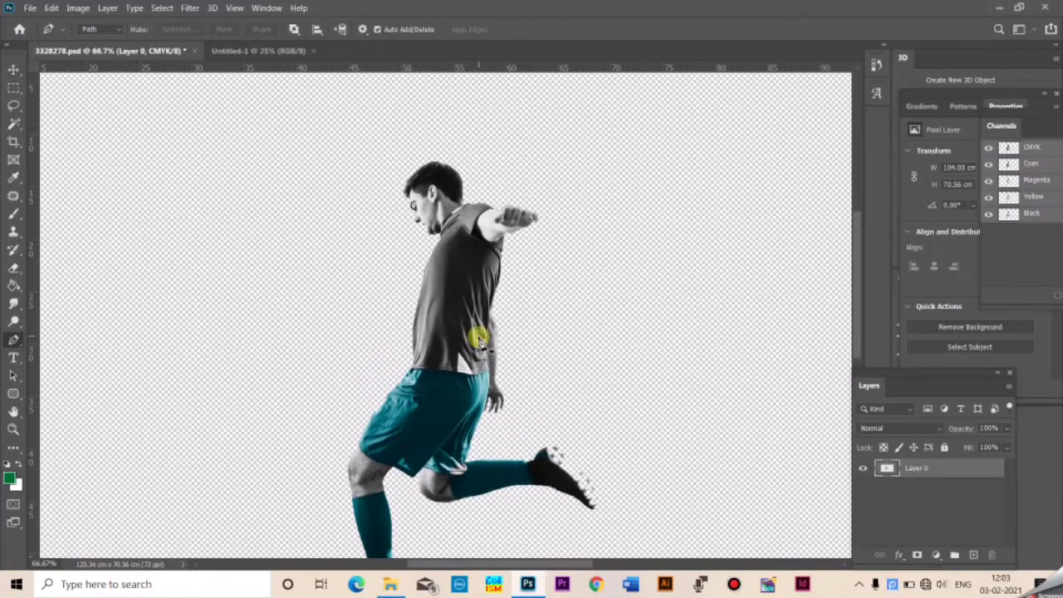
{"action": "scroll", "coordinate": [481, 341], "scroll_direction": "up", "scroll_amount": 1}
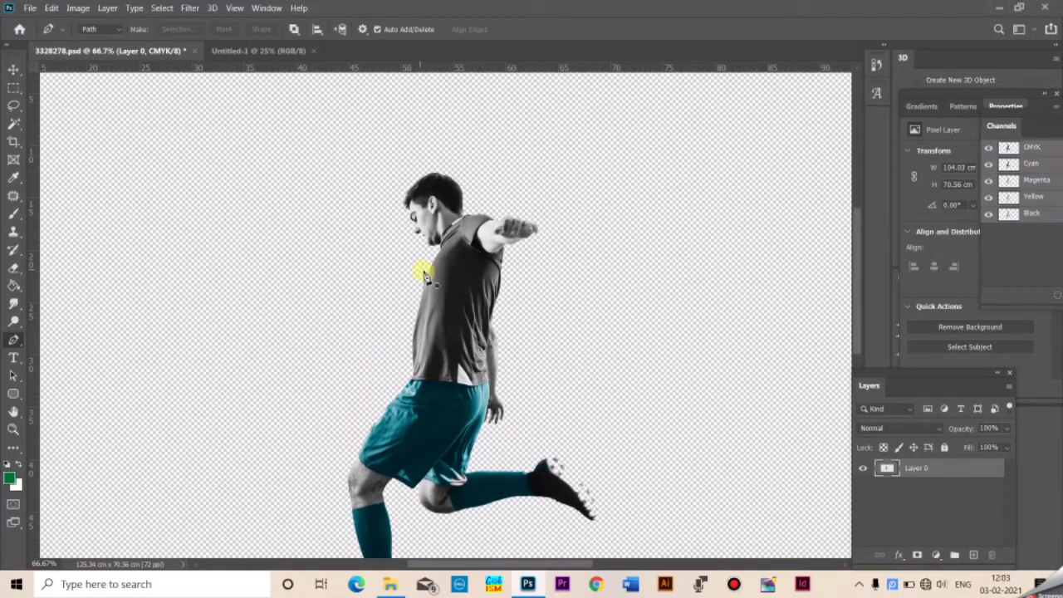
{"action": "scroll", "coordinate": [463, 340], "scroll_direction": "up", "scroll_amount": 1}
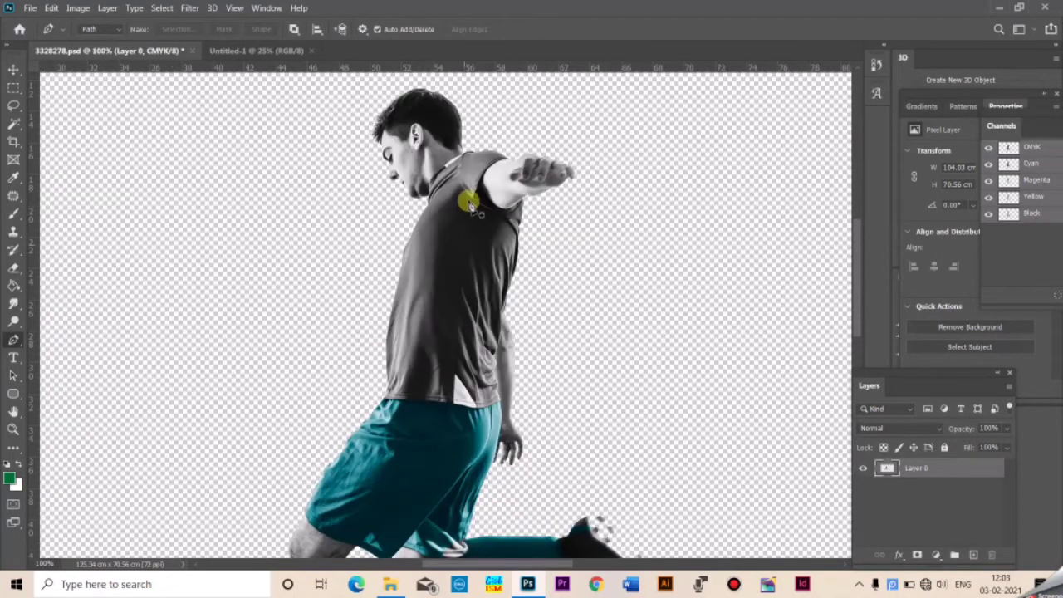
{"action": "scroll", "coordinate": [433, 186], "scroll_direction": "up", "scroll_amount": 1}
{"action": "scroll", "coordinate": [432, 188], "scroll_direction": "up", "scroll_amount": 2}
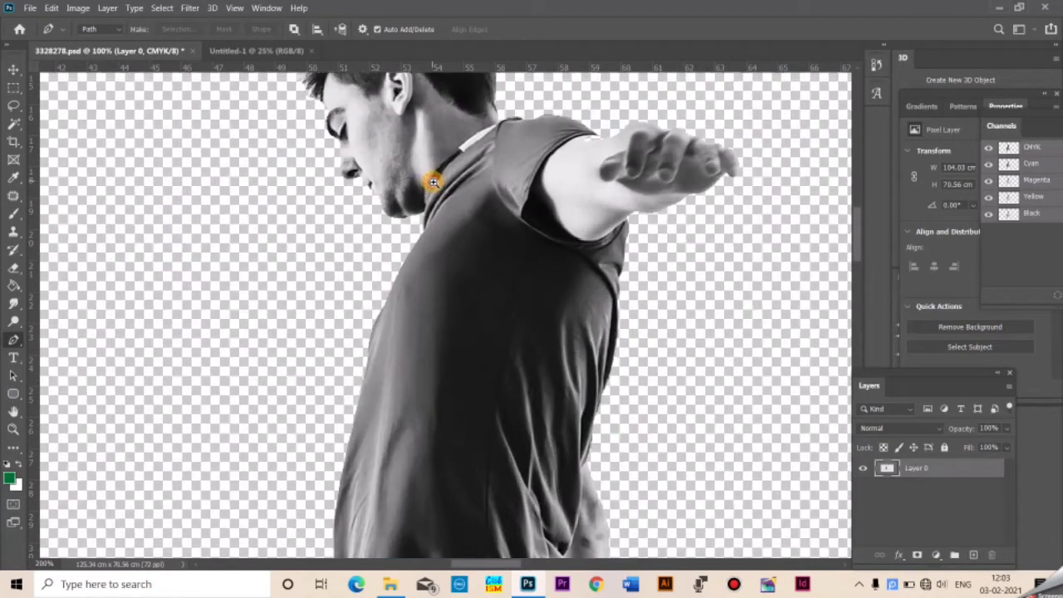
{"action": "scroll", "coordinate": [428, 191], "scroll_direction": "up", "scroll_amount": 1}
{"action": "scroll", "coordinate": [422, 196], "scroll_direction": "up", "scroll_amount": 1}
- Trace the shirt outline from the neck over the collar, shoulder and armhole
{"action": "left_click", "coordinate": [417, 187]}
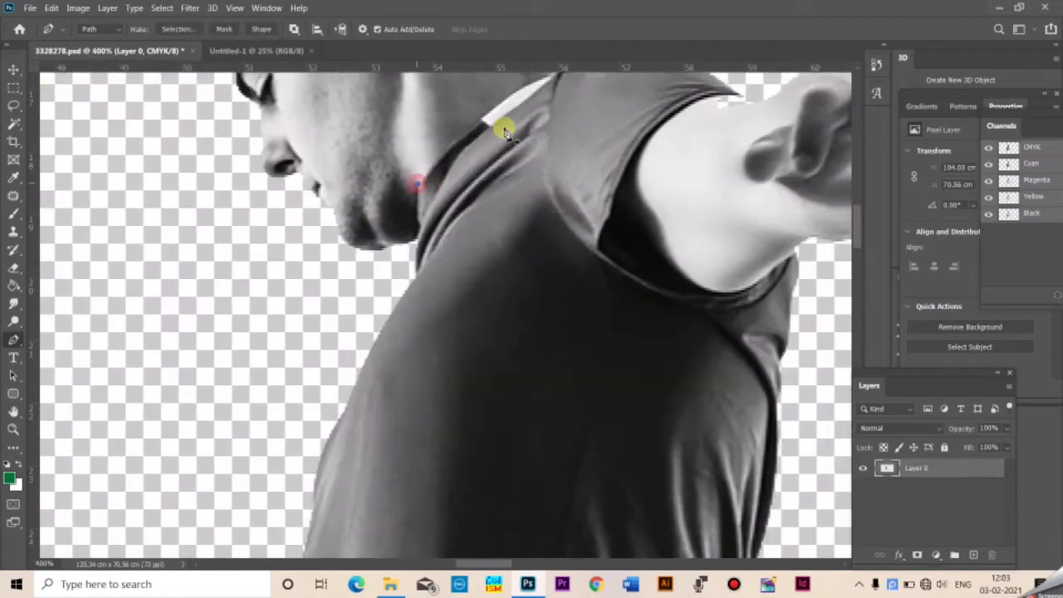
{"action": "scroll", "coordinate": [548, 147], "scroll_direction": "up", "scroll_amount": 3}
{"action": "scroll", "coordinate": [547, 147], "scroll_direction": "up", "scroll_amount": 1}
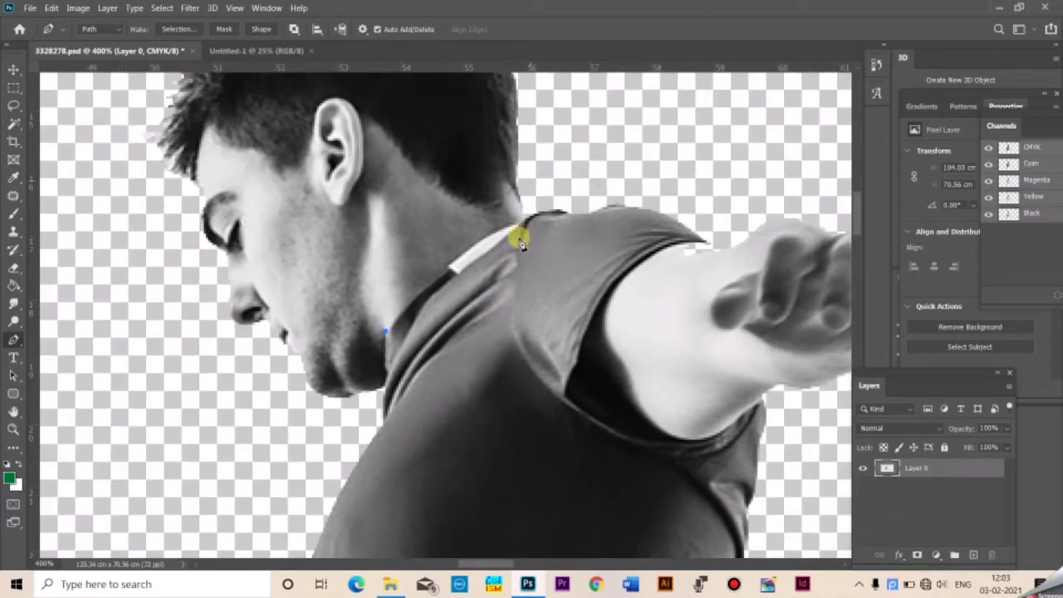
{"action": "left_click_drag", "start_coordinate": [525, 226], "coordinate": [446, 277]}
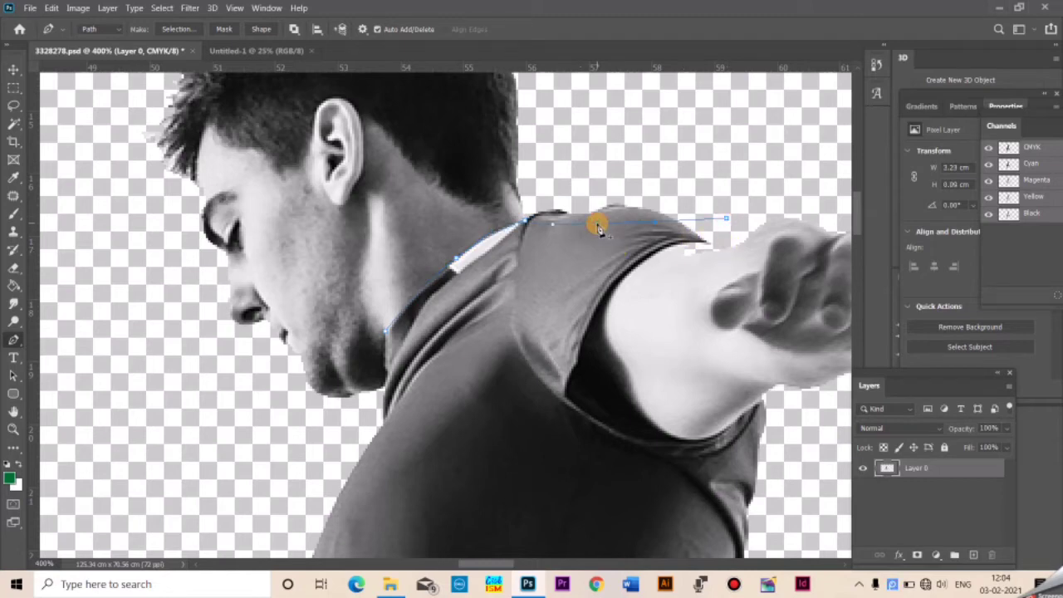
{"action": "left_click_drag", "start_coordinate": [597, 214], "coordinate": [598, 195]}
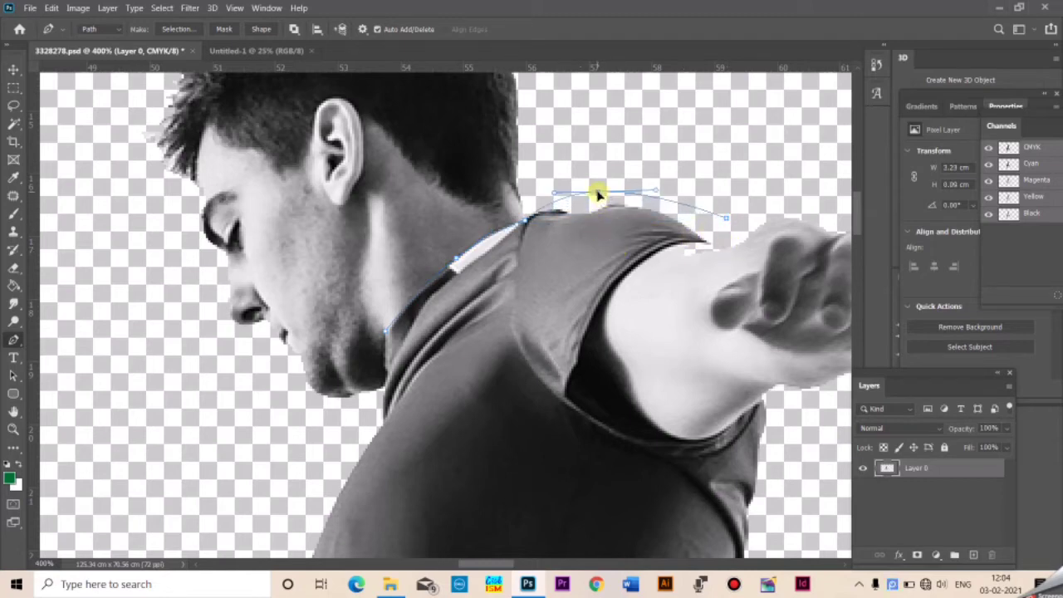
{"action": "left_click", "coordinate": [584, 368]}
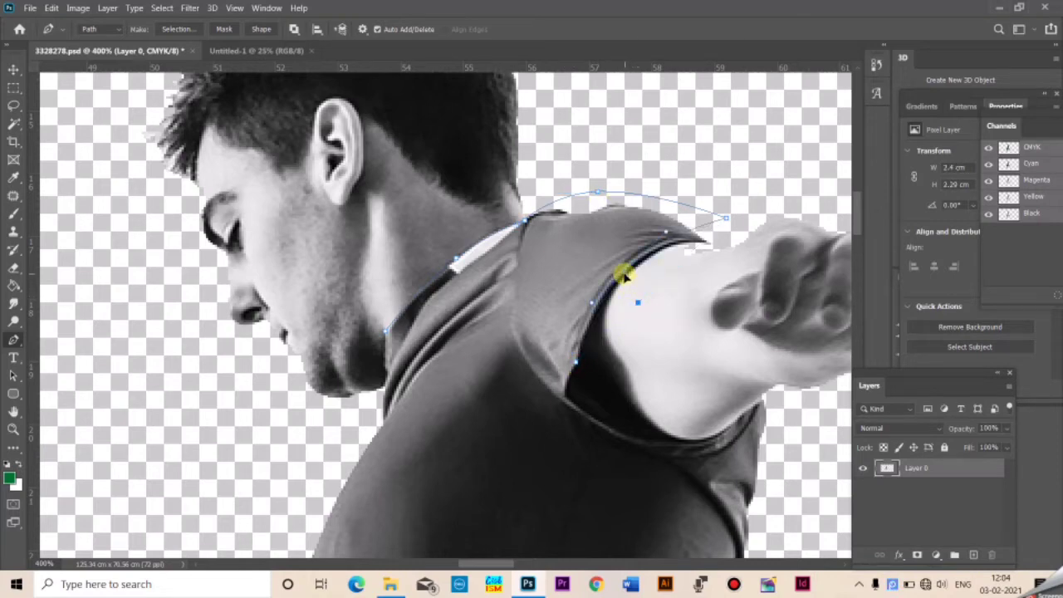
{"action": "left_click", "coordinate": [722, 245]}
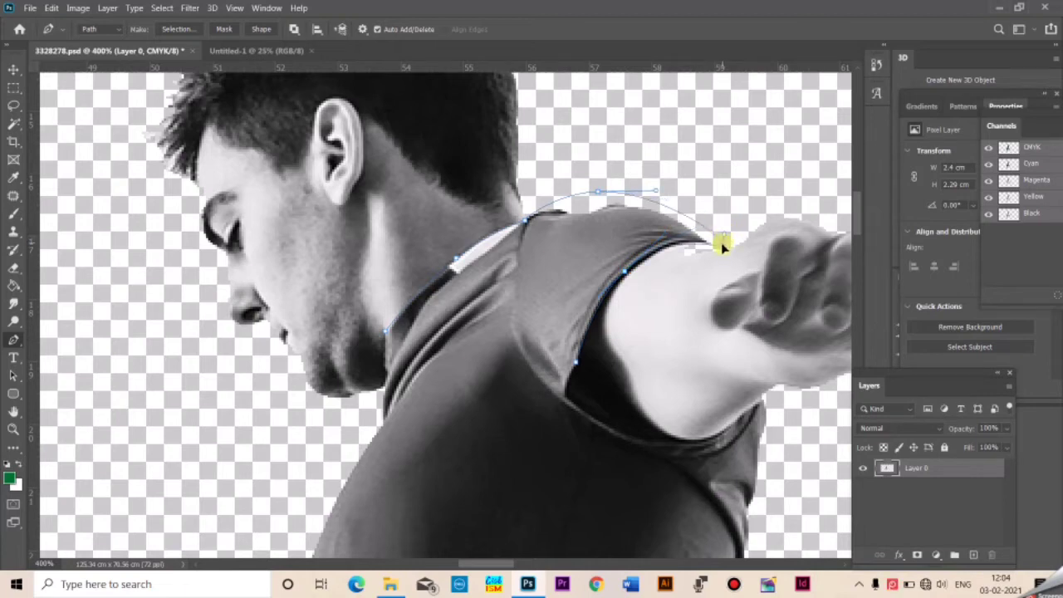
{"action": "left_click", "coordinate": [565, 413]}
{"action": "left_click_drag", "start_coordinate": [657, 445], "coordinate": [579, 427]}
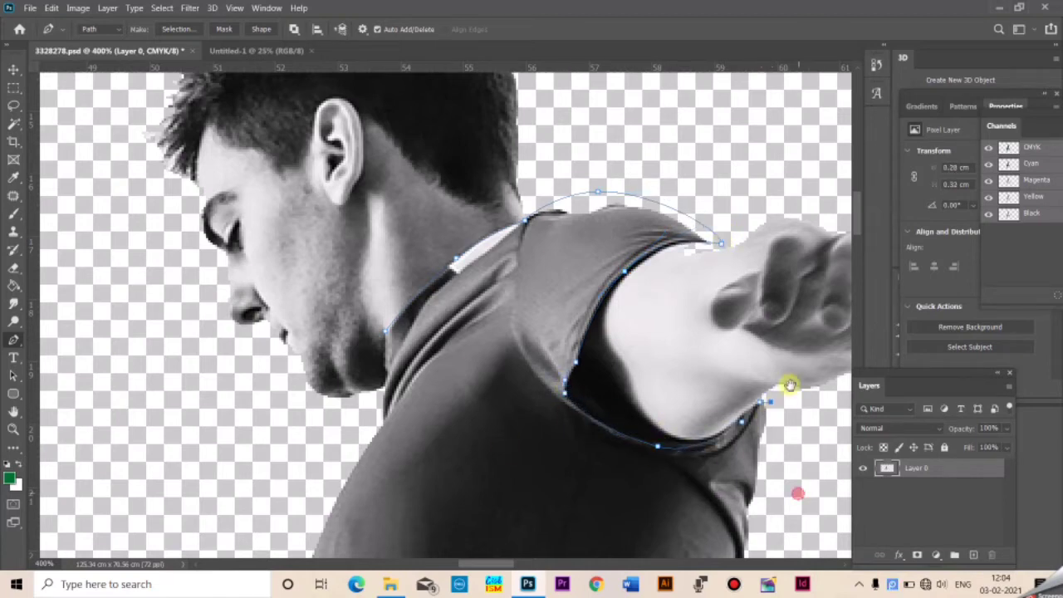
- Continue the outline down the shirt's right side and along the hem above the shorts
{"action": "scroll", "coordinate": [790, 385], "scroll_direction": "down", "scroll_amount": 10}
{"action": "left_click", "coordinate": [613, 251]}
{"action": "left_click", "coordinate": [569, 345]}
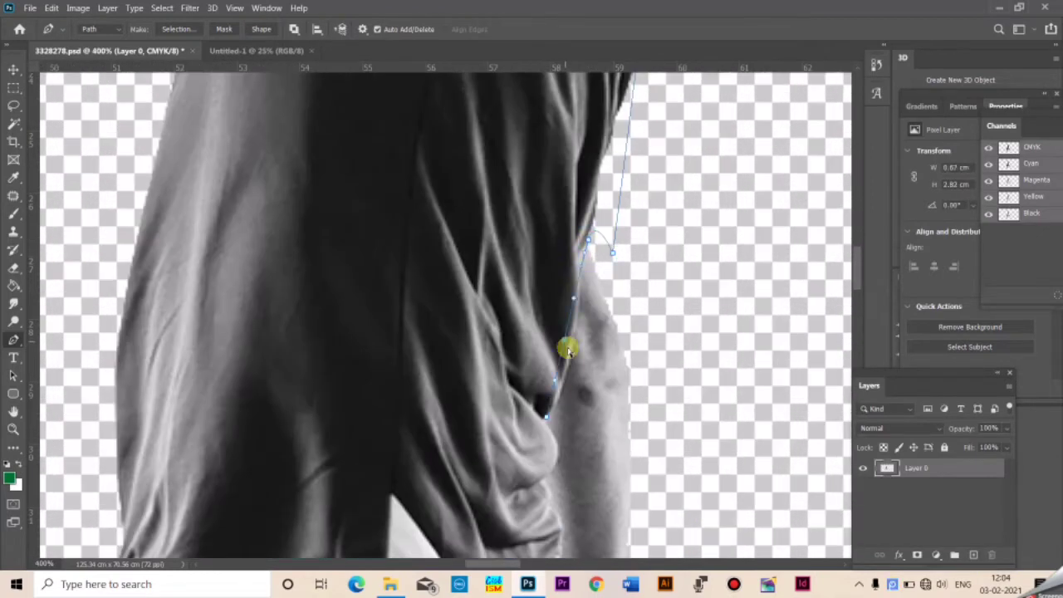
{"action": "left_click", "coordinate": [548, 449]}
{"action": "scroll", "coordinate": [612, 244], "scroll_direction": "down", "scroll_amount": 5}
{"action": "left_click", "coordinate": [600, 186]}
{"action": "left_click", "coordinate": [601, 216]}
{"action": "left_click", "coordinate": [540, 278]}
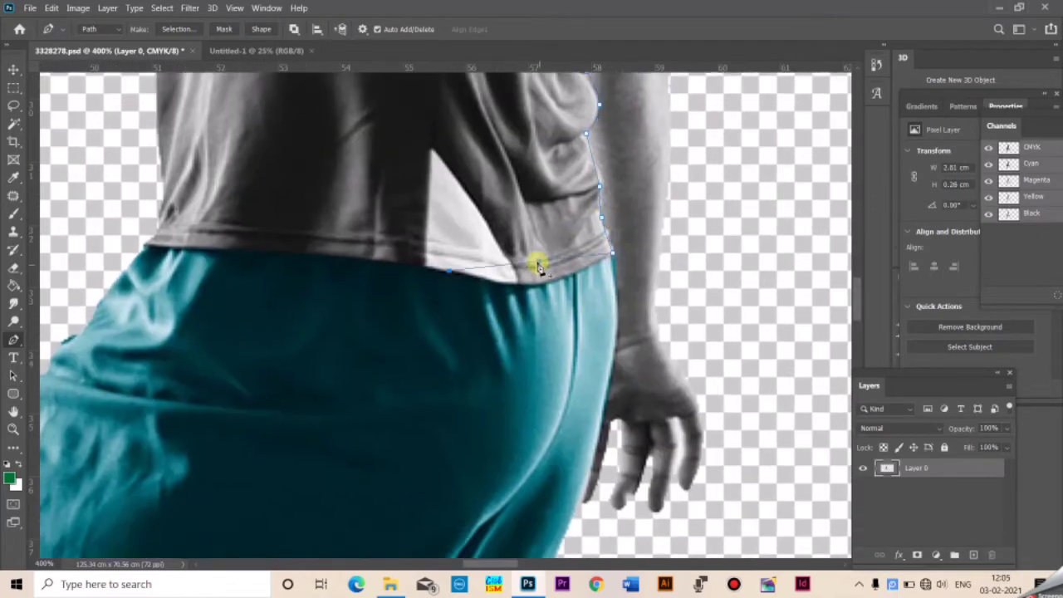
{"action": "left_click", "coordinate": [473, 282]}
{"action": "left_click", "coordinate": [243, 251]}
{"action": "left_click", "coordinate": [356, 260]}
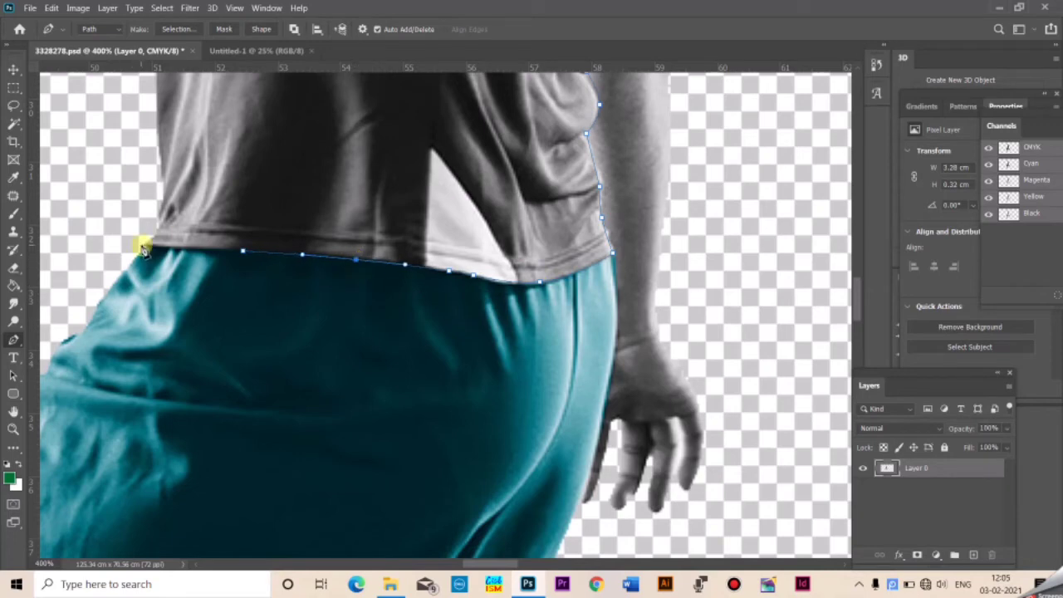
- Trace up the shirt's left edge back toward the neck
{"action": "scroll", "coordinate": [185, 95], "scroll_direction": "up", "scroll_amount": 3}
{"action": "scroll", "coordinate": [238, 261], "scroll_direction": "up", "scroll_amount": 3}
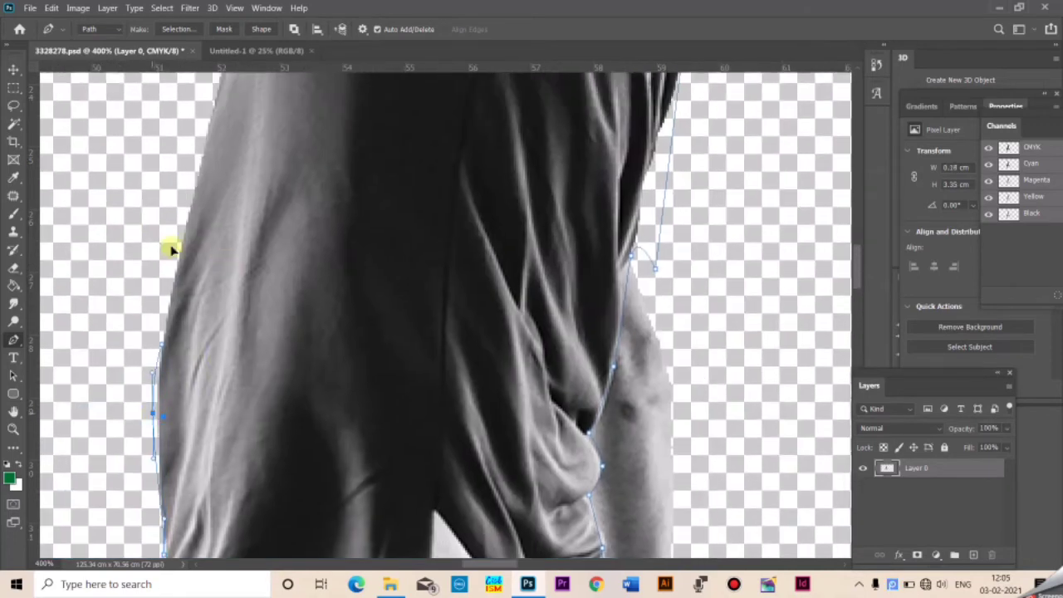
{"action": "left_click", "coordinate": [172, 247]}
{"action": "scroll", "coordinate": [213, 220], "scroll_direction": "up", "scroll_amount": 3}
{"action": "left_click", "coordinate": [239, 158]}
{"action": "scroll", "coordinate": [239, 159], "scroll_direction": "up", "scroll_amount": 3}
{"action": "left_click", "coordinate": [287, 351]}
{"action": "left_click_drag", "start_coordinate": [307, 295], "coordinate": [308, 268]}
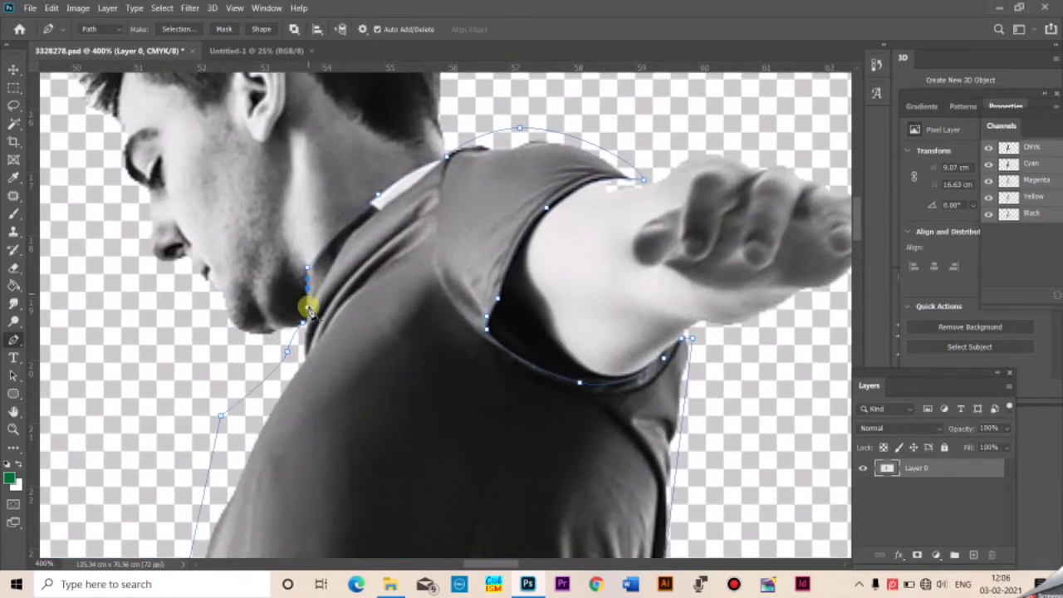
- Close the shirt path and convert it to a selection
{"action": "left_click", "coordinate": [307, 309]}
{"action": "key", "text": "ctrl+Return"}
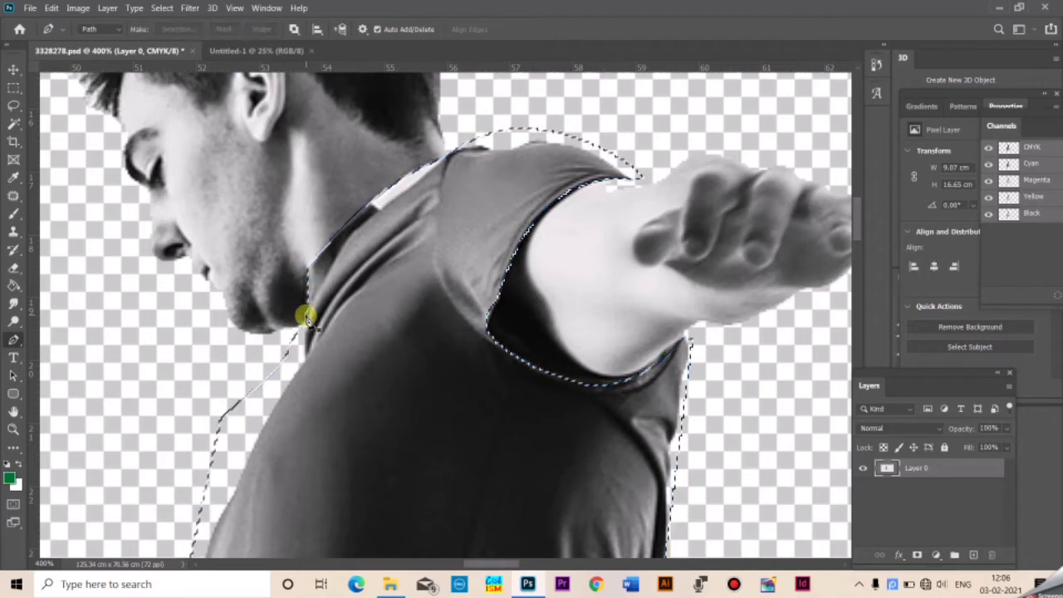
{"action": "key", "text": "ctrl+minus"}
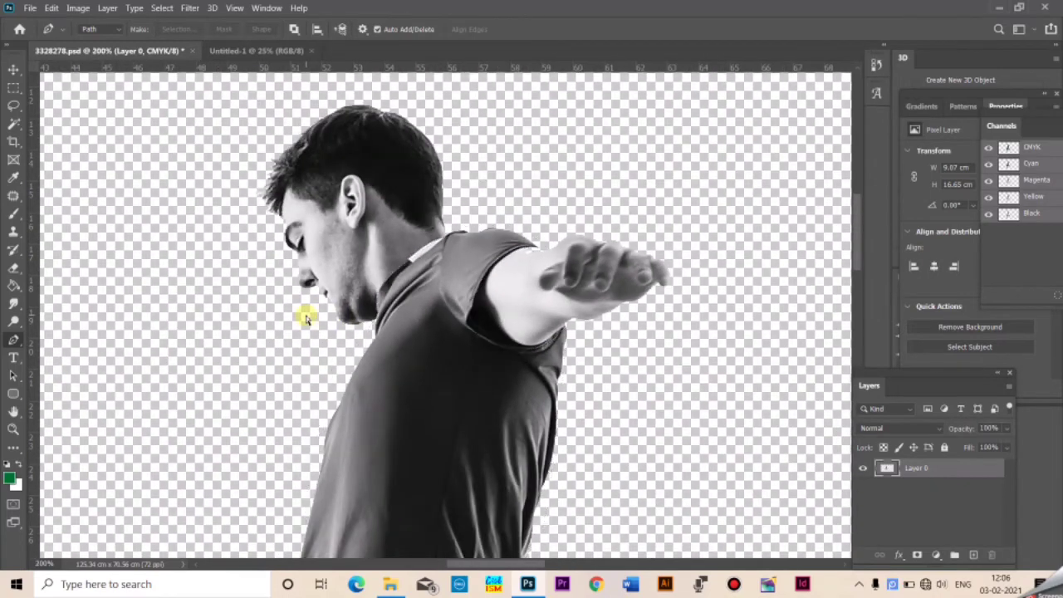
{"action": "key", "text": "ctrl+minus"}
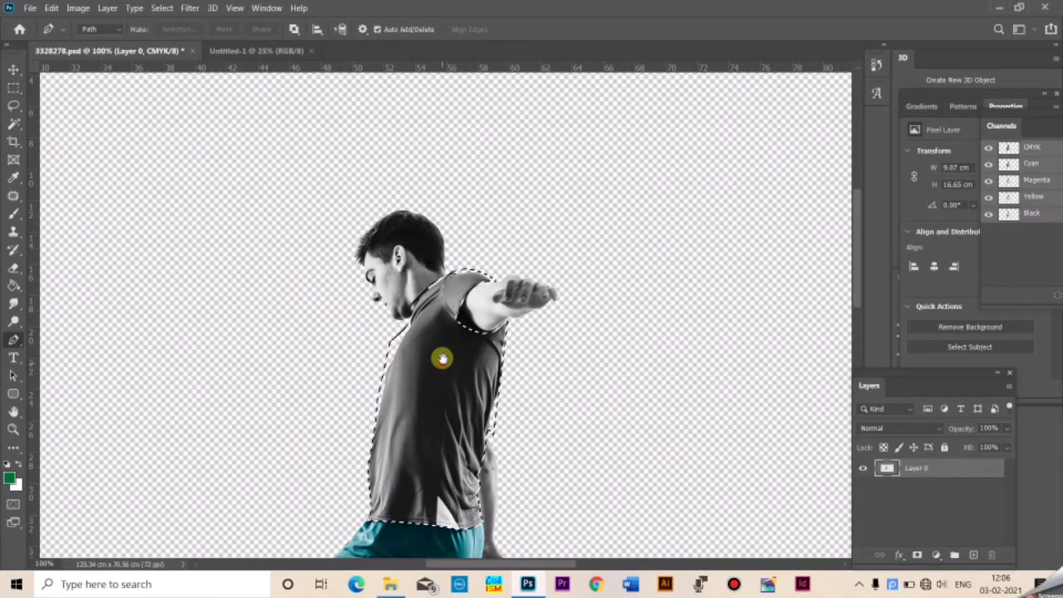
{"action": "mouse_move", "coordinate": [441, 358]}
{"action": "left_mouse_down"}
{"action": "mouse_move", "coordinate": [438, 255]}
{"action": "mouse_move", "coordinate": [423, 274]}
{"action": "left_mouse_up"}
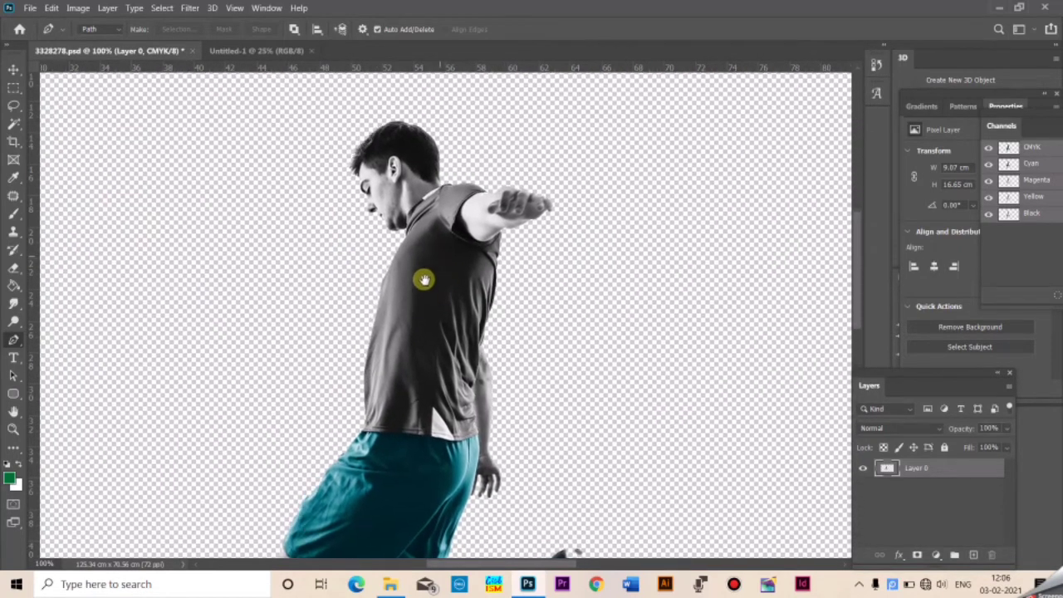
- Apply Hue/Saturation with Hue +147 and Saturation +72 to make the shirt dark red
{"action": "left_click", "coordinate": [79, 10]}
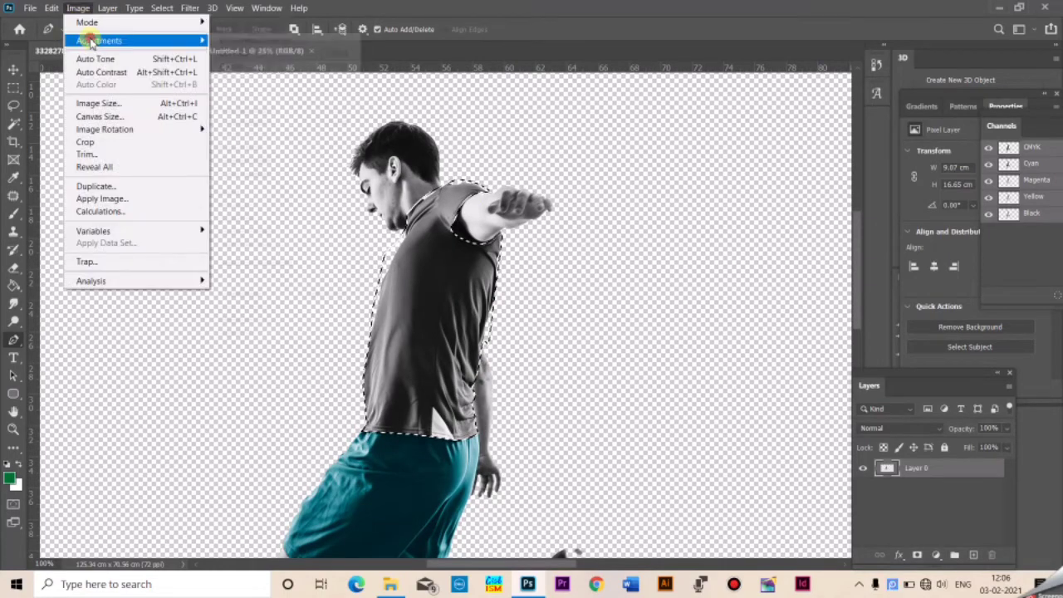
{"action": "mouse_move", "coordinate": [99, 40]}
{"action": "left_click", "coordinate": [283, 112]}
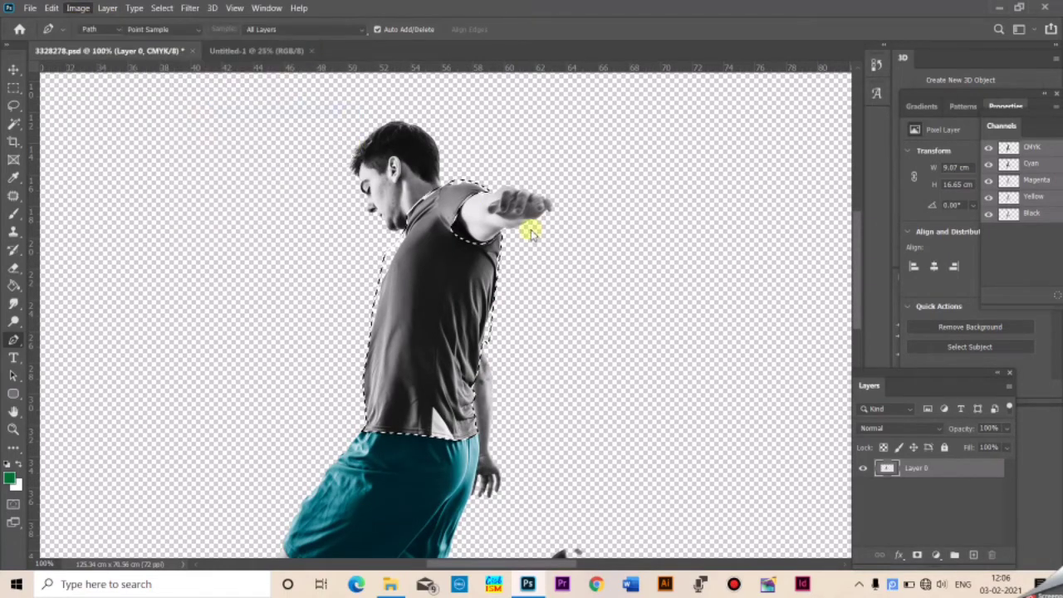
{"action": "left_click_drag", "start_coordinate": [765, 196], "coordinate": [696, 196]}
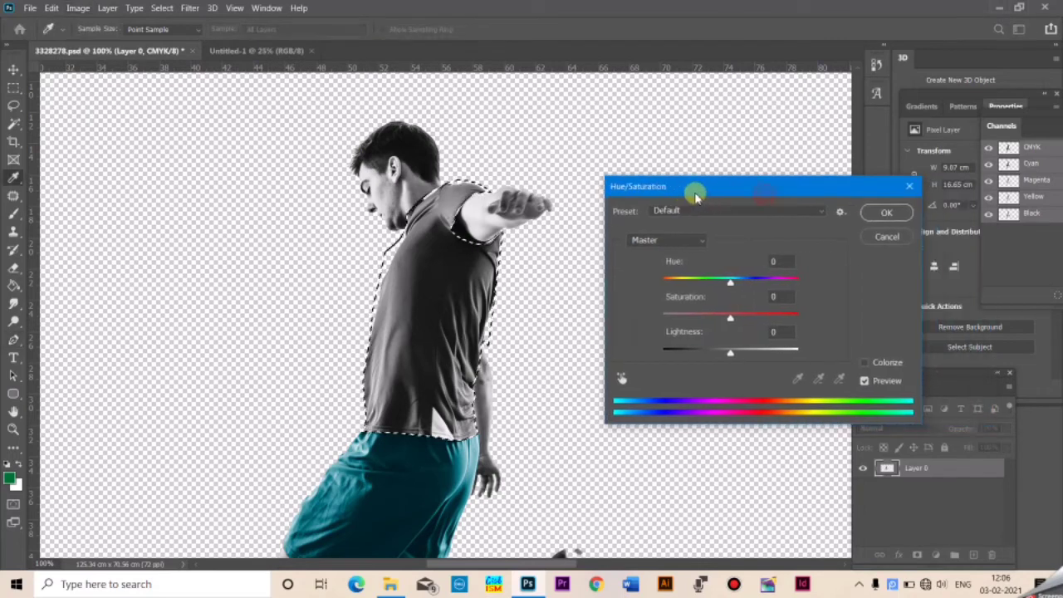
{"action": "left_click_drag", "start_coordinate": [730, 283], "coordinate": [782, 284]}
{"action": "mouse_move", "coordinate": [729, 318]}
{"action": "left_mouse_down"}
{"action": "mouse_move", "coordinate": [790, 325]}
{"action": "mouse_move", "coordinate": [781, 328]}
{"action": "left_mouse_up"}
{"action": "left_click_drag", "start_coordinate": [780, 282], "coordinate": [789, 284]}
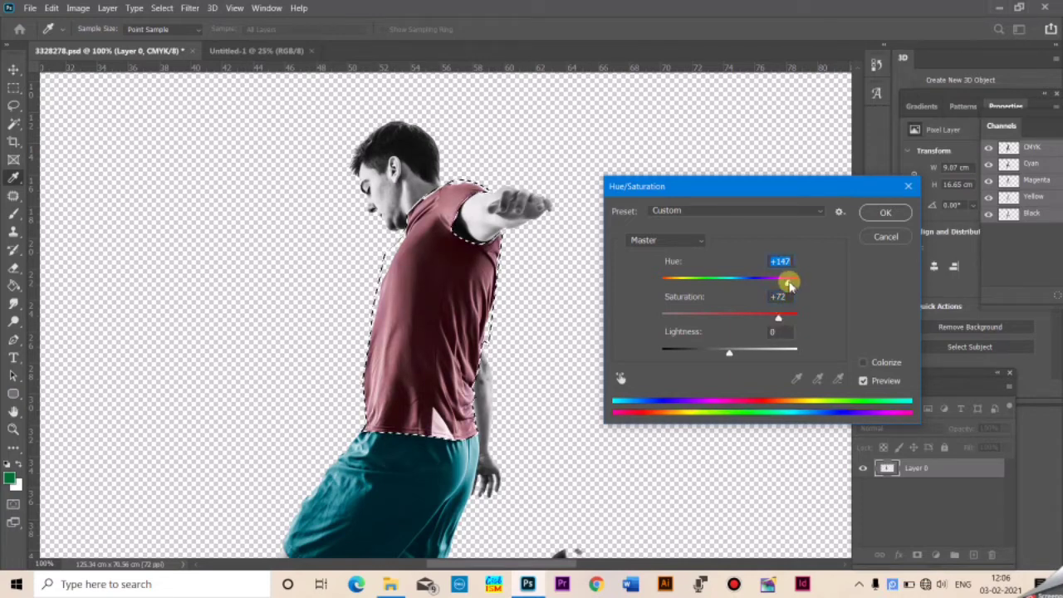
{"action": "left_click", "coordinate": [886, 212]}
- Deselect the shirt, zoom out, and shift the player slightly right in the original document
{"action": "key", "text": "p"}
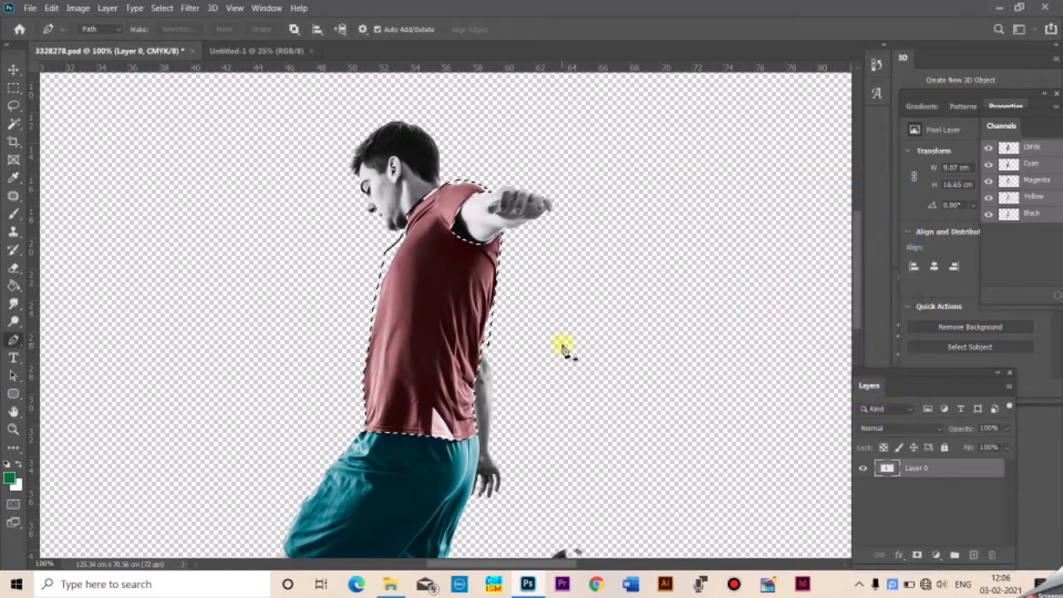
{"action": "key", "text": "ctrl+d"}
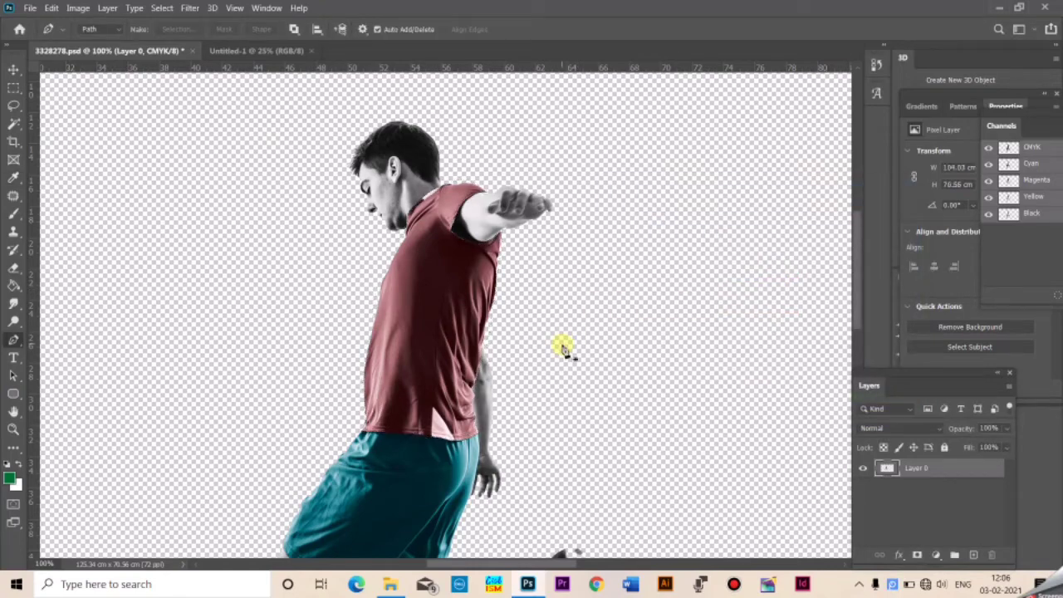
{"action": "key", "text": "ctrl+minus"}
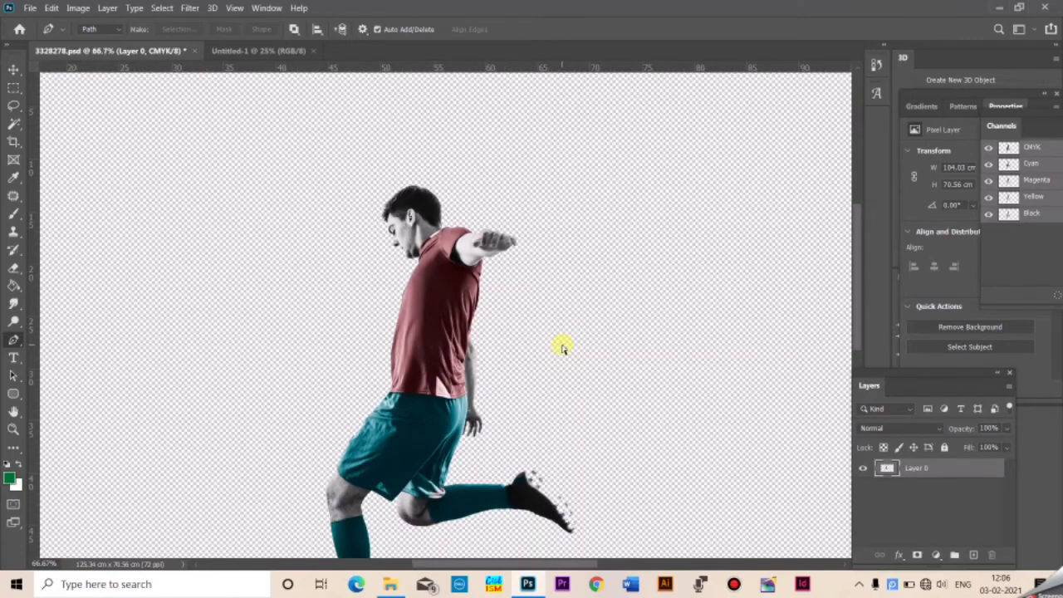
{"action": "key", "text": "ctrl+minus"}
{"action": "key", "text": "ctrl+minus"}
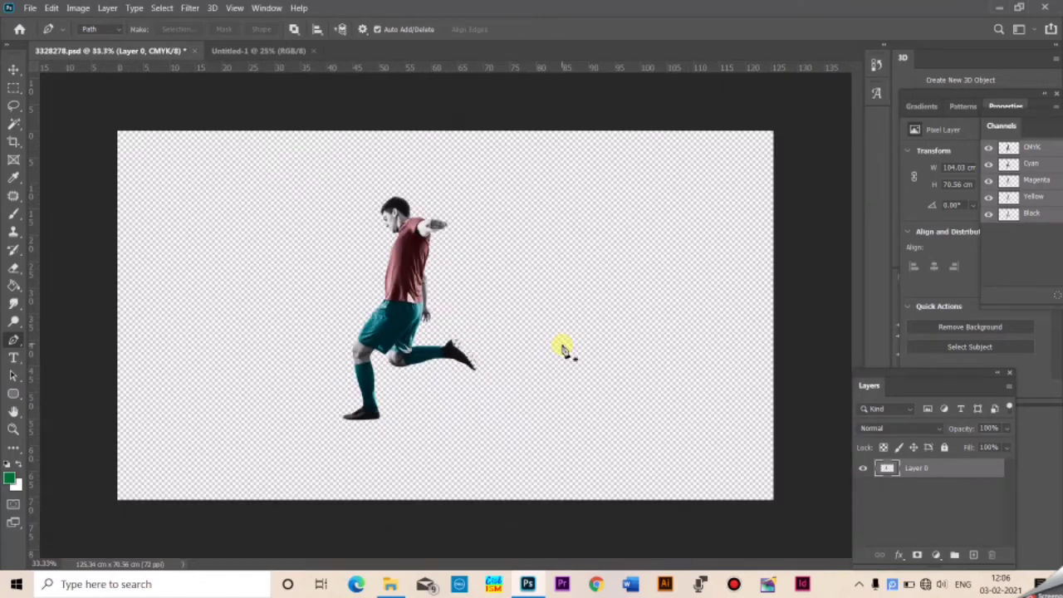
{"action": "key", "text": "v"}
{"action": "right_click", "coordinate": [416, 260]}
{"action": "left_click", "coordinate": [411, 260]}
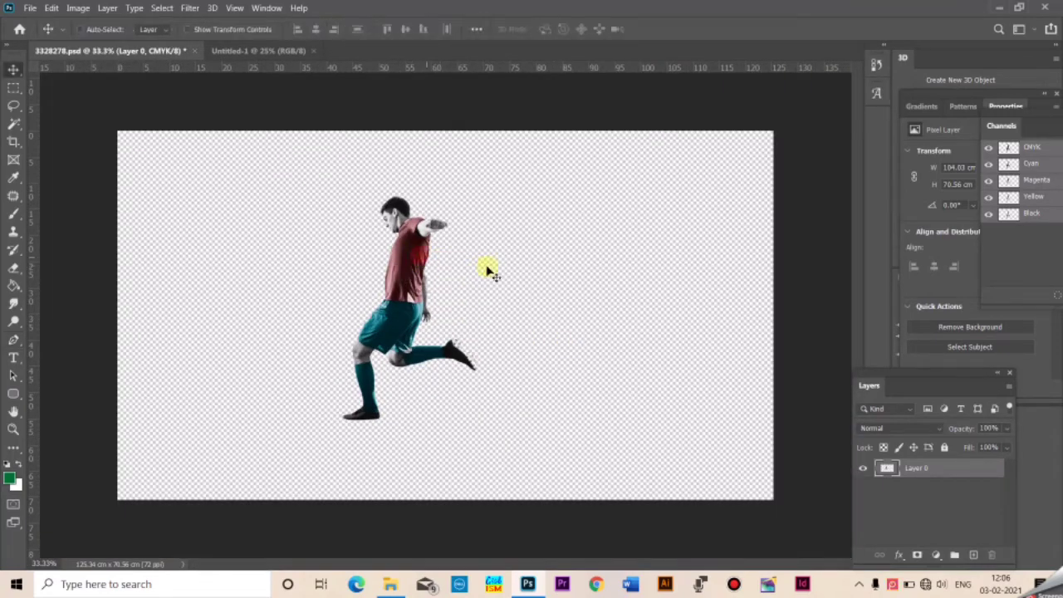
{"action": "left_click_drag", "start_coordinate": [488, 269], "coordinate": [427, 264]}
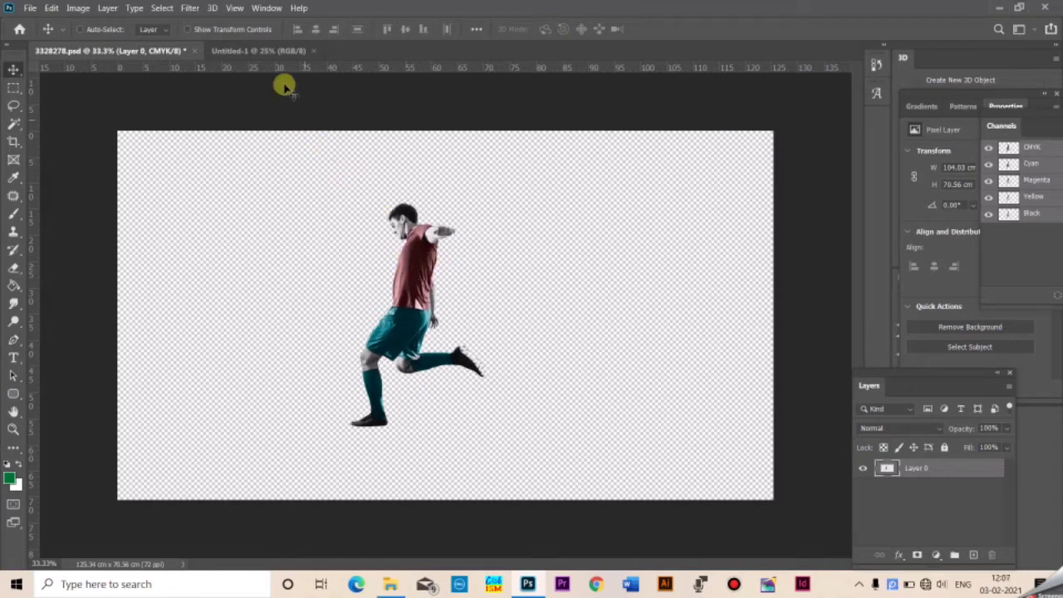
- Cut the whole player layer and paste it onto the white Untitled-1 page
{"action": "key", "text": "ctrl+a"}
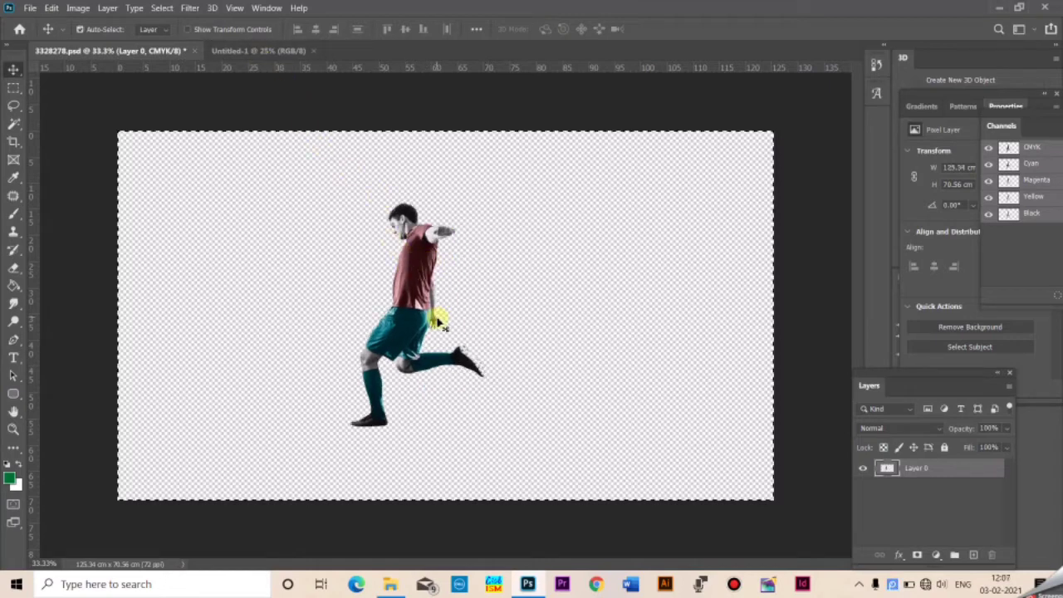
{"action": "key", "text": "ctrl+x"}
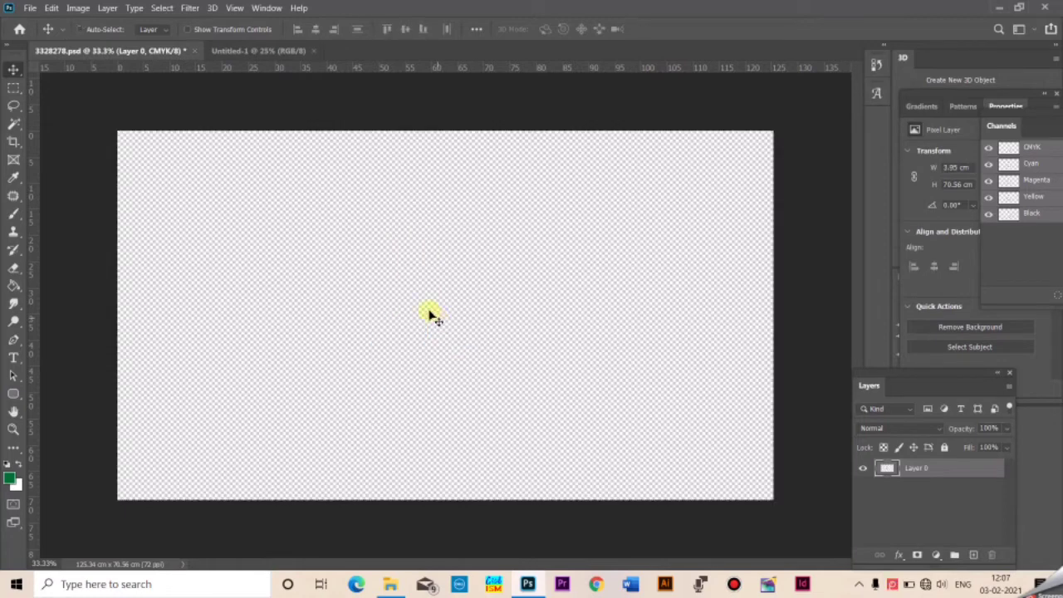
{"action": "left_click", "coordinate": [237, 53]}
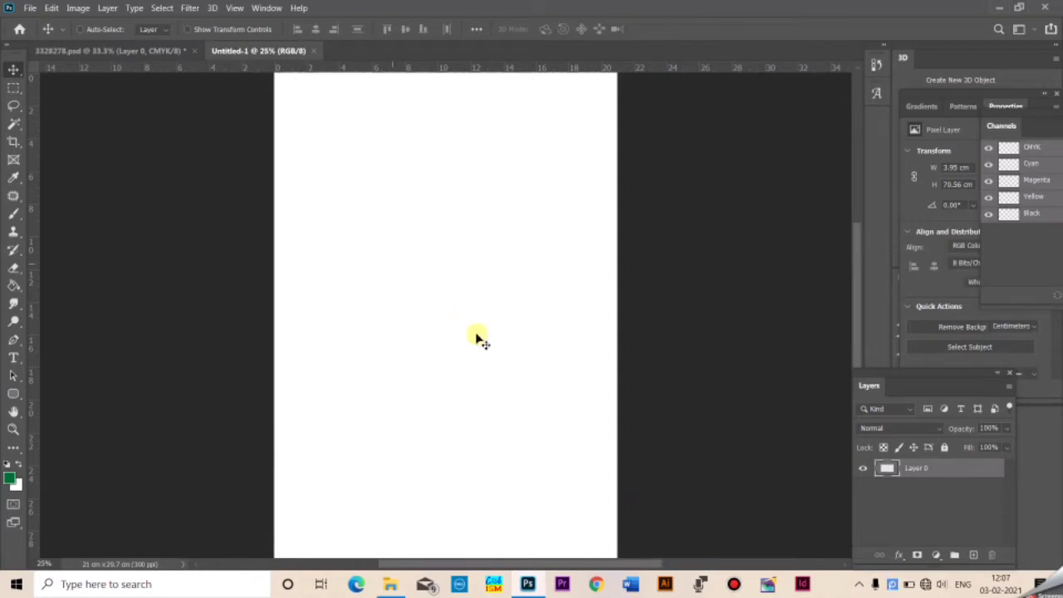
{"action": "key", "text": "ctrl+v"}
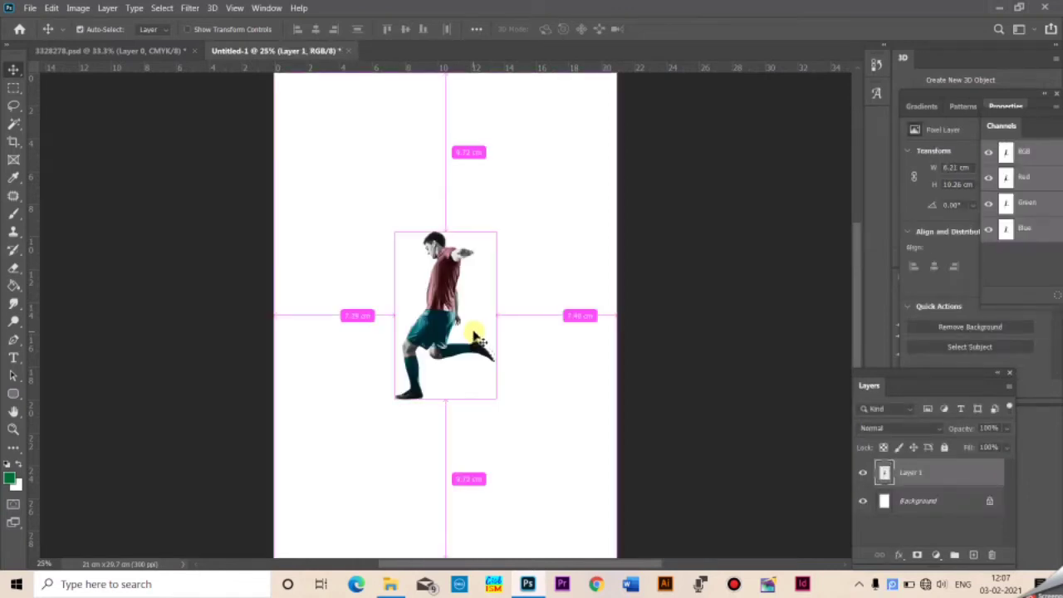
- Scale the pasted player up to about 15.93 × 26.34 cm and nudge it into place
{"action": "key", "text": "ctrl+t"}
{"action": "left_click_drag", "start_coordinate": [395, 234], "coordinate": [313, 100]}
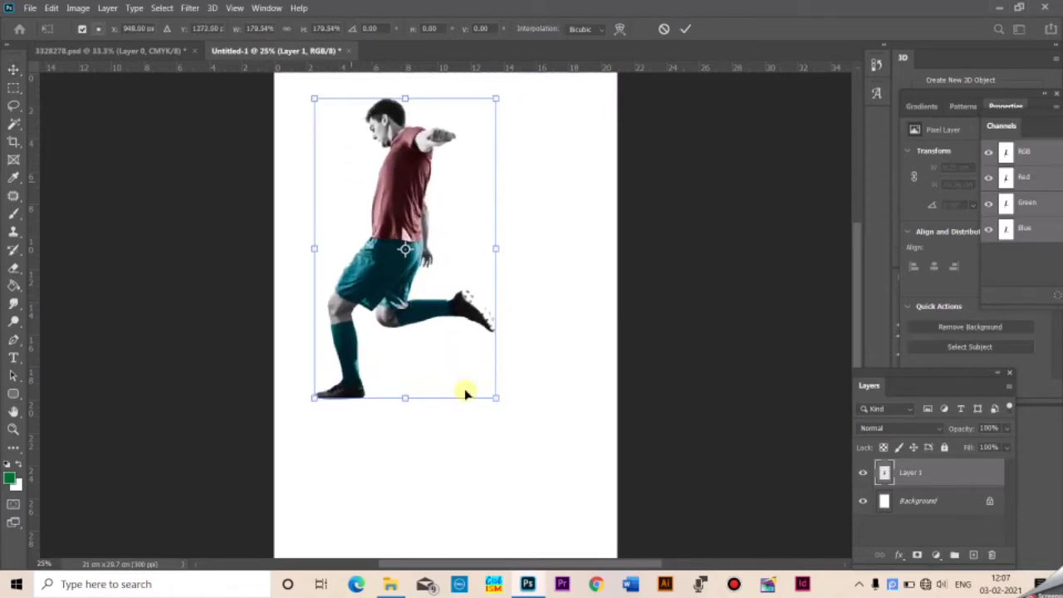
{"action": "left_click_drag", "start_coordinate": [496, 402], "coordinate": [568, 515]}
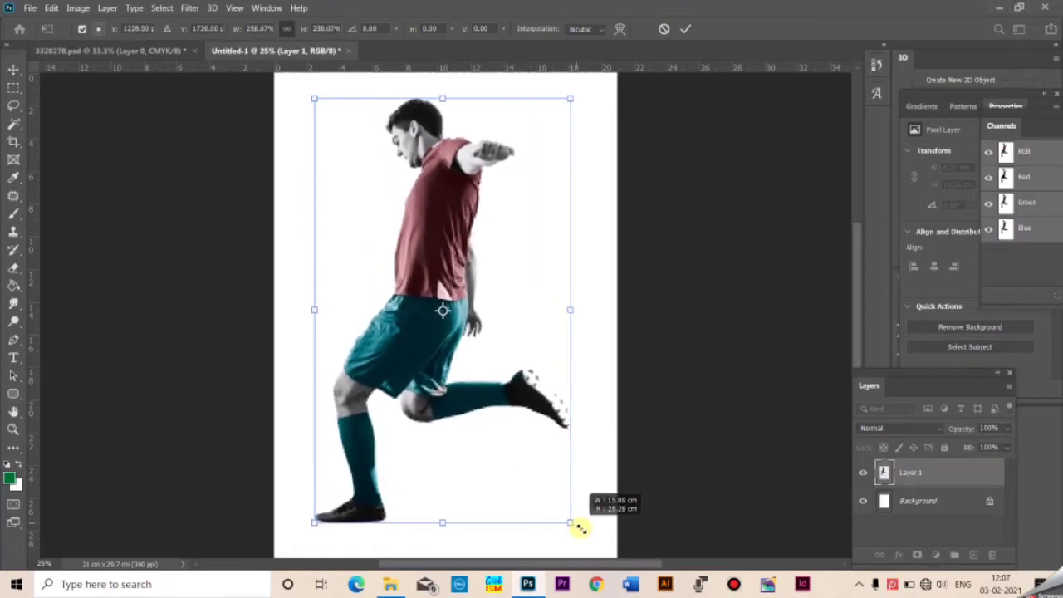
{"action": "left_click_drag", "start_coordinate": [569, 515], "coordinate": [579, 526]}
{"action": "key", "text": "Return"}
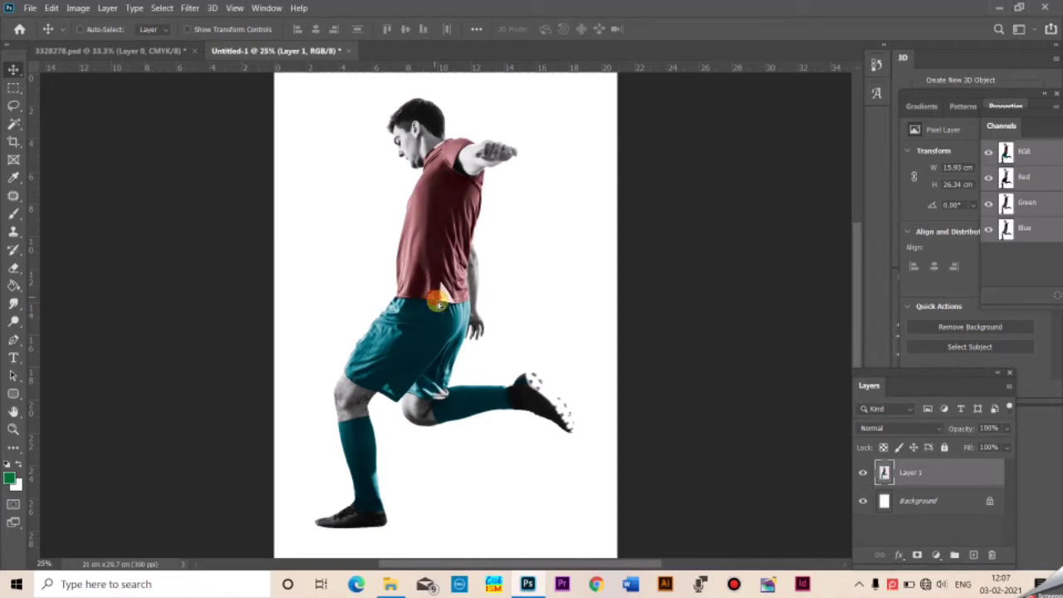
{"action": "left_click_drag", "start_coordinate": [438, 304], "coordinate": [448, 309]}
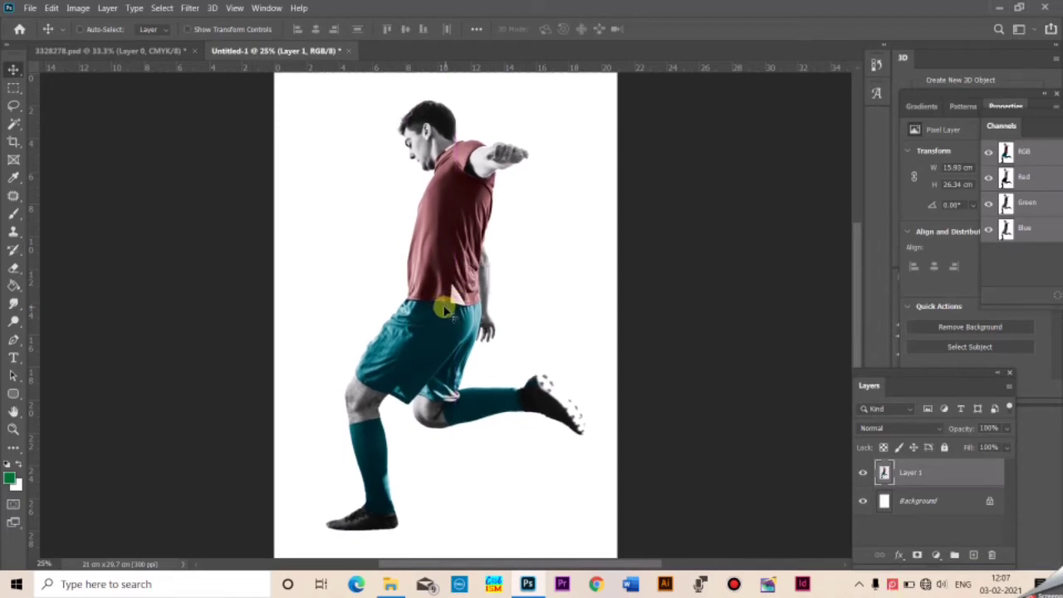
{"action": "key", "text": "ctrl+minus"}
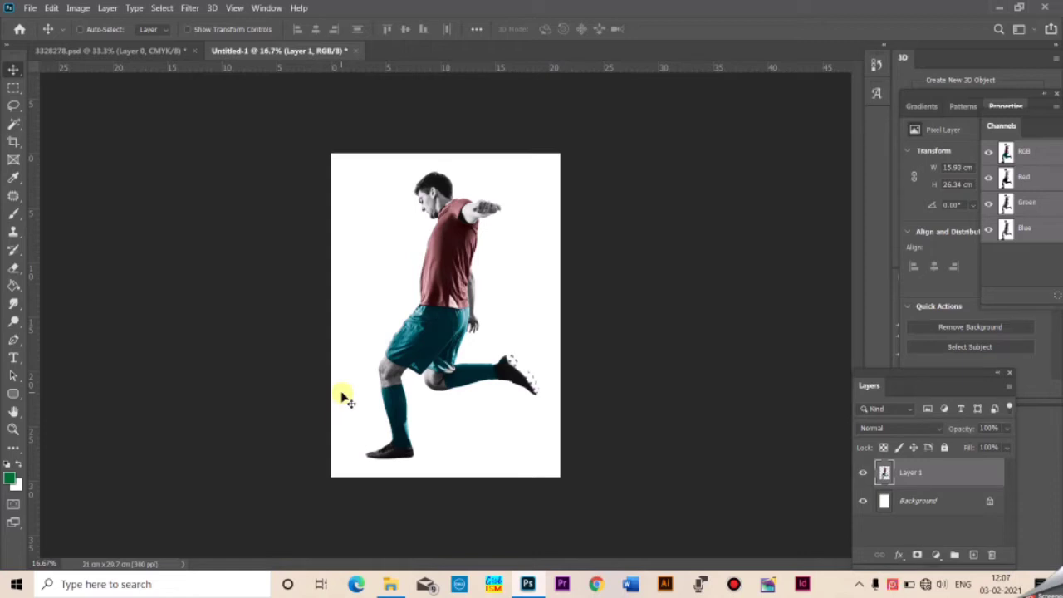
- Create a new text layer beside the player's shorts for the FOOT BALL text
{"action": "left_click", "coordinate": [13, 357]}
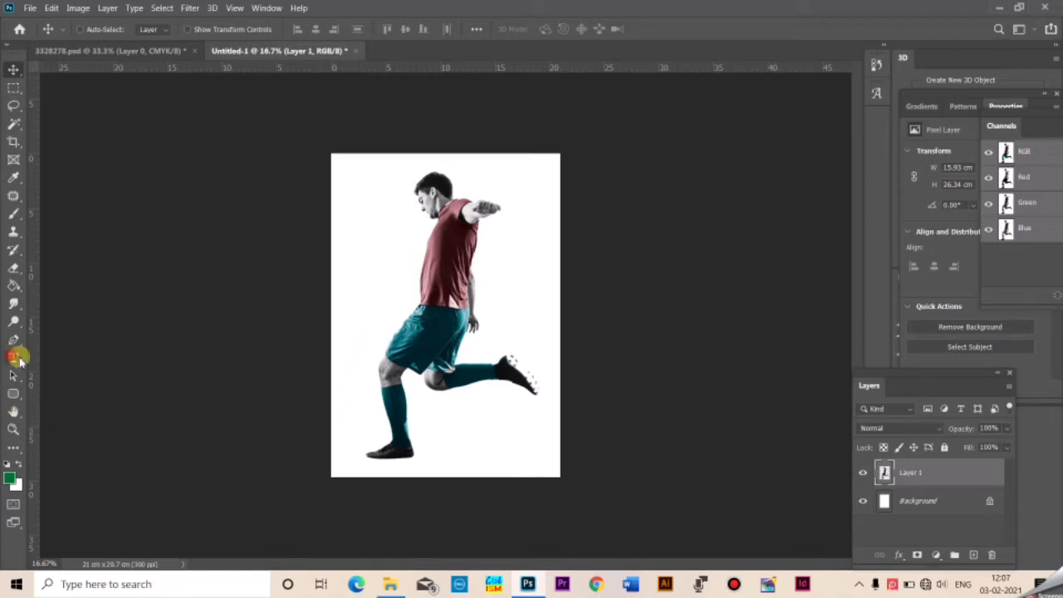
{"action": "left_click", "coordinate": [374, 327]}
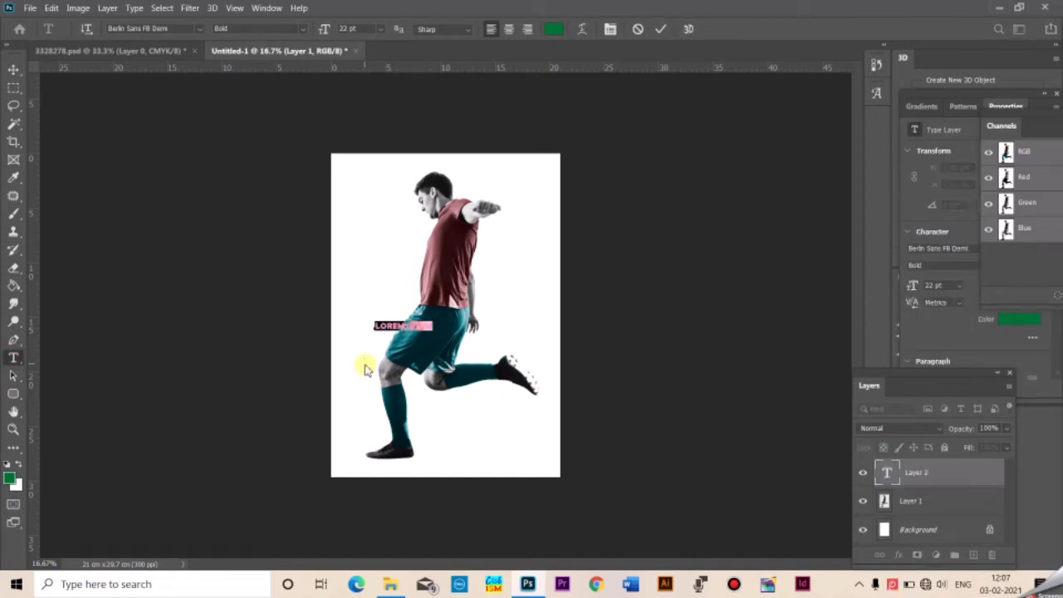
{"action": "left_click", "coordinate": [365, 370]}
{"action": "type", "text": "FOOT BALL"}
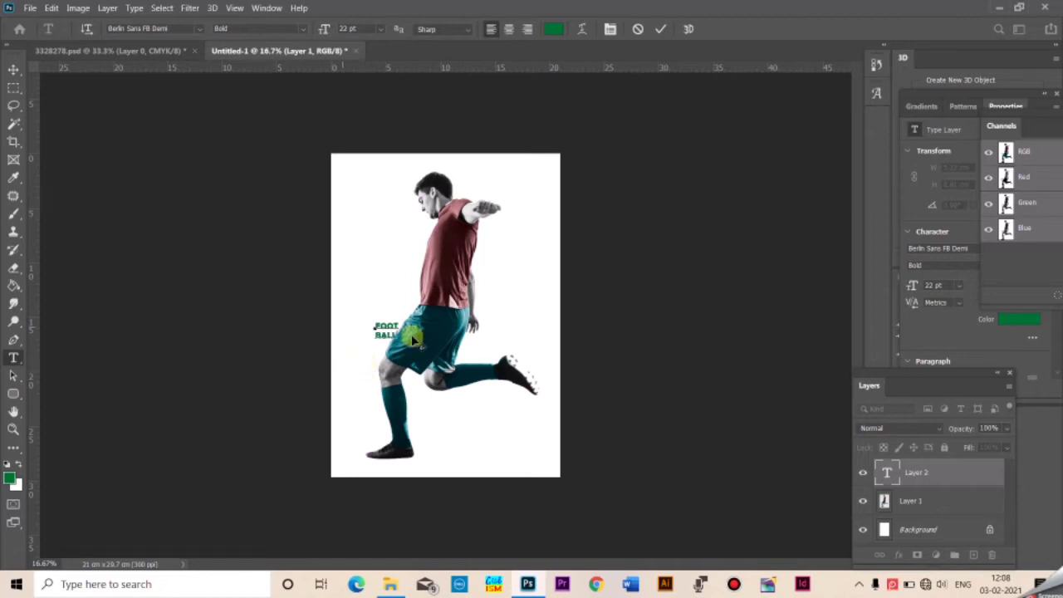
- Set the FOOT BALL text to 72 pt with Auto line spacing
{"action": "key", "text": "ctrl+t"}
{"action": "key", "text": "Return"}
{"action": "left_click_drag", "start_coordinate": [402, 321], "coordinate": [376, 337]}
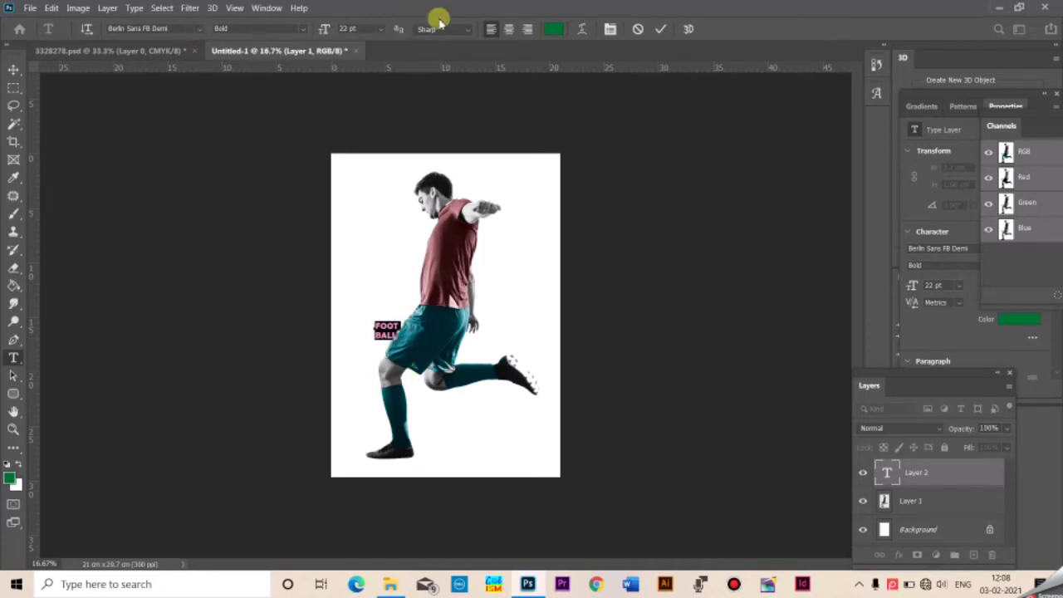
{"action": "left_click", "coordinate": [377, 29]}
{"action": "left_click", "coordinate": [369, 206]}
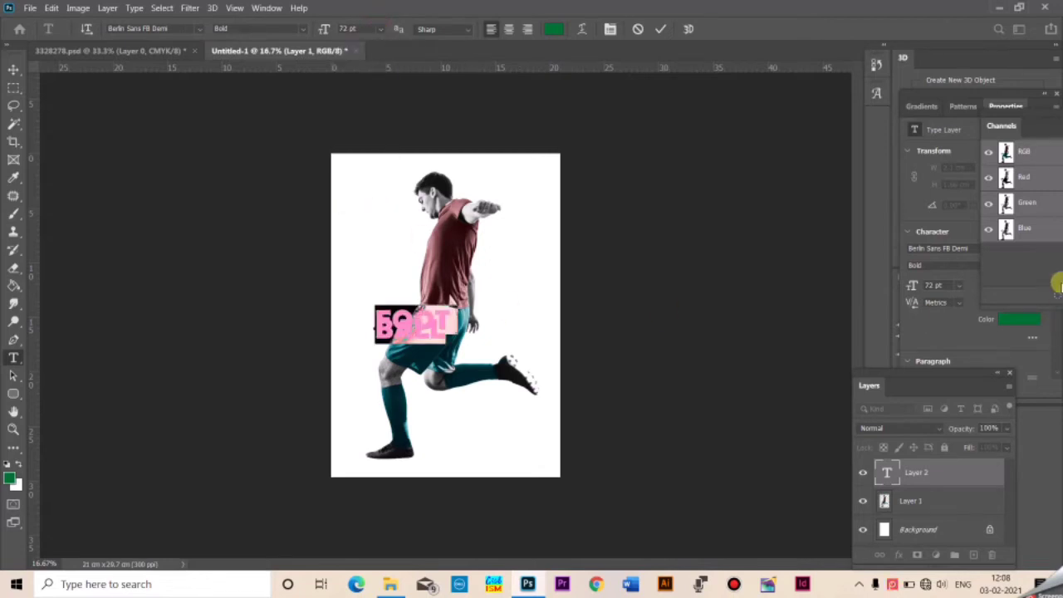
{"action": "key", "text": "ctrl+t"}
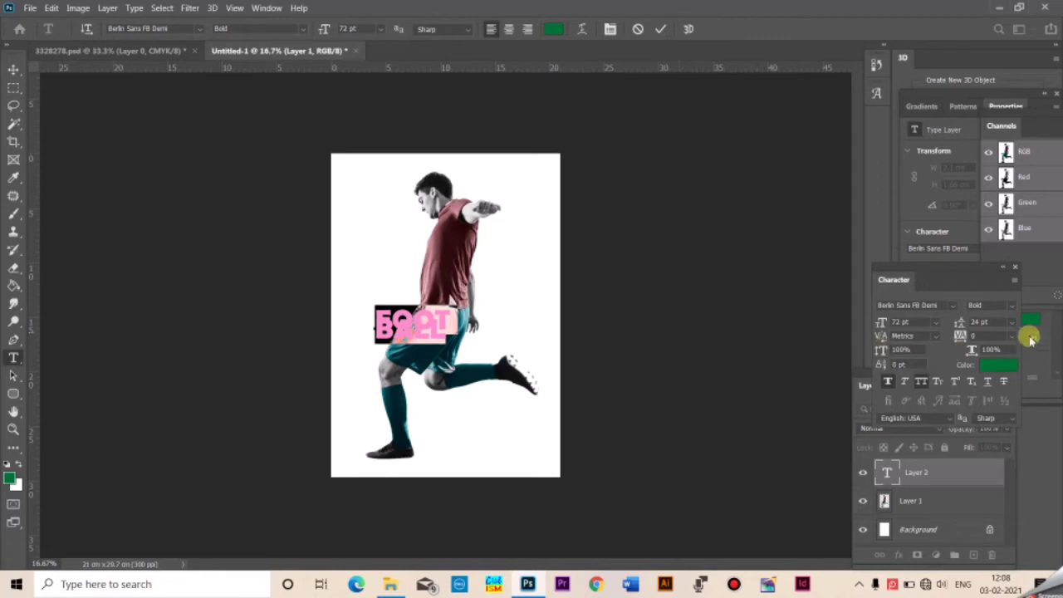
{"action": "left_click", "coordinate": [1013, 322]}
{"action": "left_click", "coordinate": [1006, 337]}
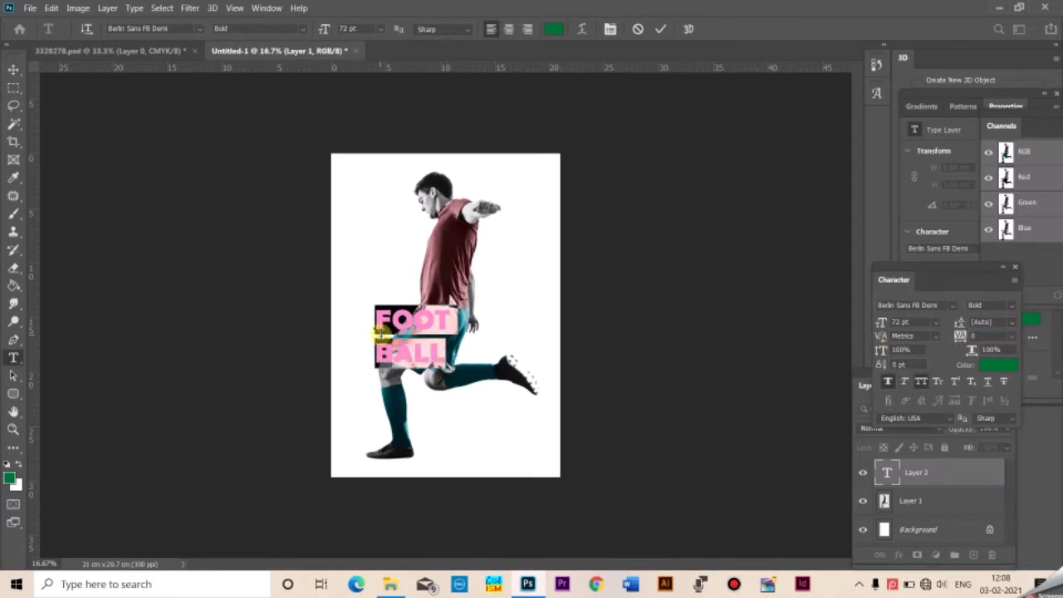
{"action": "left_click_drag", "start_coordinate": [380, 332], "coordinate": [453, 336]}
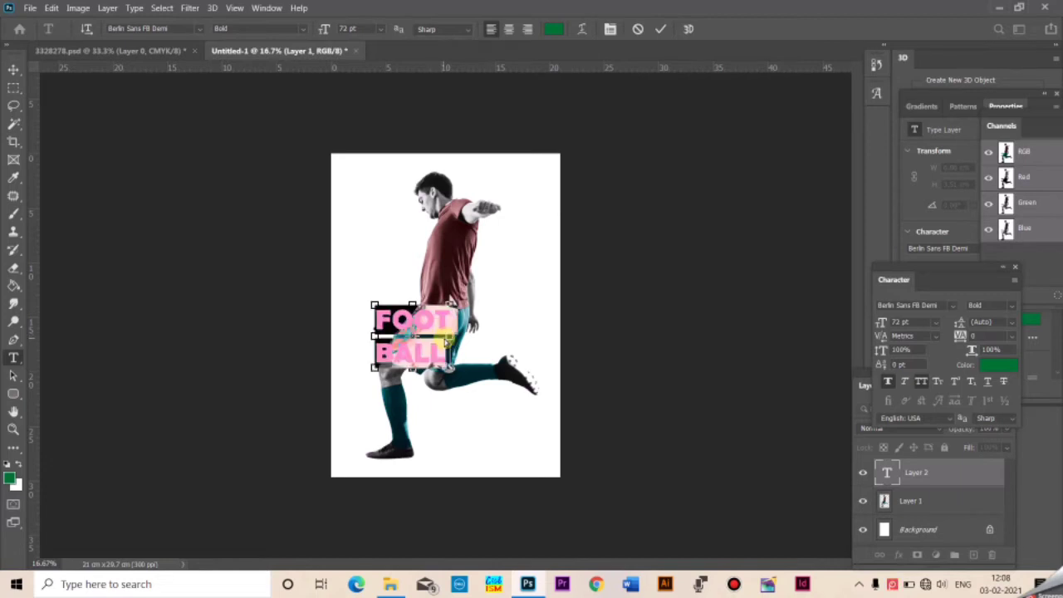
- Colour the FOOT BALL text black (#000000) and move it up beside the player's head
{"action": "left_click", "coordinate": [10, 479]}
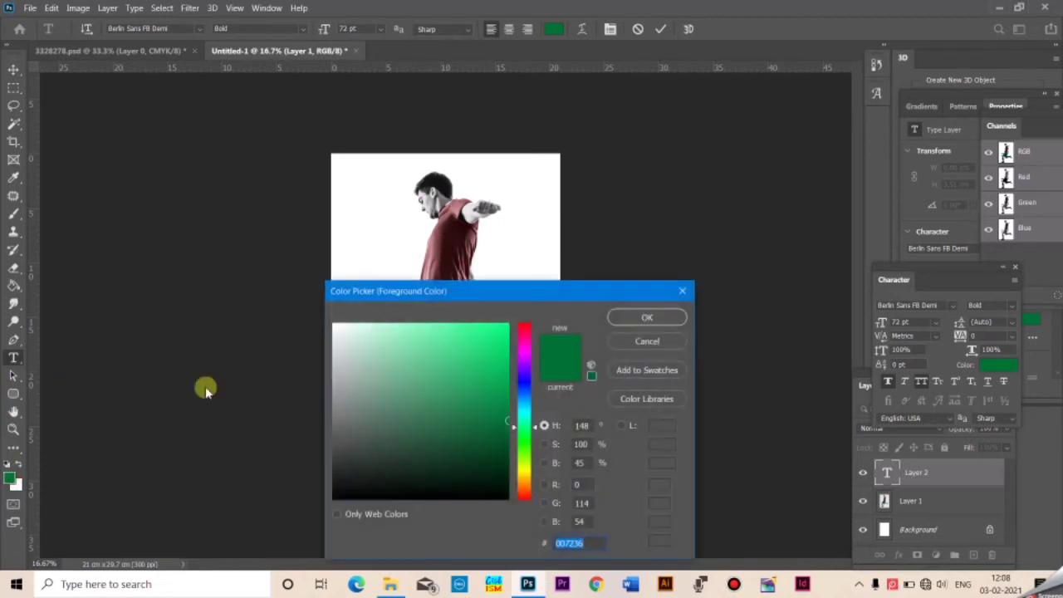
{"action": "left_click", "coordinate": [467, 497]}
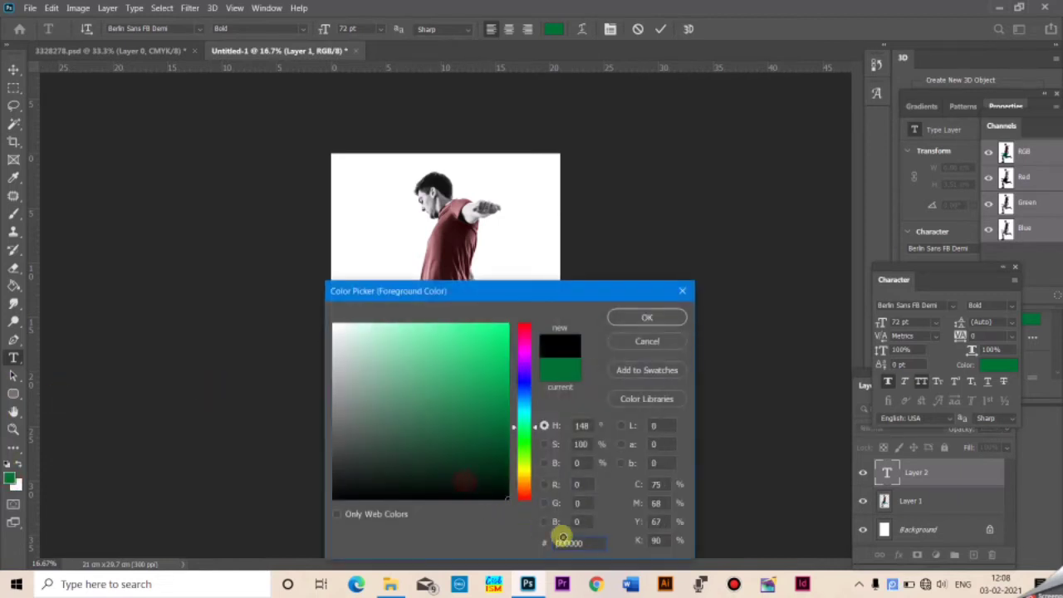
{"action": "left_click", "coordinate": [647, 317]}
{"action": "left_click", "coordinate": [397, 334]}
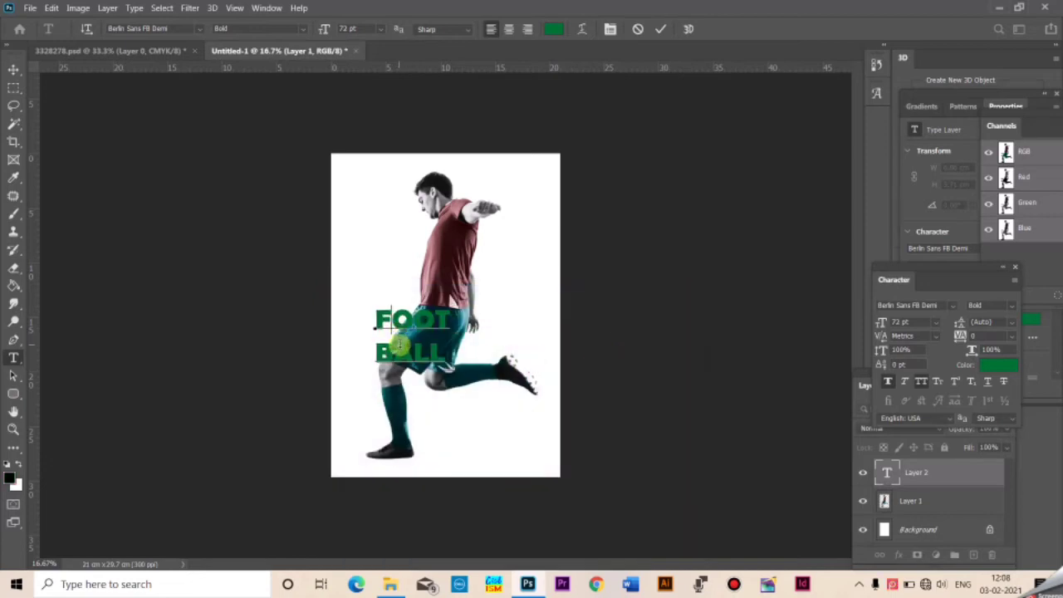
{"action": "key", "text": "alt+BackSpace"}
{"action": "left_click", "coordinate": [13, 68]}
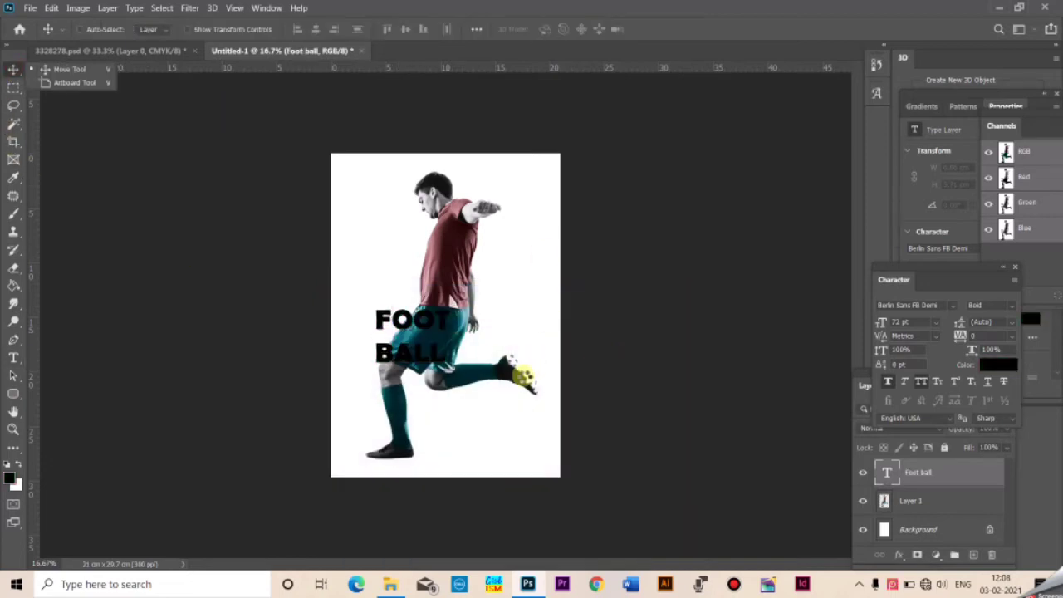
{"action": "left_click_drag", "start_coordinate": [438, 349], "coordinate": [397, 231]}
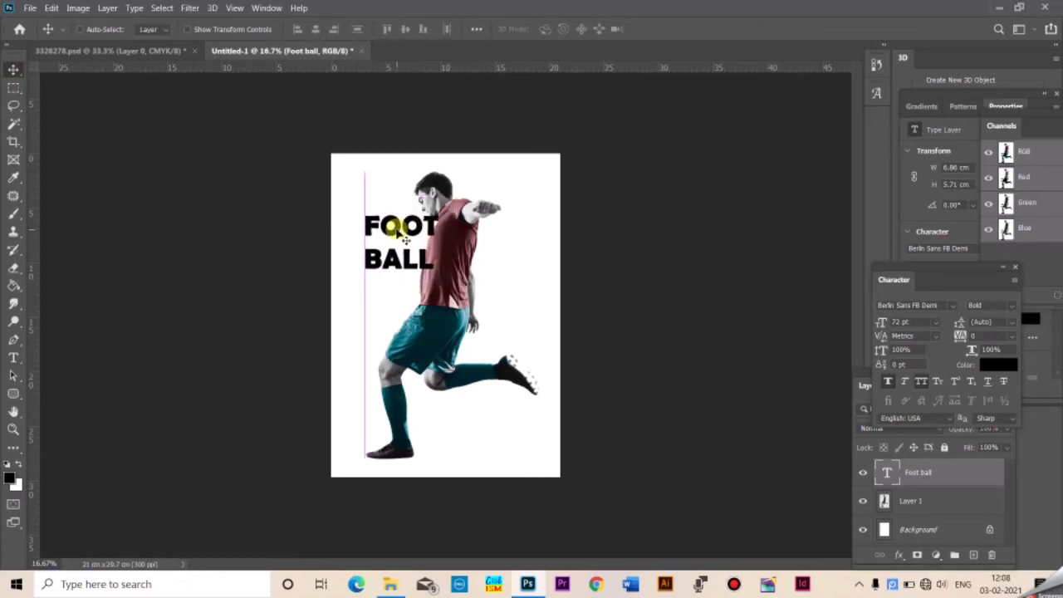
- Add a third line 'PLAYER' to the text, commit it, then click back into the text
{"action": "left_click", "coordinate": [13, 358]}
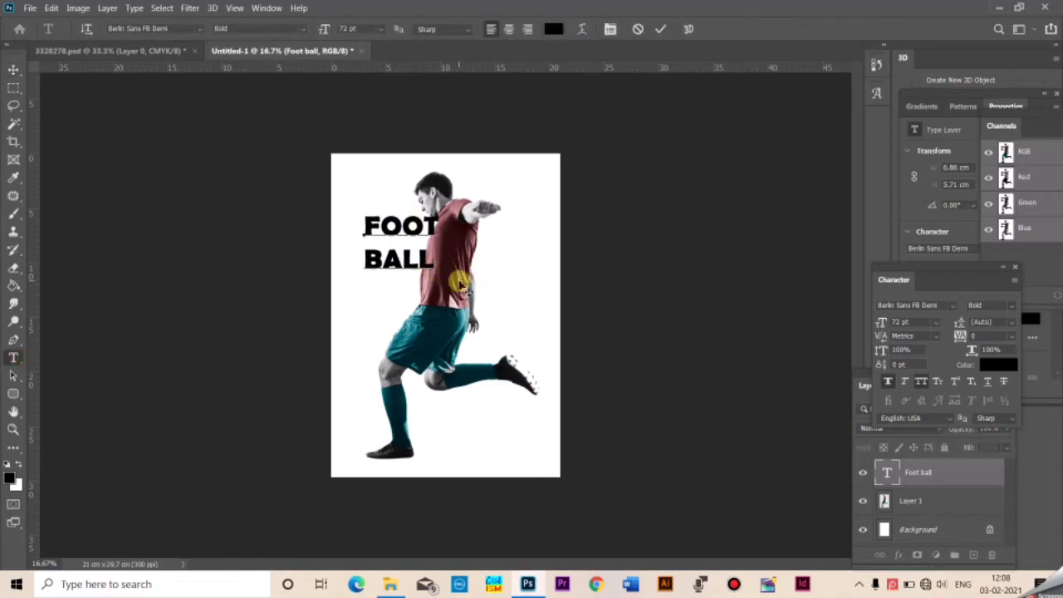
{"action": "left_click", "coordinate": [461, 283]}
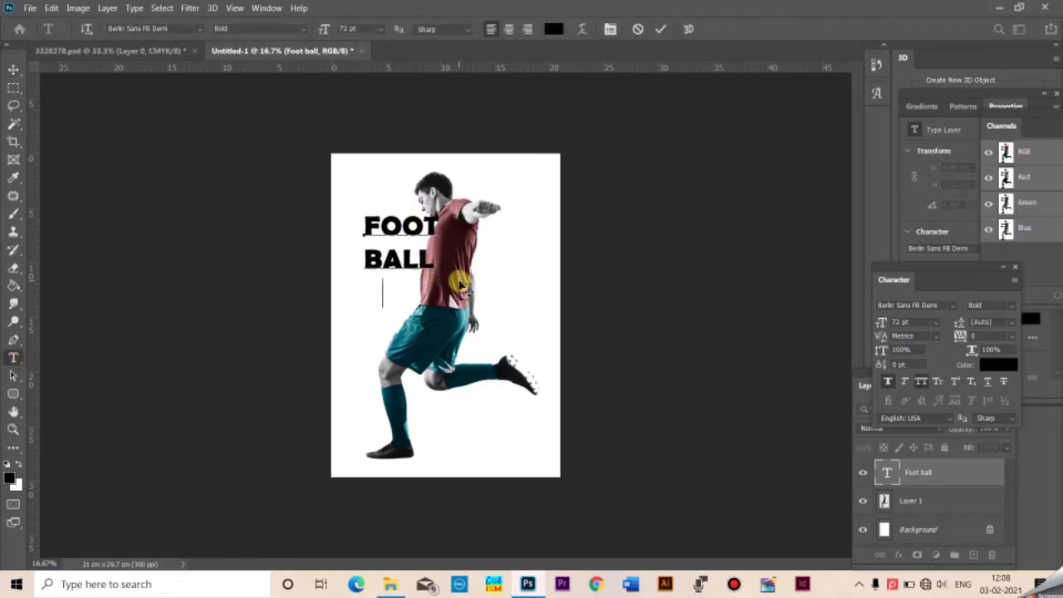
{"action": "type", "text": "PL"}
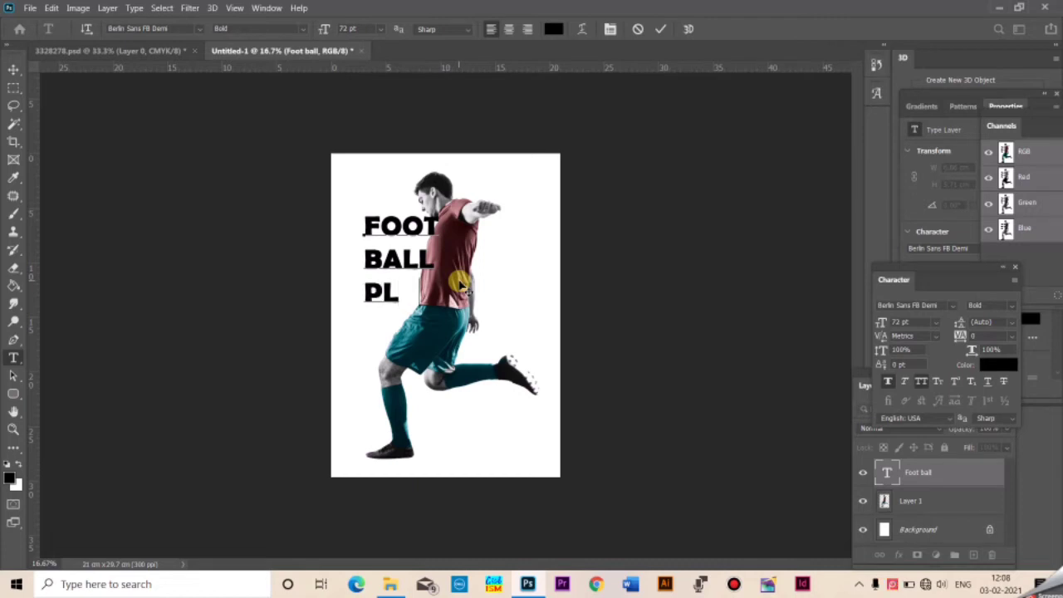
{"action": "type", "text": "AYER"}
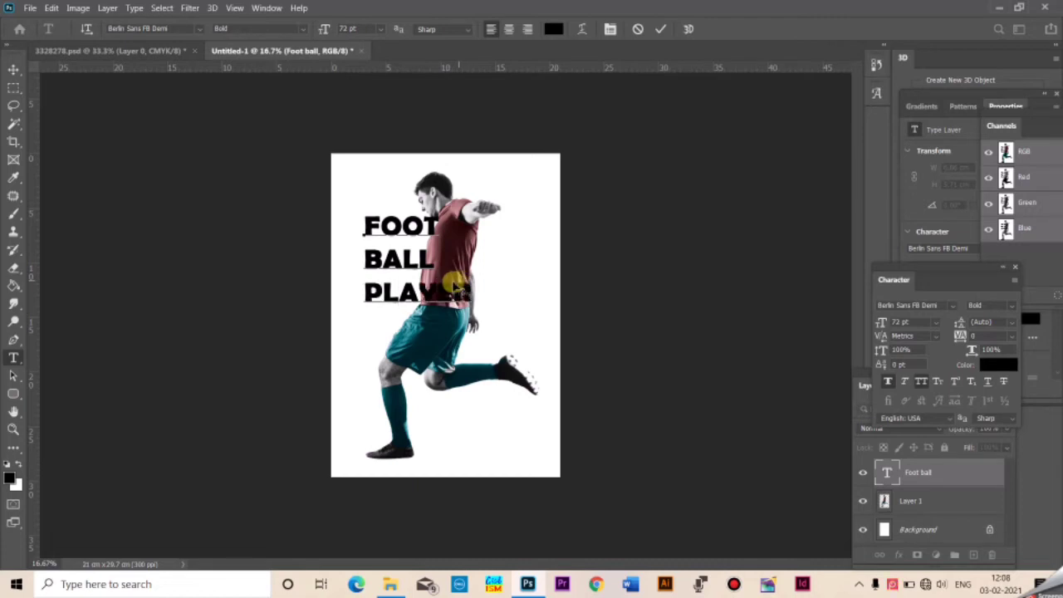
{"action": "left_click", "coordinate": [368, 299]}
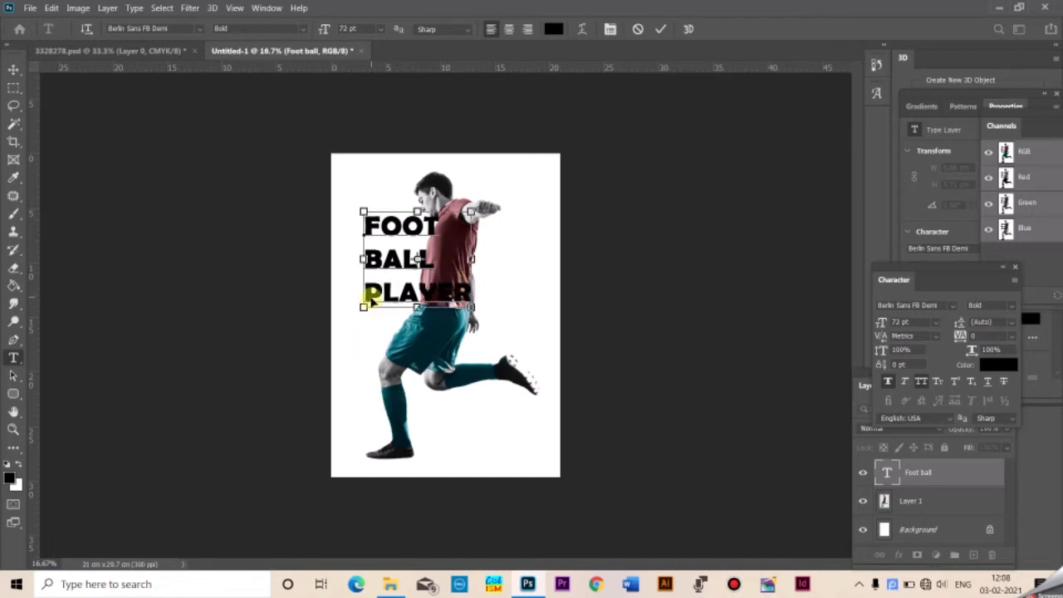
{"action": "left_click", "coordinate": [14, 68]}
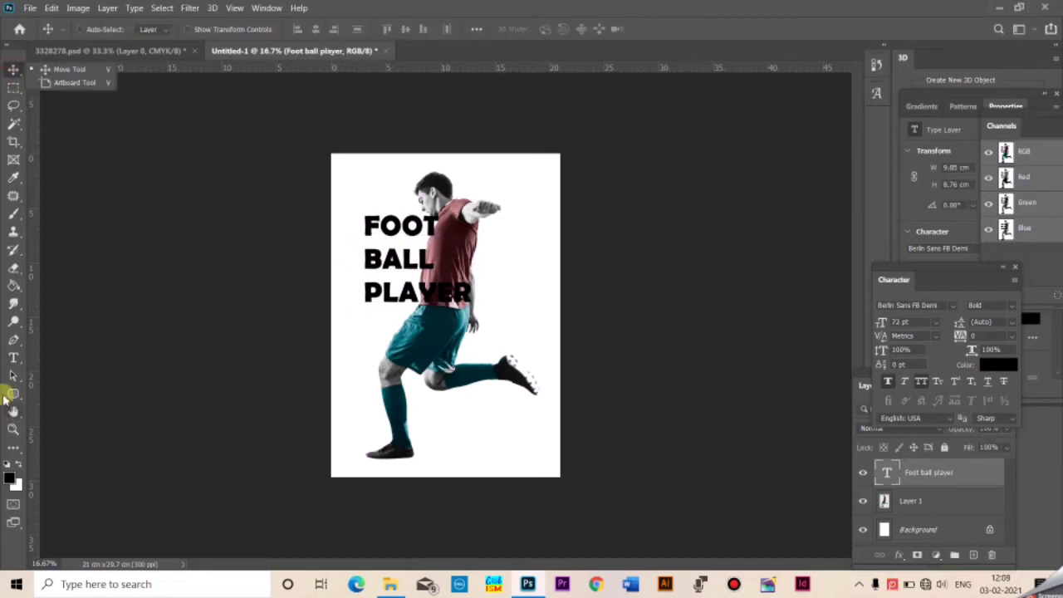
{"action": "left_click", "coordinate": [13, 358]}
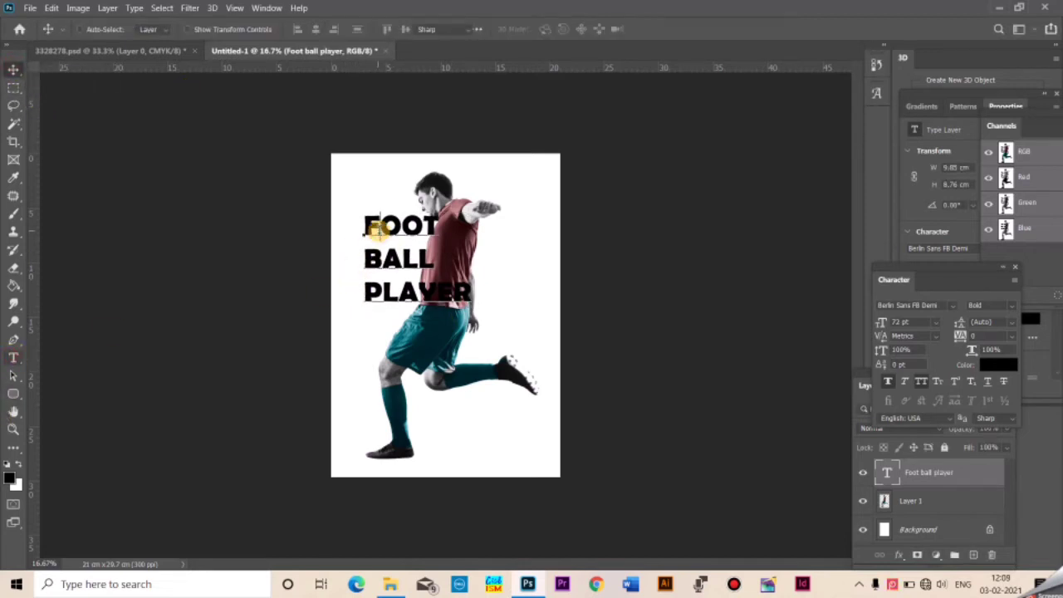
{"action": "left_click", "coordinate": [375, 230]}
- Change all the FOOT BALL PLAYER lettering to the Impact font and commit it
{"action": "key", "text": "ctrl+a"}
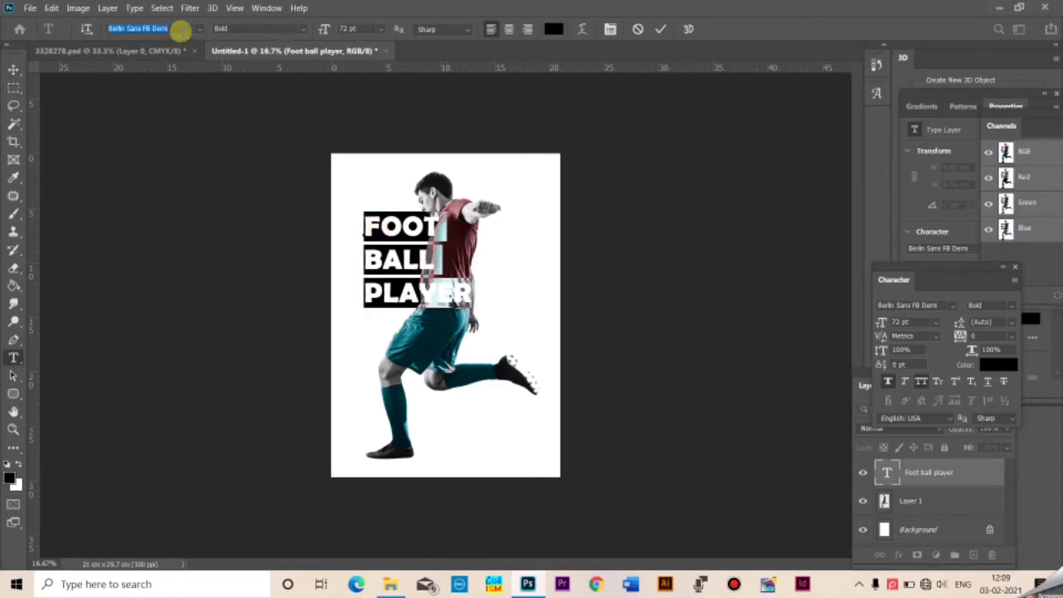
{"action": "key", "text": "BackSpace"}
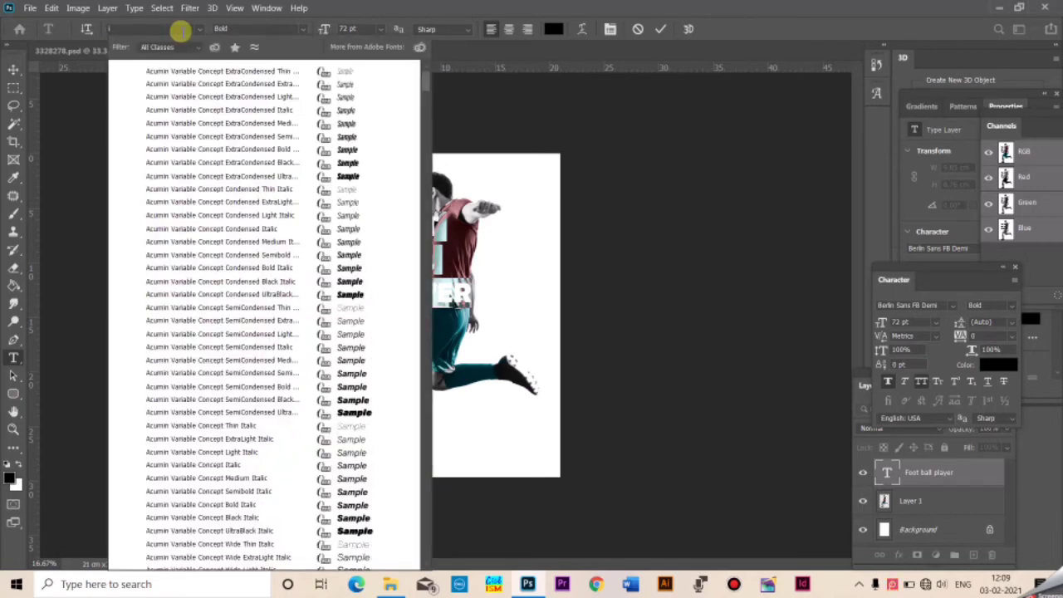
{"action": "type", "text": "mpact"}
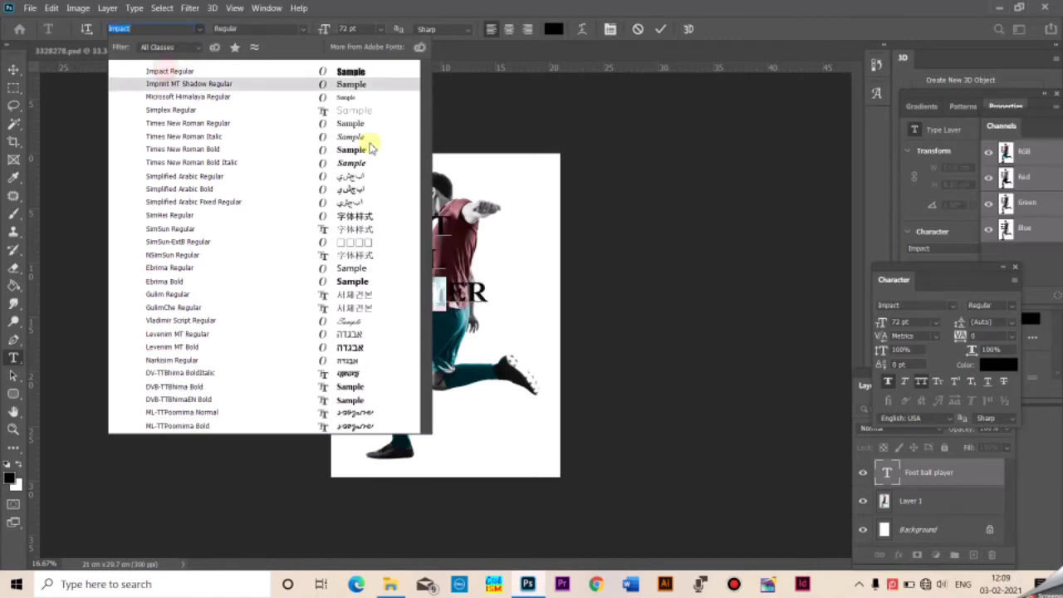
{"action": "left_click", "coordinate": [501, 289]}
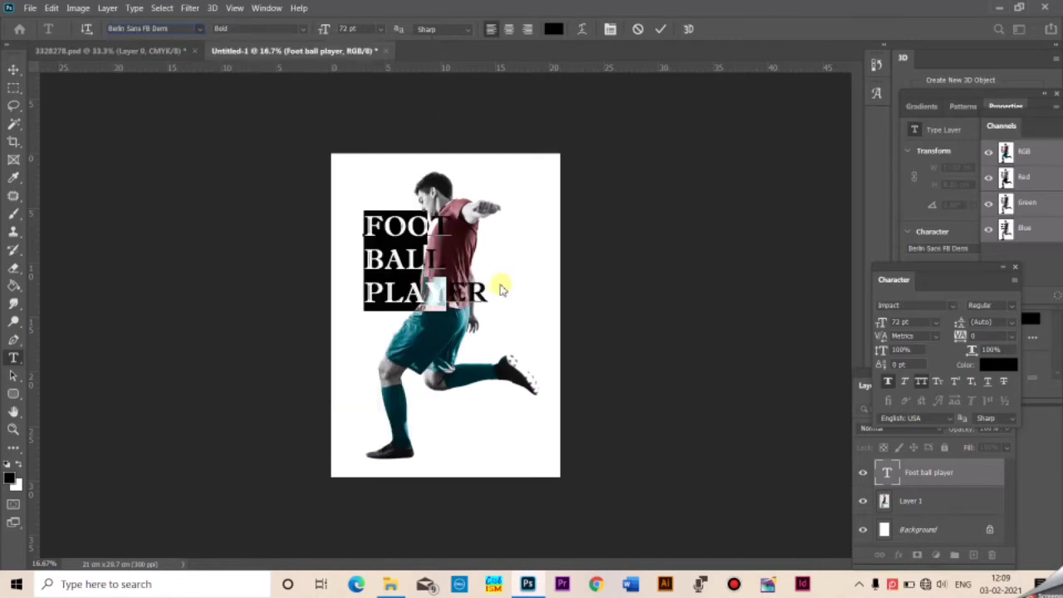
{"action": "left_click", "coordinate": [469, 292]}
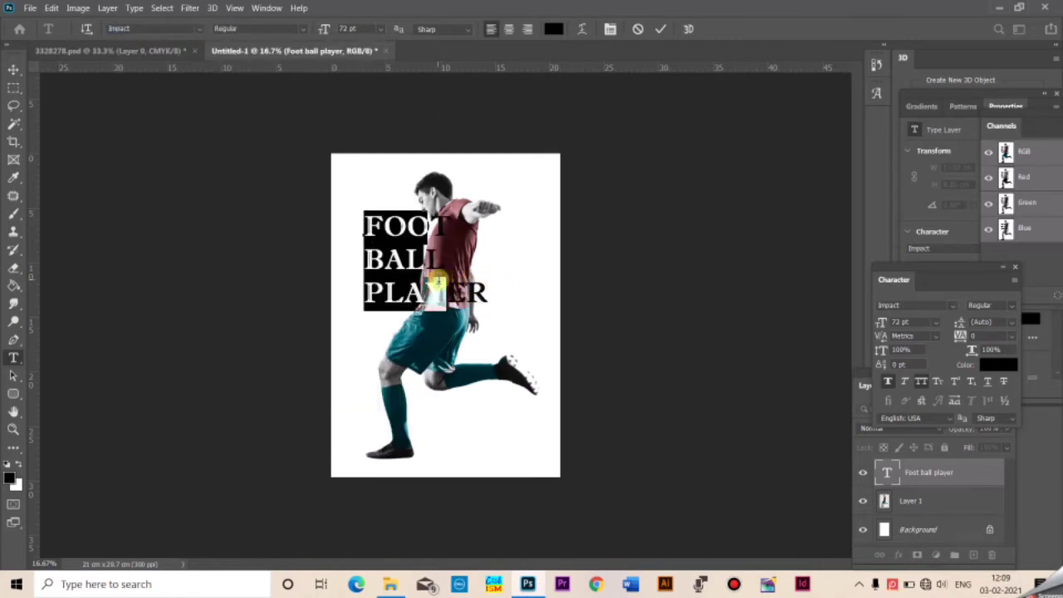
{"action": "left_click", "coordinate": [446, 305]}
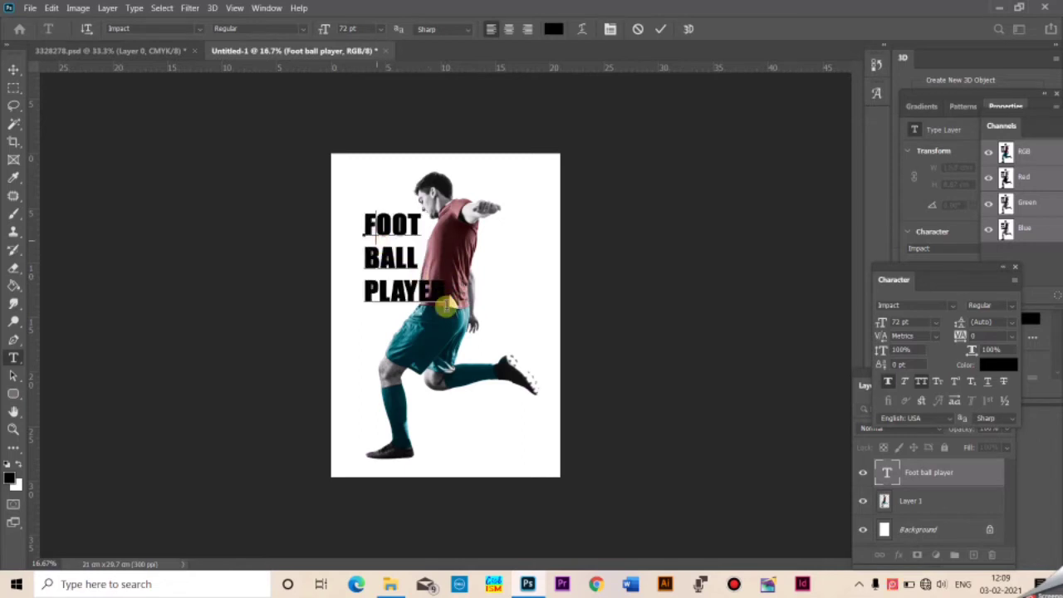
{"action": "left_click", "coordinate": [13, 69]}
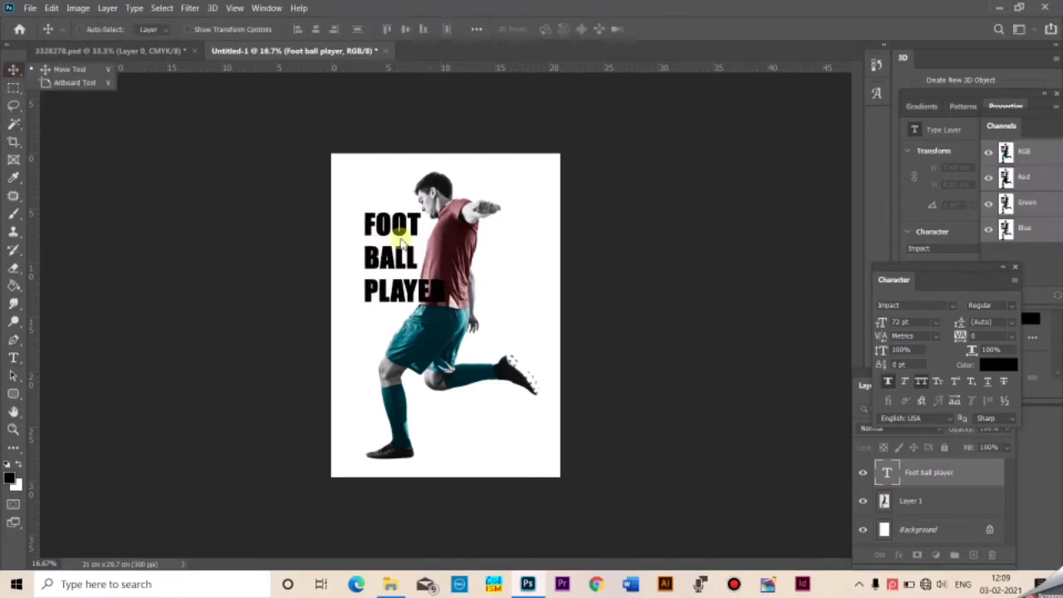
- Scale the FOOT BALL PLAYER text up to about 166.67 pt and shift it left over the player
{"action": "left_click_drag", "start_coordinate": [386, 223], "coordinate": [421, 201]}
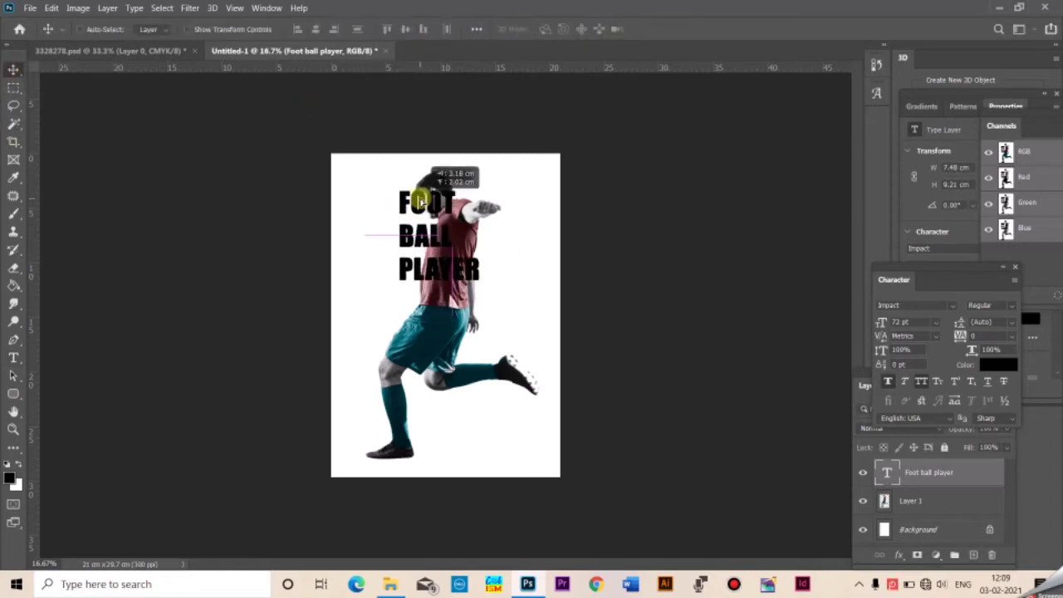
{"action": "key", "text": "ctrl"}
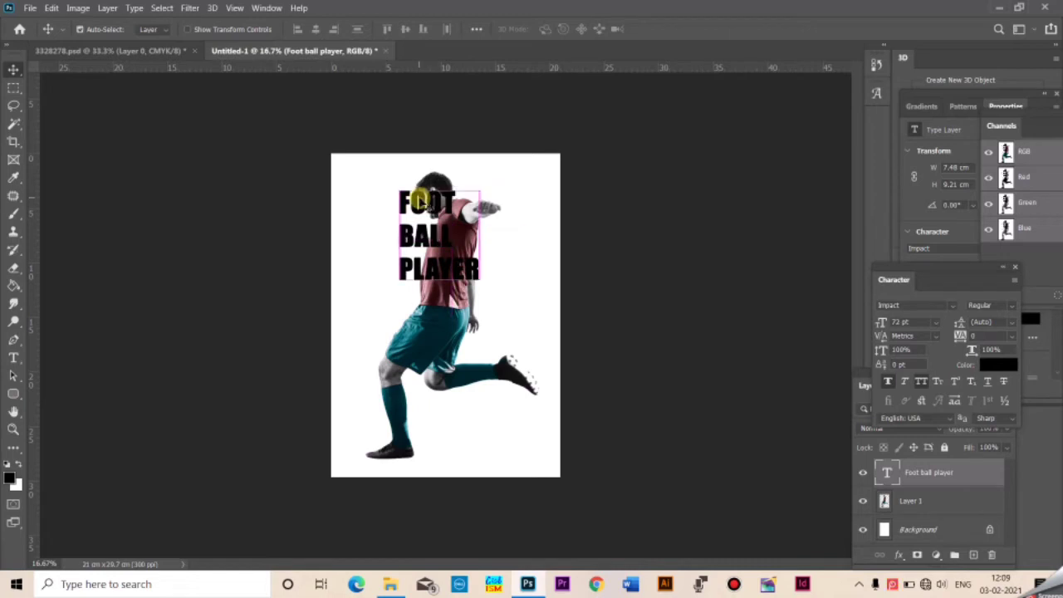
{"action": "key", "text": "ctrl+t"}
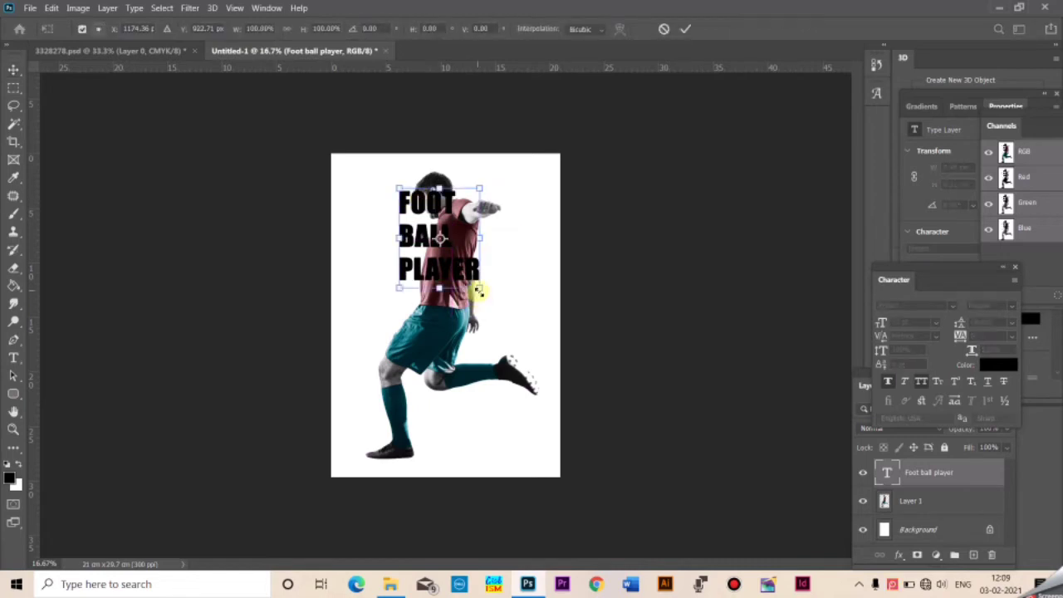
{"action": "left_click_drag", "start_coordinate": [479, 288], "coordinate": [526, 415]}
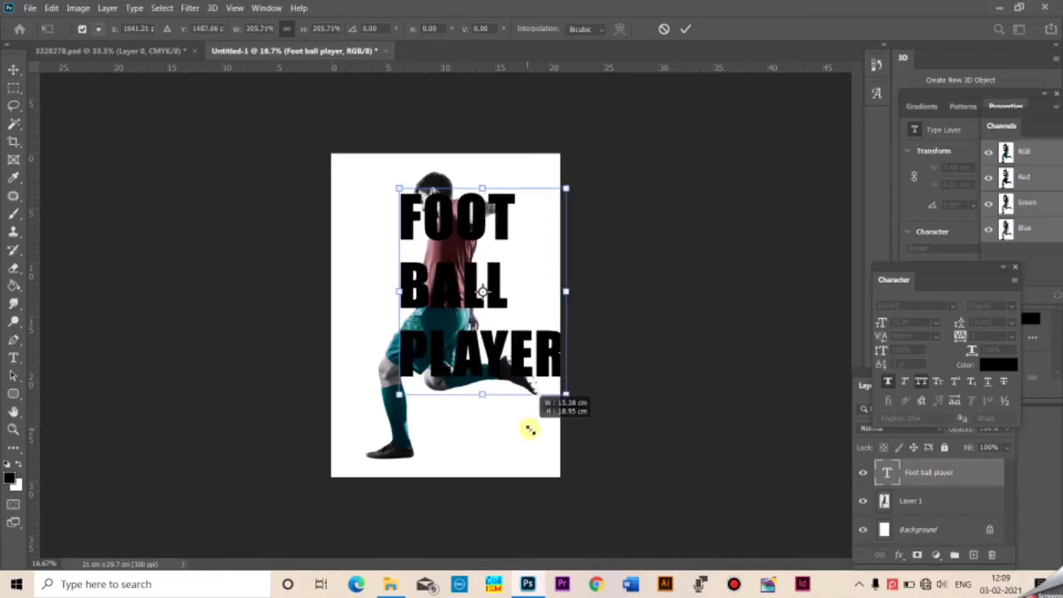
{"action": "left_click_drag", "start_coordinate": [526, 415], "coordinate": [462, 426]}
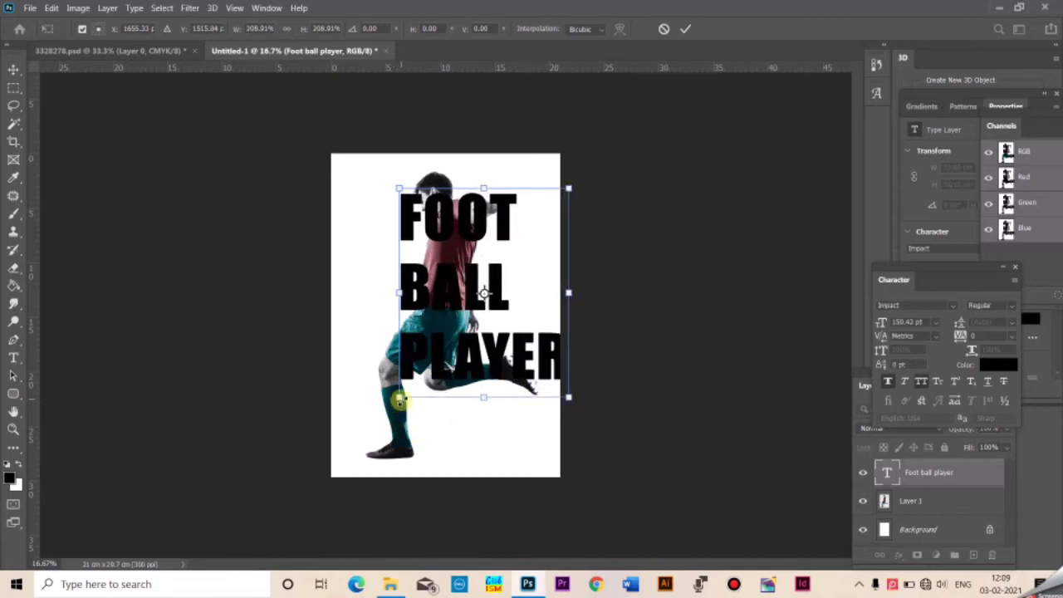
{"action": "left_click_drag", "start_coordinate": [399, 398], "coordinate": [382, 425]}
{"action": "key", "text": "Return"}
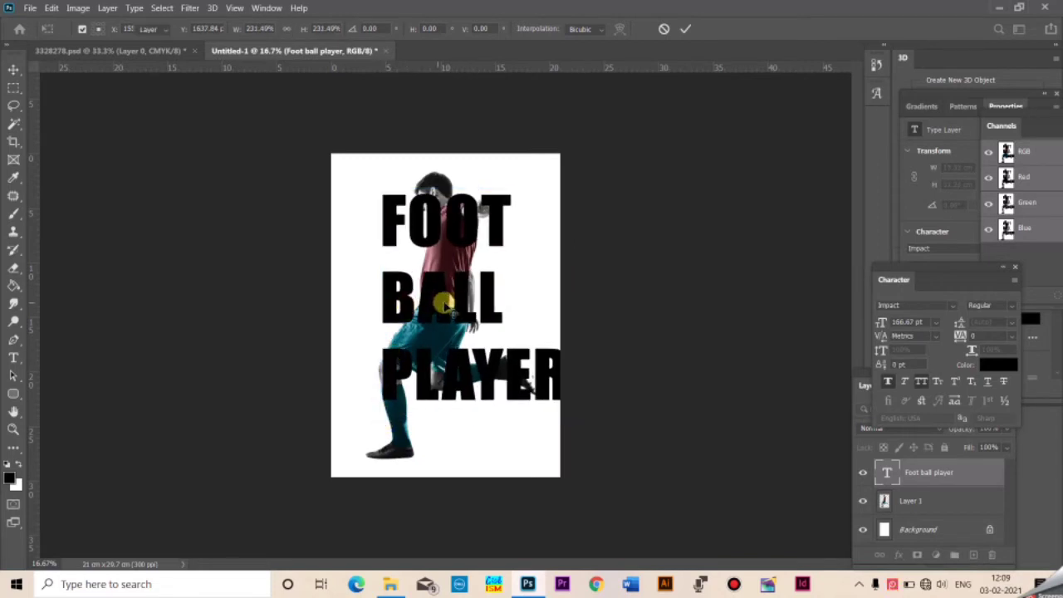
{"action": "left_click_drag", "start_coordinate": [446, 303], "coordinate": [421, 308]}
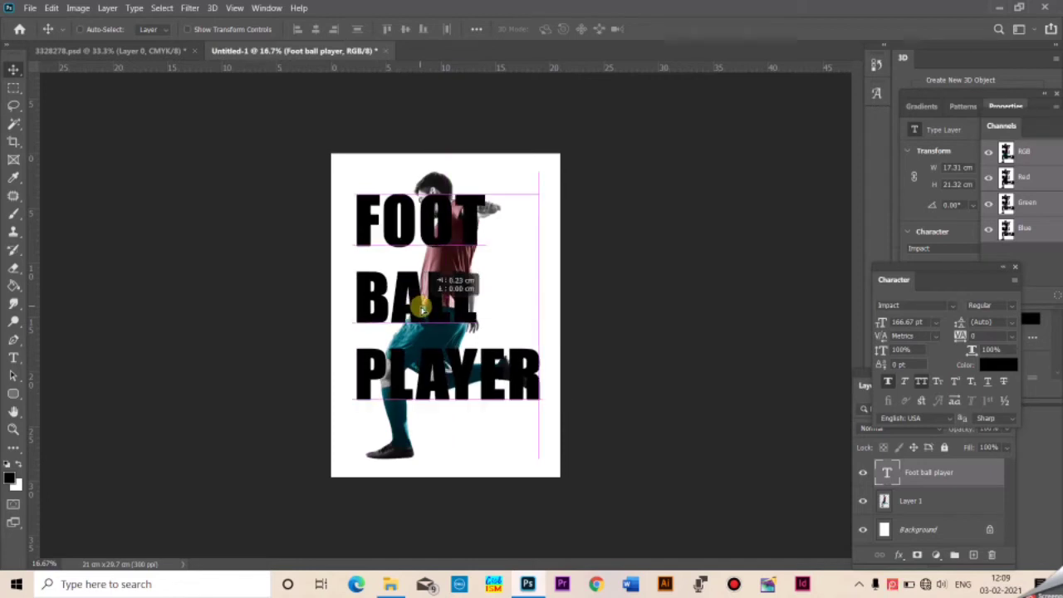
{"action": "left_click_drag", "start_coordinate": [421, 309], "coordinate": [423, 309]}
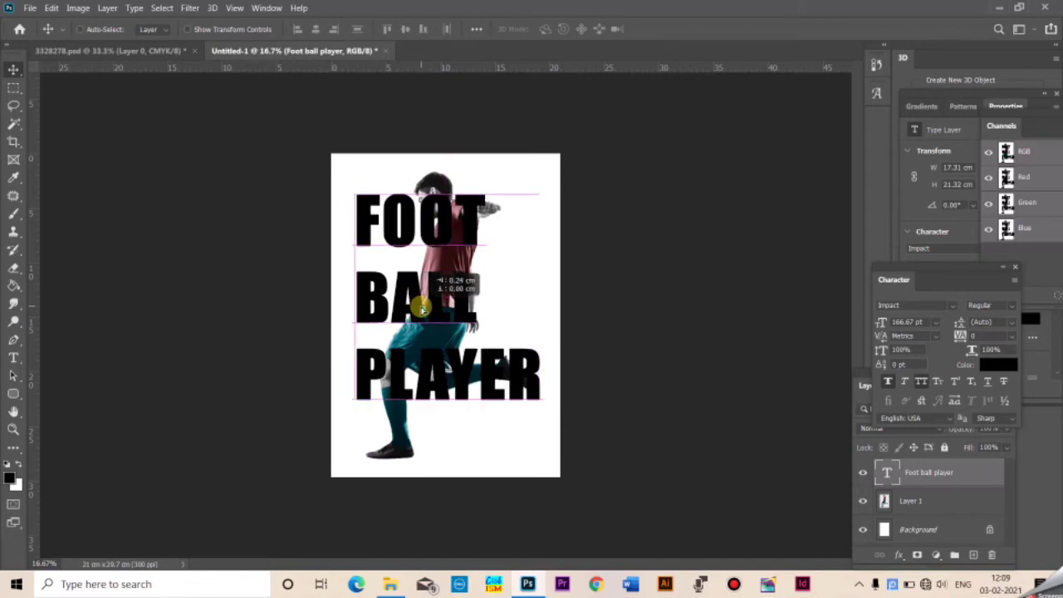
{"action": "left_click", "coordinate": [13, 357]}
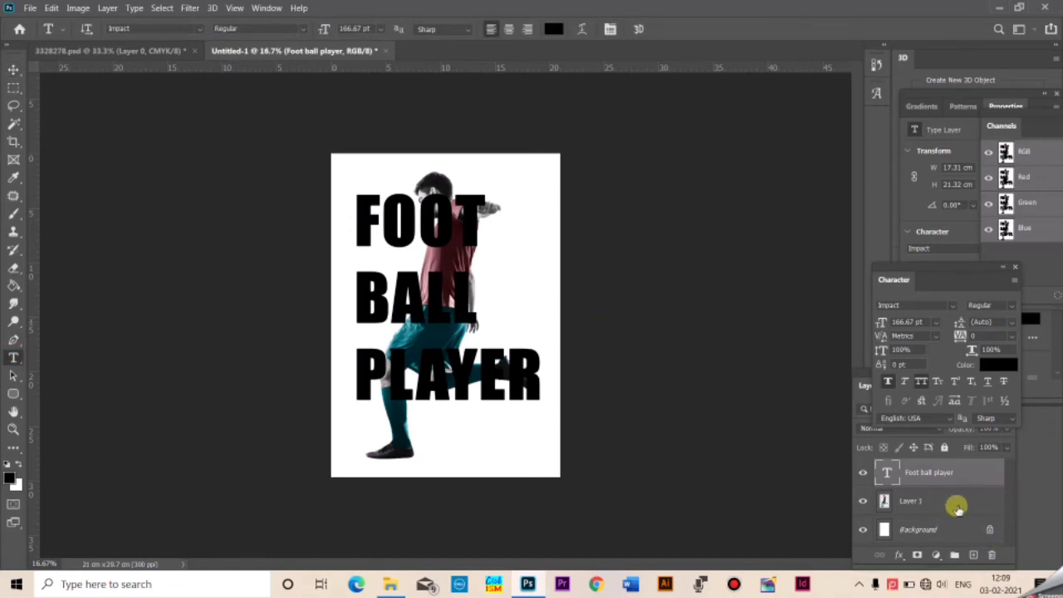
- Move Layer 1 above the text layer and enlarge the word FOOT to about 212 pt
{"action": "left_click_drag", "start_coordinate": [955, 502], "coordinate": [951, 472]}
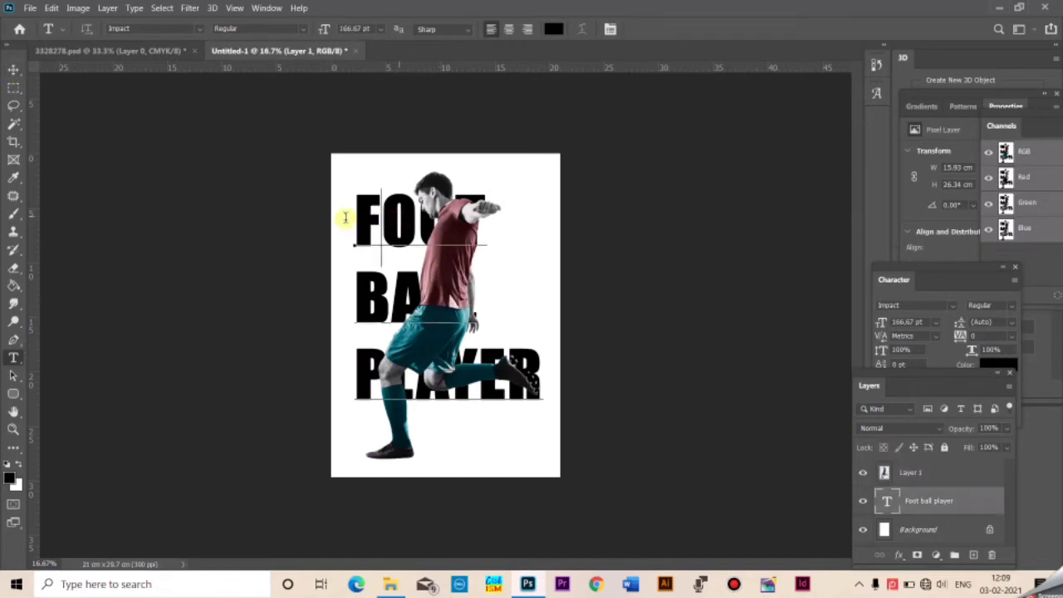
{"action": "left_click_drag", "start_coordinate": [356, 209], "coordinate": [513, 220]}
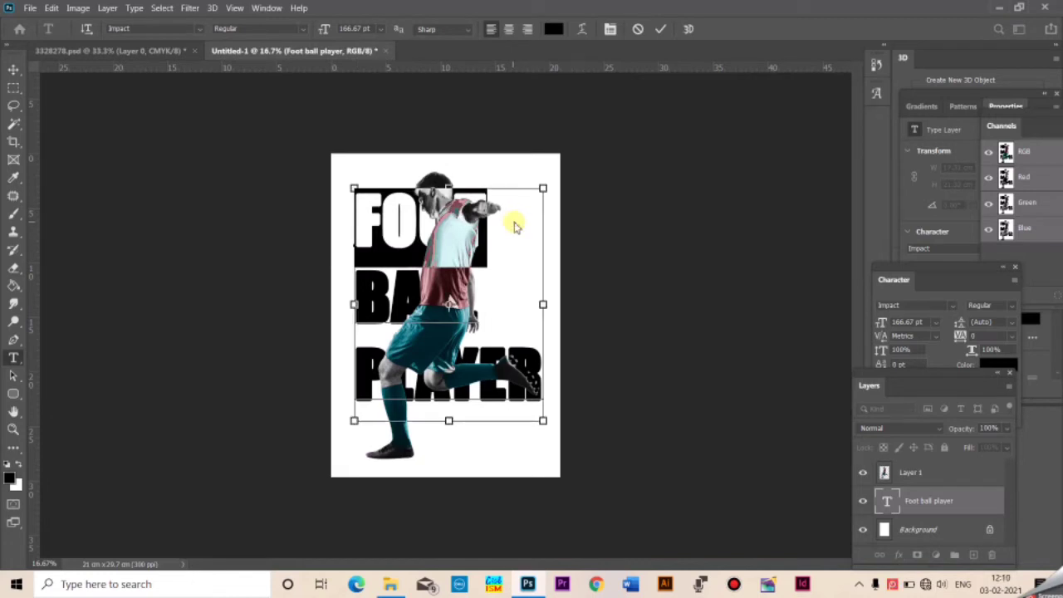
{"action": "key", "text": "ctrl+shift+period"}
{"action": "key", "text": "ctrl+shift+period"}
{"action": "key", "text": "ctrl+shift+period"}
{"action": "key", "text": "ctrl+shift+period"}
{"action": "key", "text": "ctrl+shift+period"}
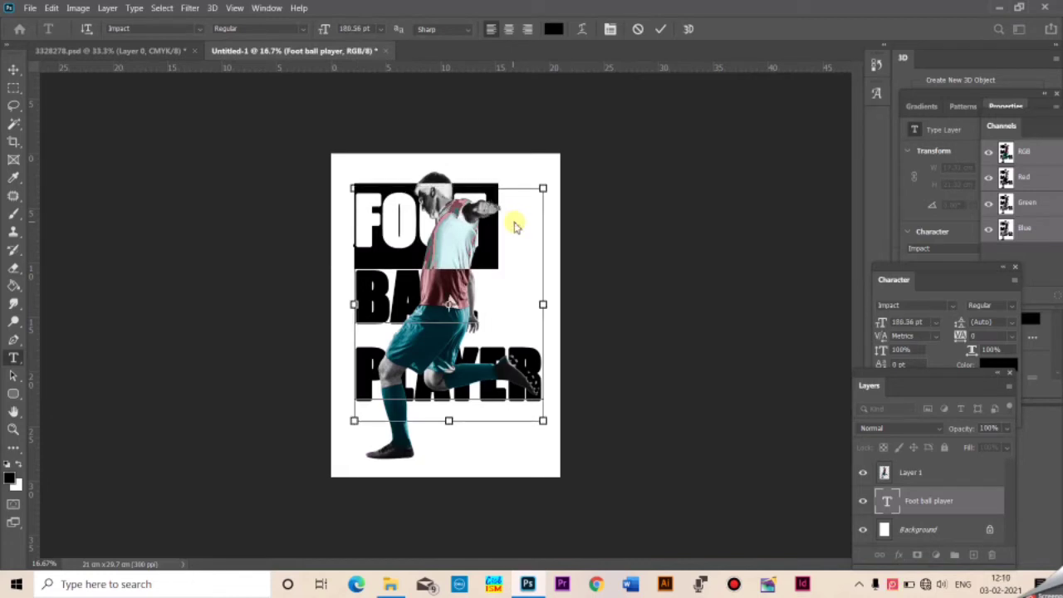
{"action": "key", "text": "ctrl+shift+period"}
{"action": "key", "text": "ctrl+shift+period"}
{"action": "key", "text": "ctrl+shift+period"}
{"action": "key", "text": "ctrl+shift+period"}
{"action": "key", "text": "ctrl+shift+period"}
{"action": "key", "text": "ctrl+shift+period"}
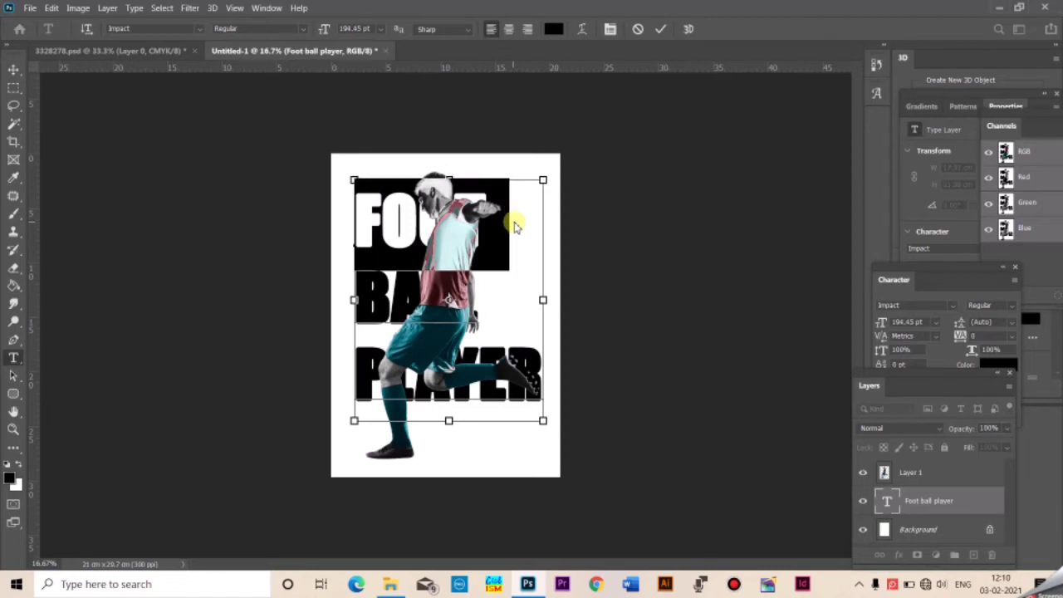
{"action": "key", "text": "ctrl+shift+period"}
{"action": "key", "text": "ctrl+shift+period"}
{"action": "key", "text": "ctrl+shift+period"}
{"action": "key", "text": "ctrl+shift+period"}
{"action": "key", "text": "ctrl+shift+period"}
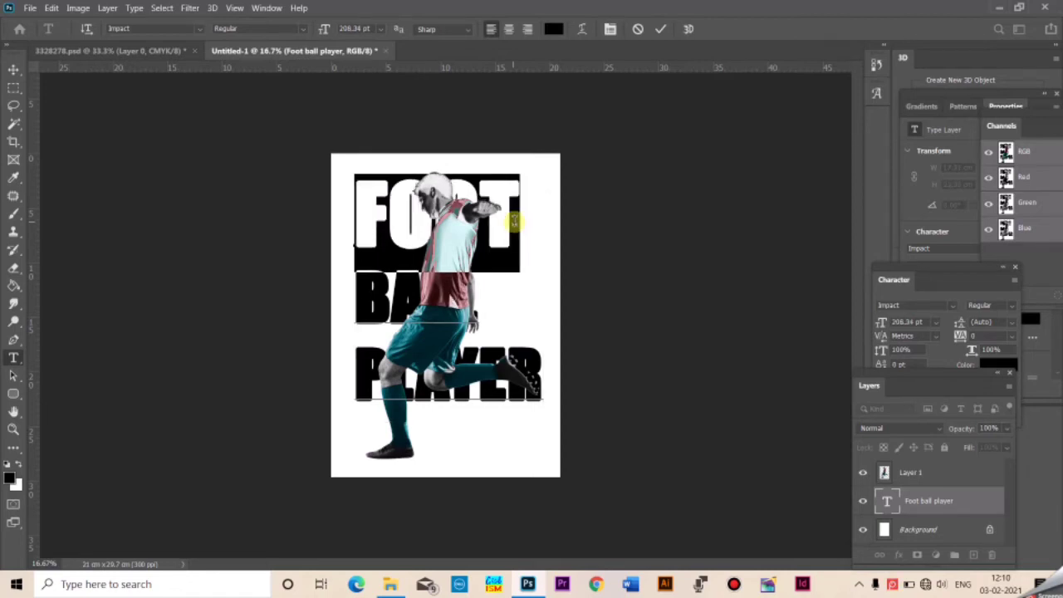
{"action": "key", "text": "ctrl+shift+period"}
- Bring the FOOT line to 215.28 pt and commit the text
{"action": "key", "text": "ctrl+shift+period"}
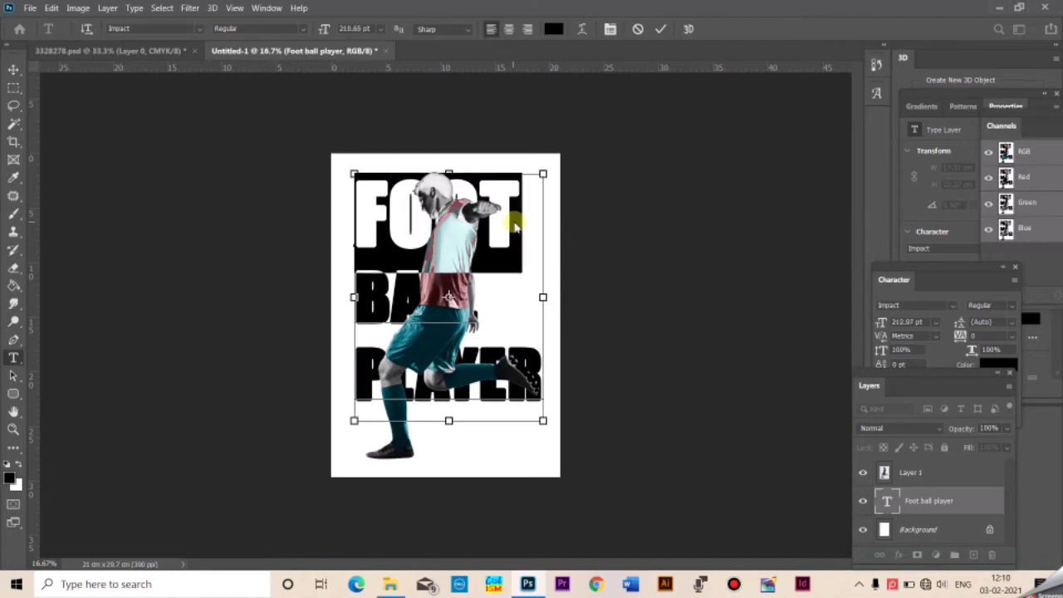
{"action": "key", "text": "ctrl+shift+period"}
{"action": "left_click", "coordinate": [482, 218]}
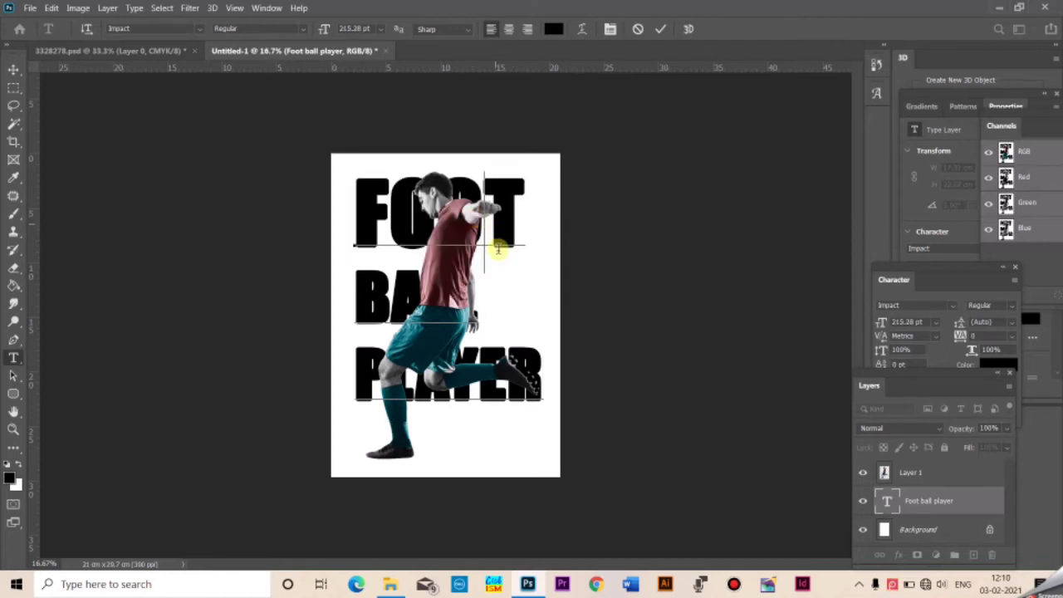
{"action": "left_click", "coordinate": [11, 71]}
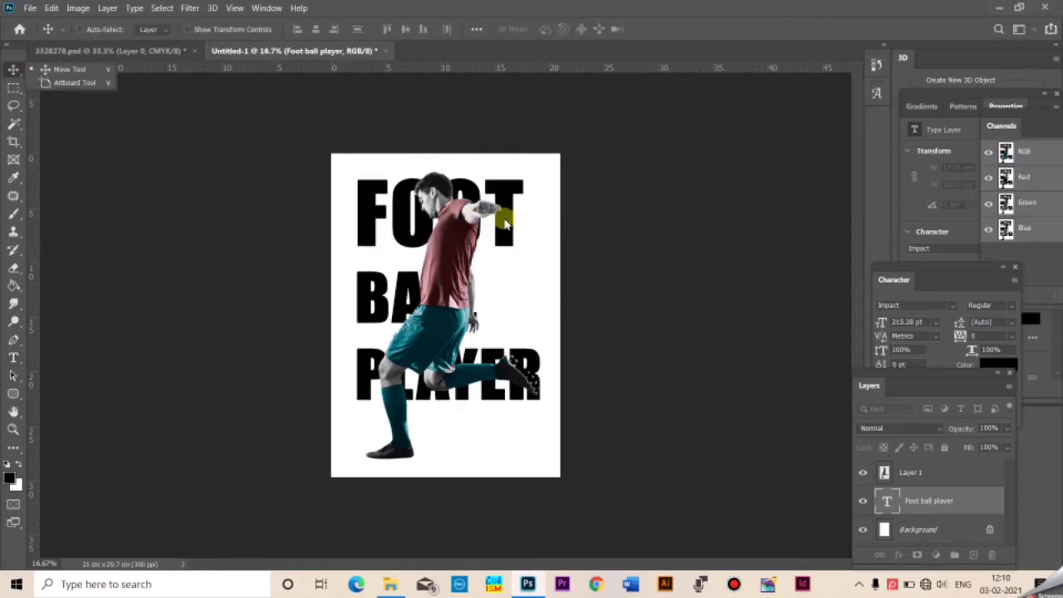
- Move the footballer image down slightly and shift the lettering a little right
{"action": "right_click", "coordinate": [451, 252]}
{"action": "left_click", "coordinate": [465, 255]}
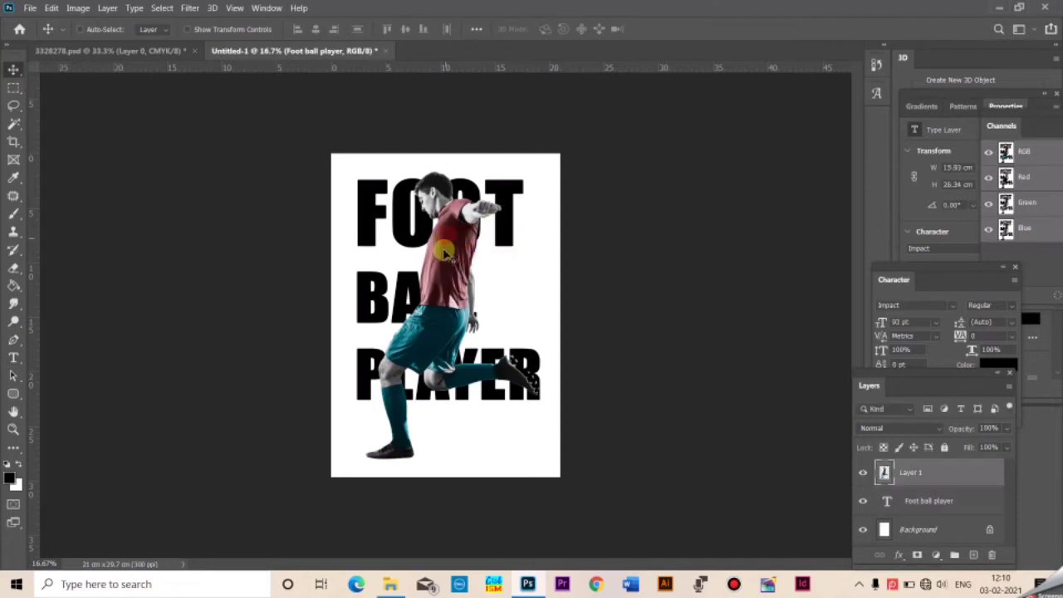
{"action": "left_click_drag", "start_coordinate": [440, 239], "coordinate": [444, 266]}
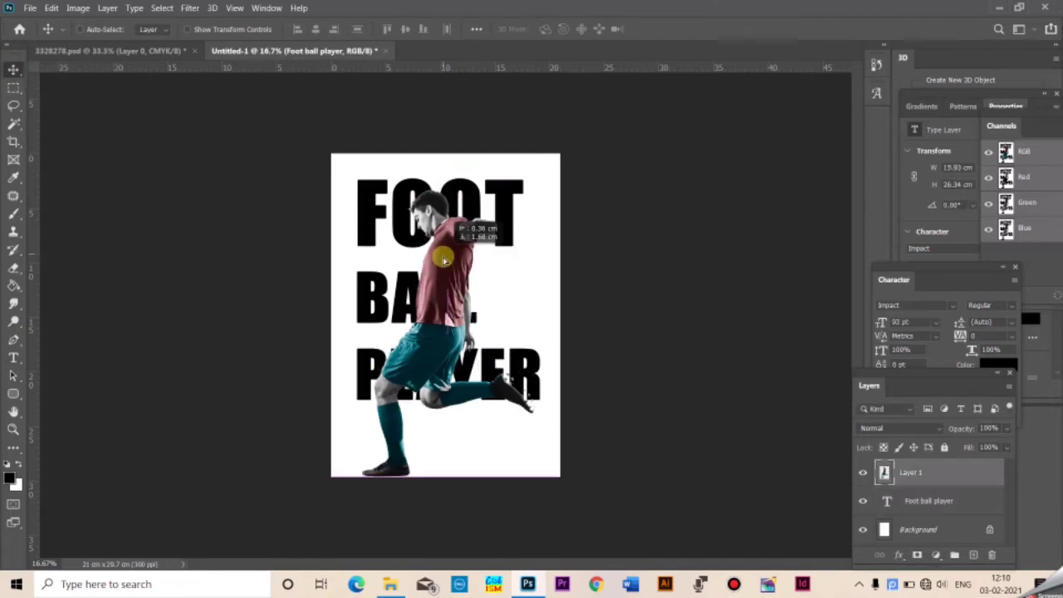
{"action": "right_click", "coordinate": [465, 202]}
{"action": "left_click", "coordinate": [490, 206]}
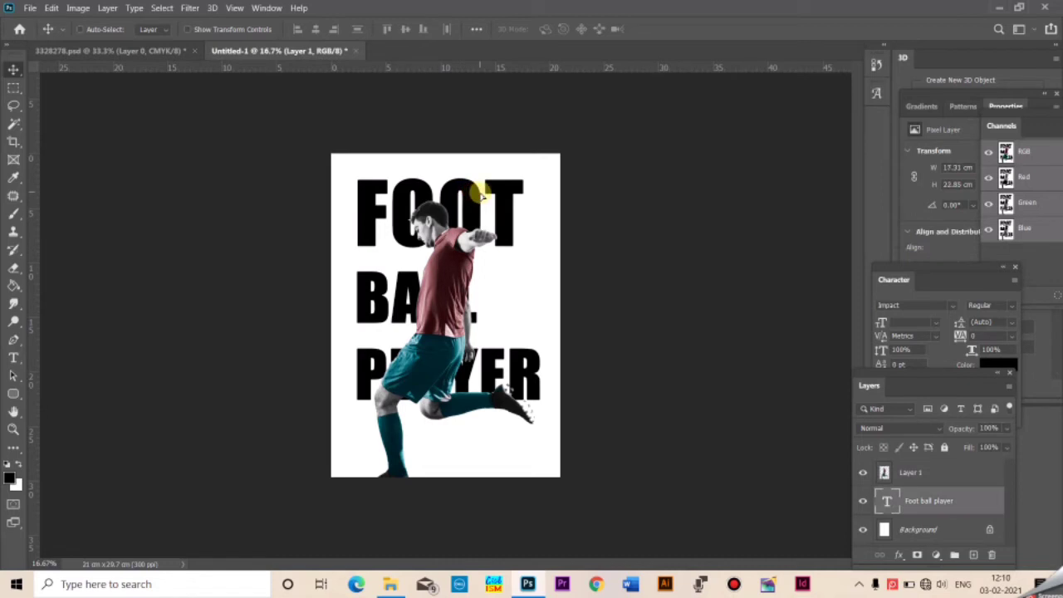
{"action": "left_click_drag", "start_coordinate": [480, 196], "coordinate": [480, 195]}
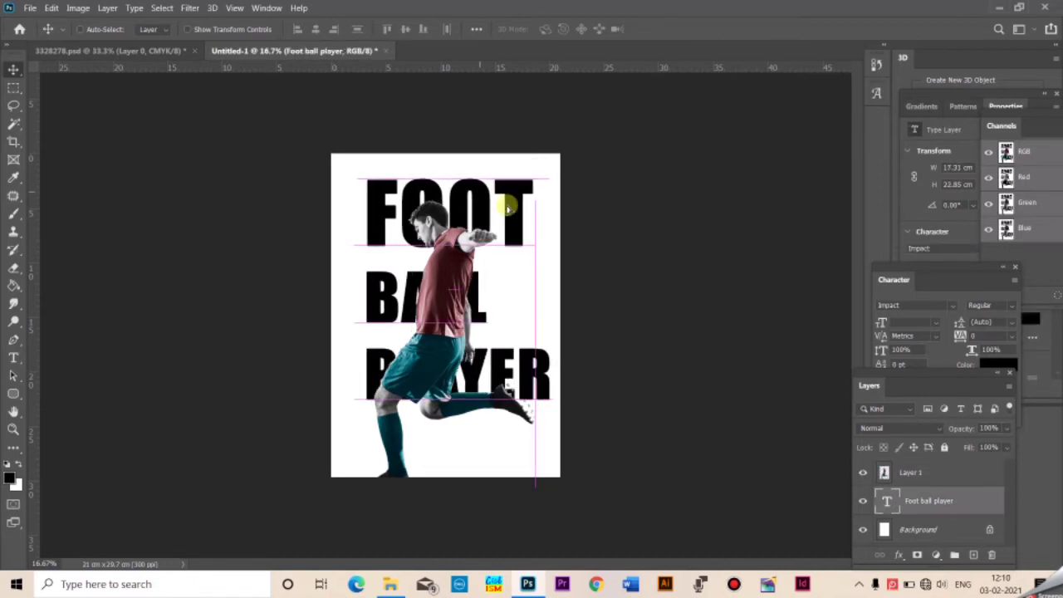
- Select the BALL line and step its size up with Ctrl+Shift+>
{"action": "left_click", "coordinate": [12, 358]}
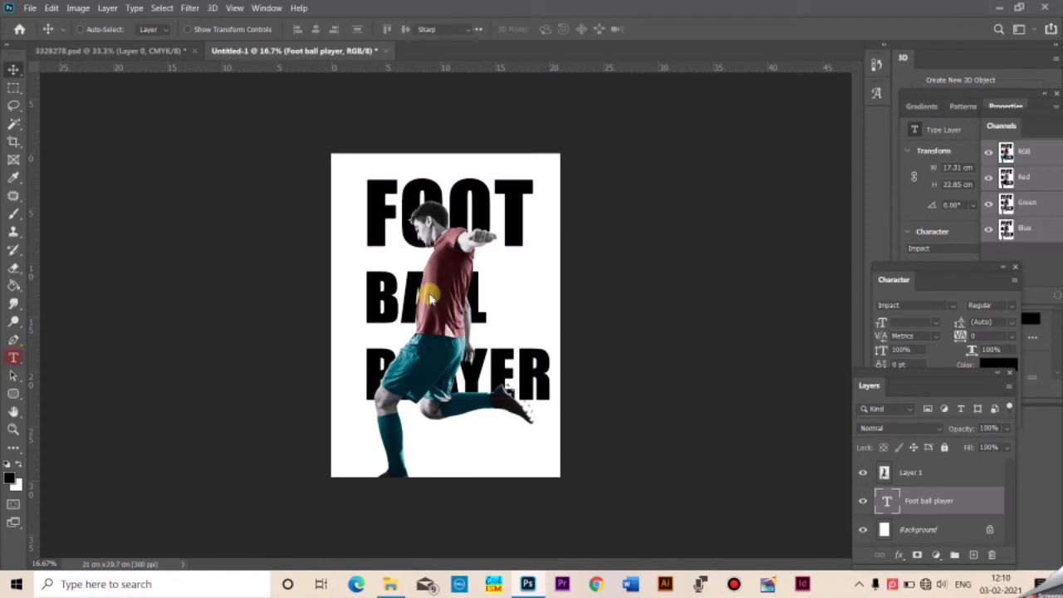
{"action": "left_click_drag", "start_coordinate": [489, 318], "coordinate": [615, 368]}
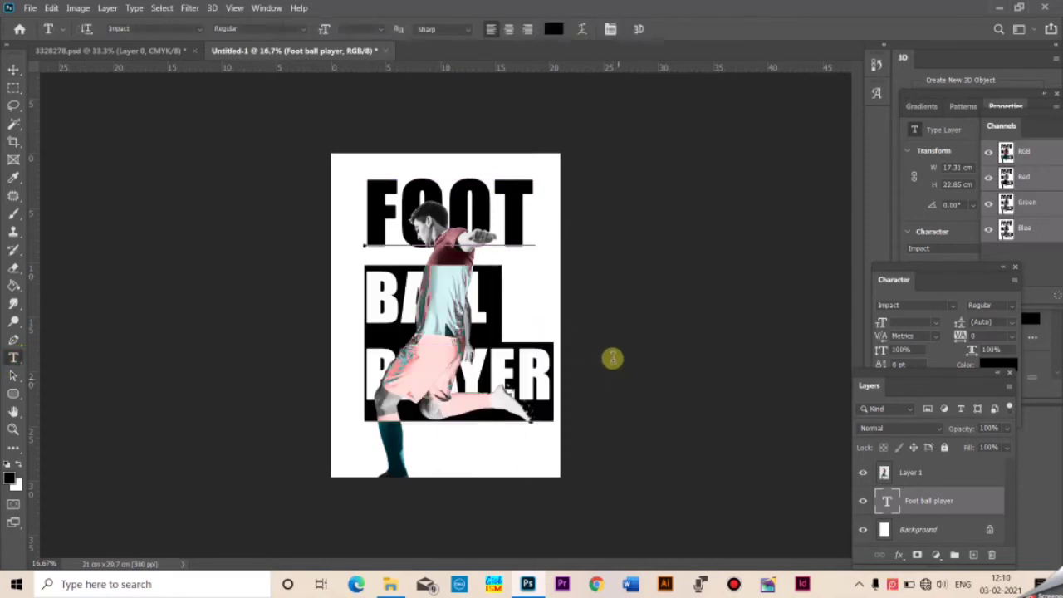
{"action": "left_click_drag", "start_coordinate": [619, 383], "coordinate": [582, 300]}
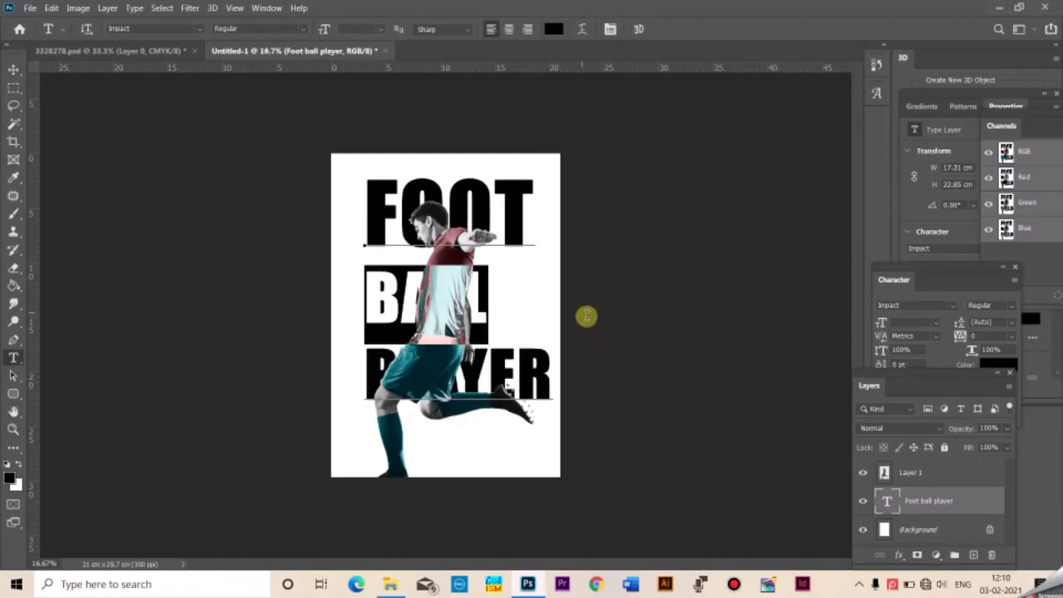
{"action": "left_click", "coordinate": [490, 315]}
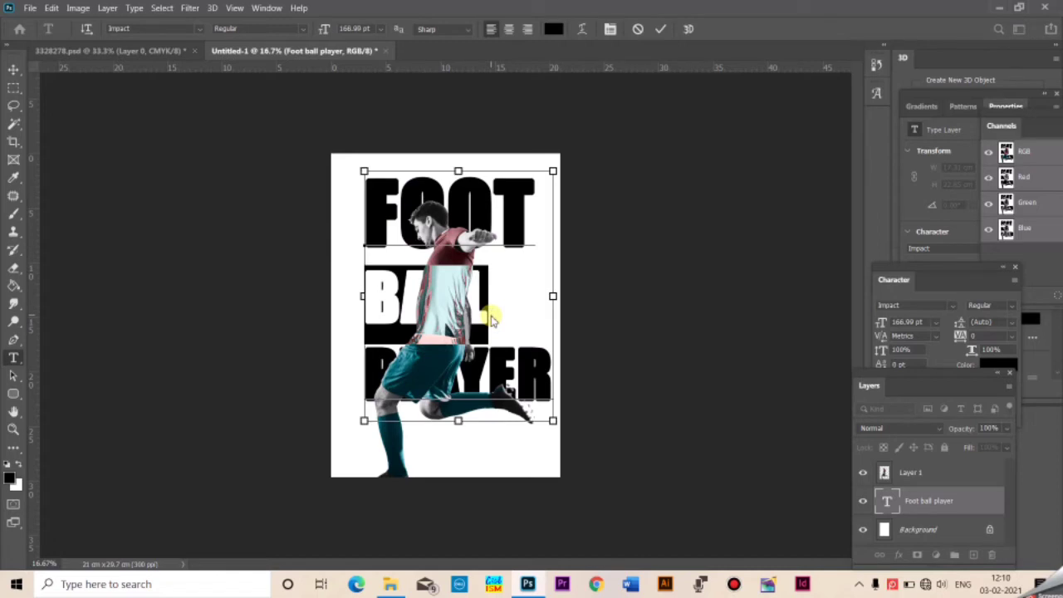
{"action": "key", "text": "ctrl+shift+period"}
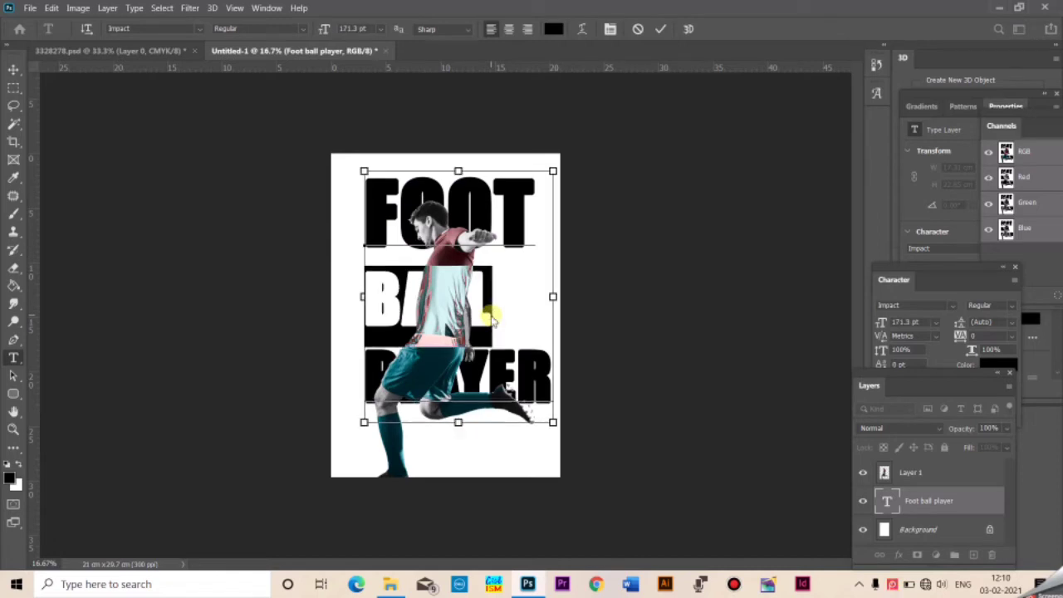
{"action": "key", "text": "ctrl+shift+period"}
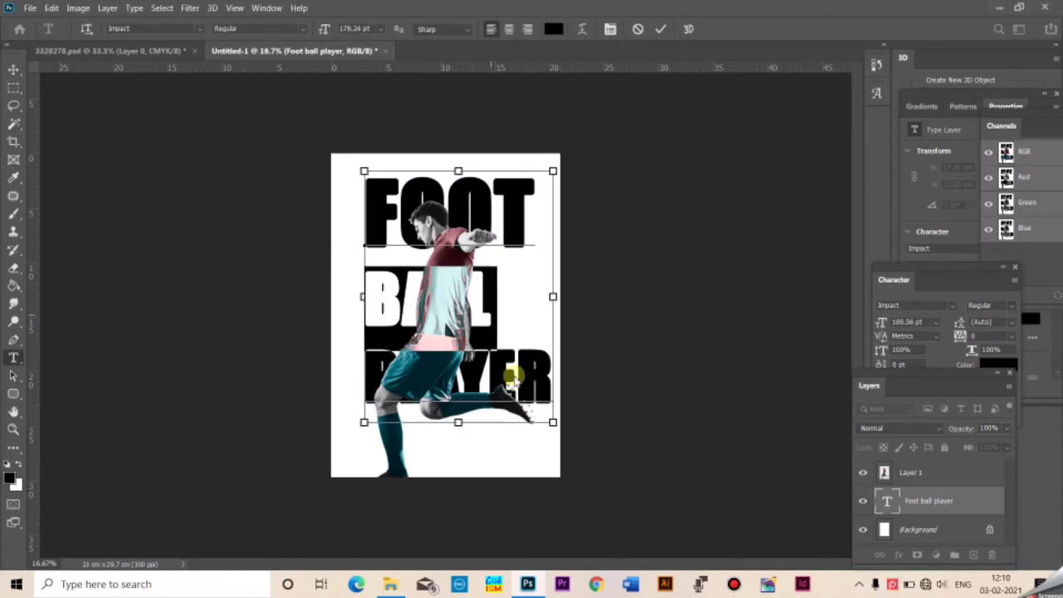
{"action": "key", "text": "ctrl+shift+period"}
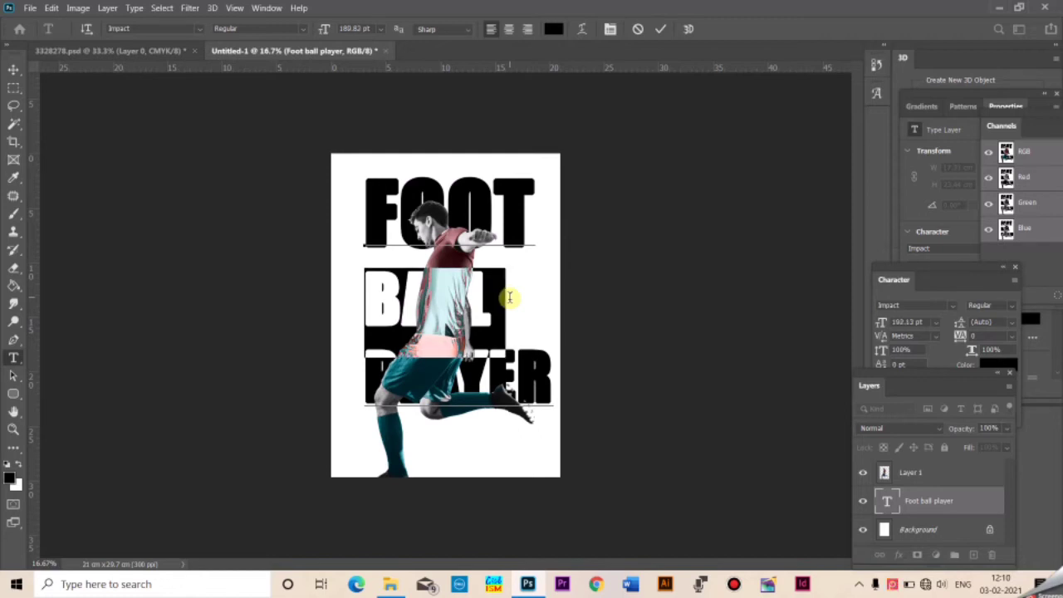
- Reselect the BALL line and set its font size to 250 pt
{"action": "left_click", "coordinate": [509, 300]}
{"action": "left_click", "coordinate": [508, 304]}
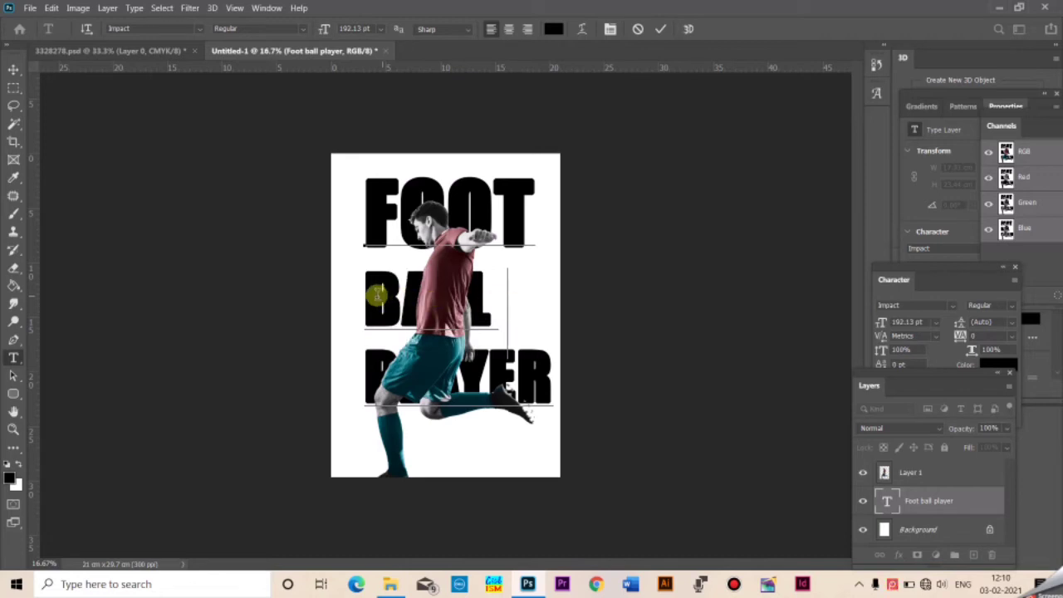
{"action": "left_click_drag", "start_coordinate": [507, 304], "coordinate": [365, 296]}
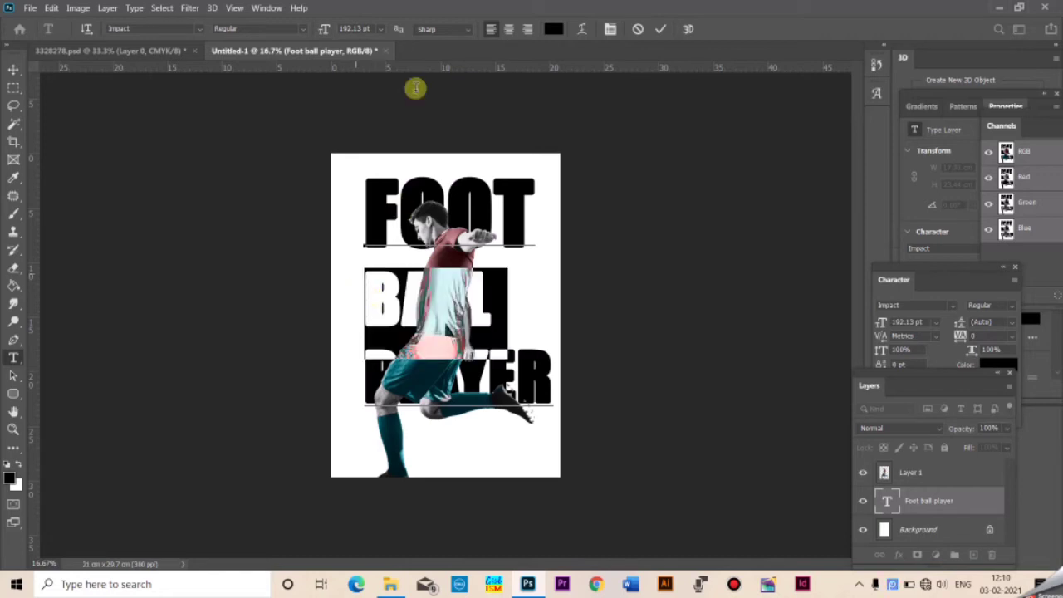
{"action": "left_click", "coordinate": [380, 28]}
{"action": "left_click", "coordinate": [360, 42]}
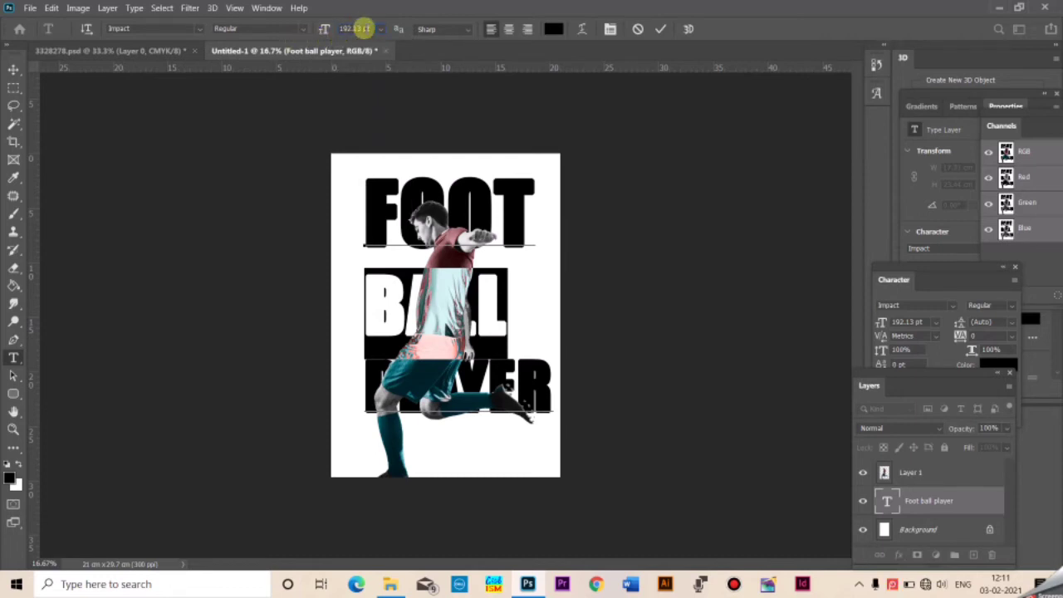
{"action": "left_click", "coordinate": [365, 29]}
{"action": "type", "text": "250"}
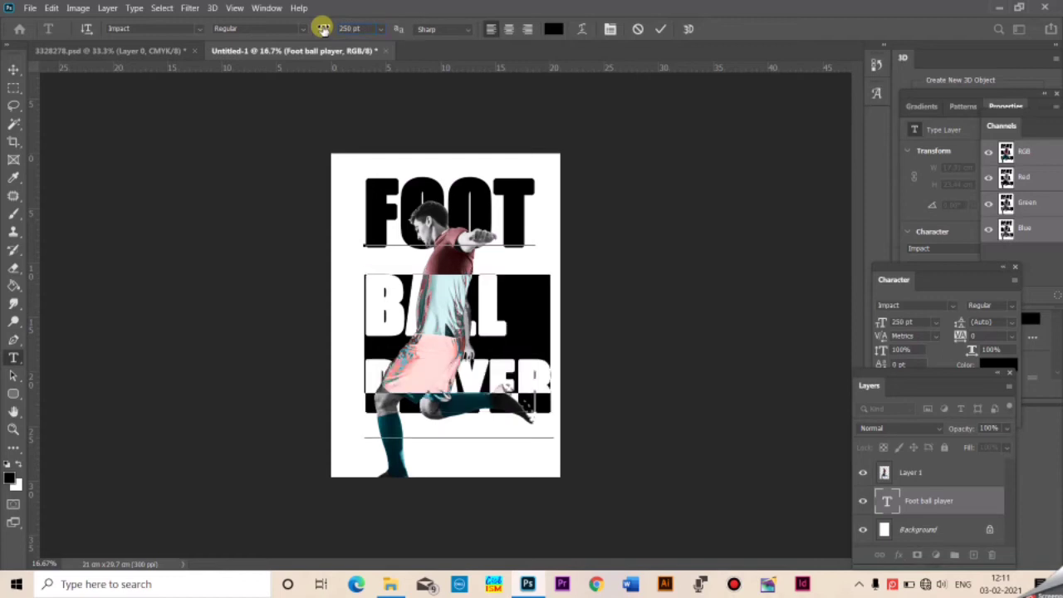
{"action": "left_click", "coordinate": [432, 311]}
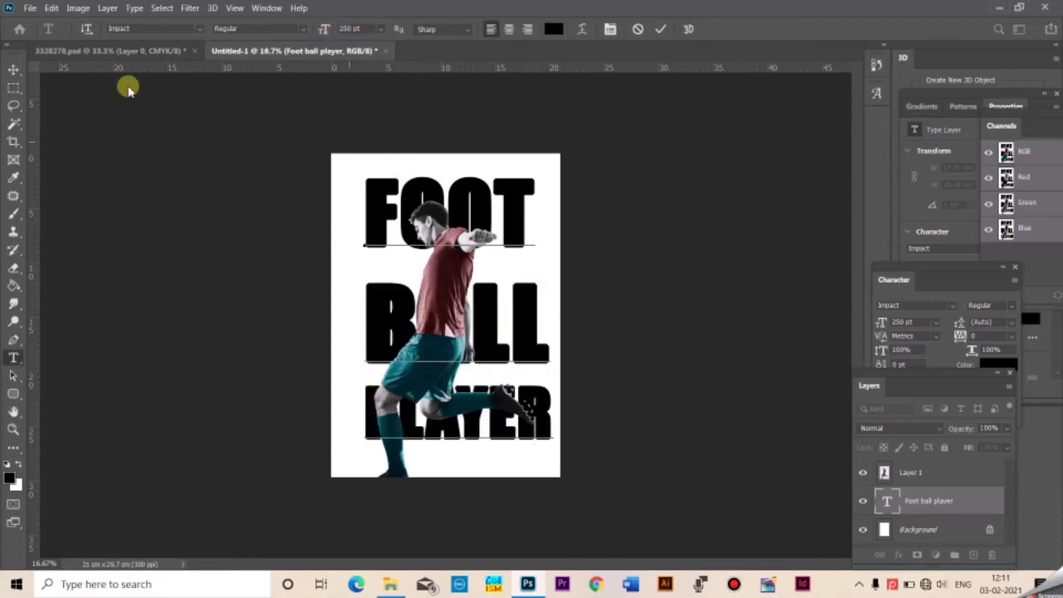
{"action": "mouse_move", "coordinate": [542, 314]}
{"action": "left_mouse_down"}
{"action": "mouse_move", "coordinate": [363, 281]}
{"action": "mouse_move", "coordinate": [346, 200]}
{"action": "left_mouse_up"}
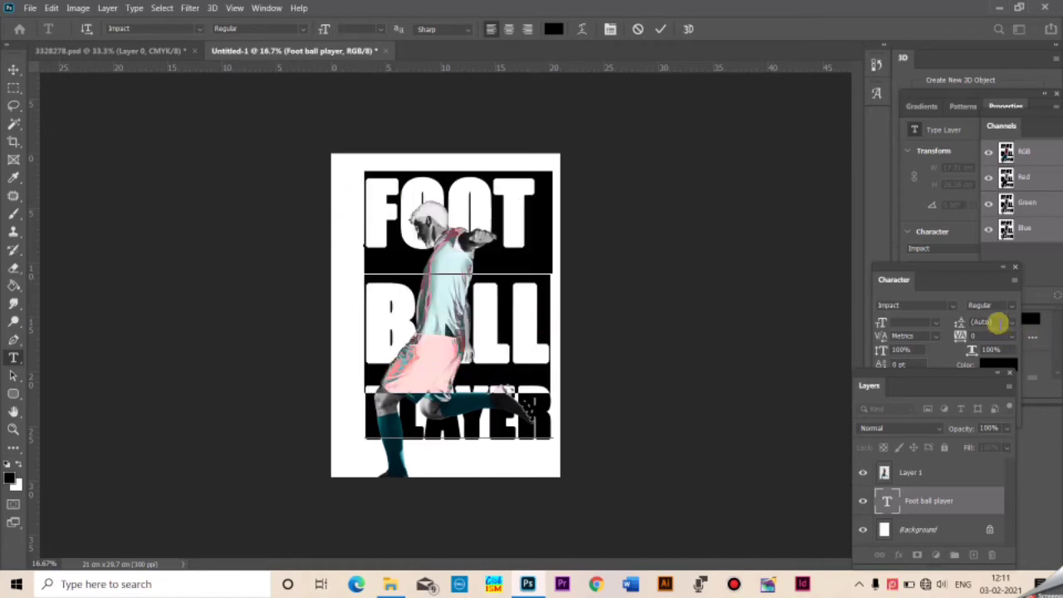
- Raise the headline leading through 180, 200 and 220 to 240 pt
{"action": "left_click", "coordinate": [998, 323]}
{"action": "type", "text": "180"}
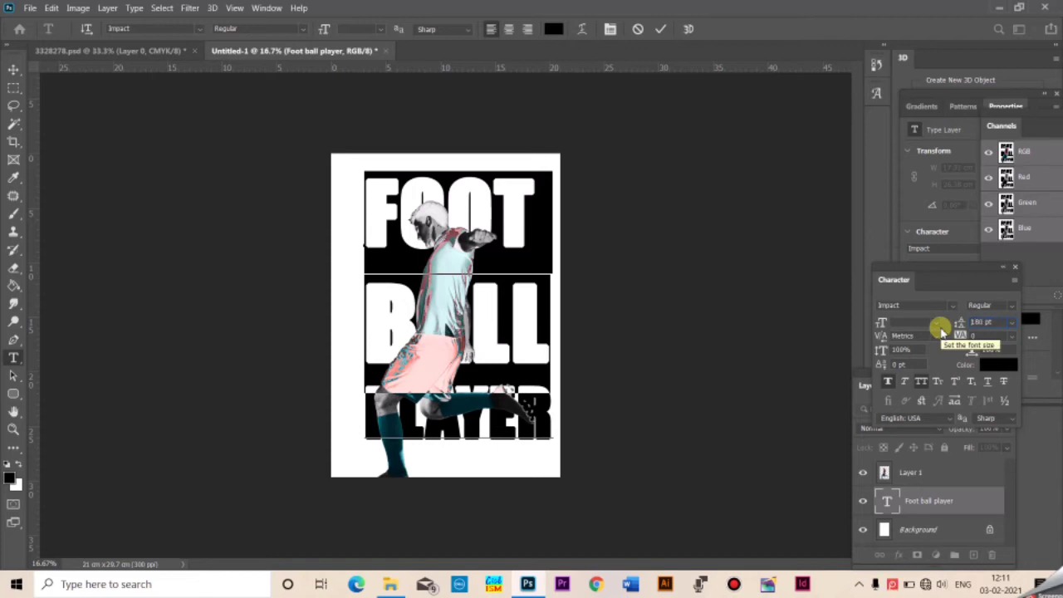
{"action": "key", "text": "Return"}
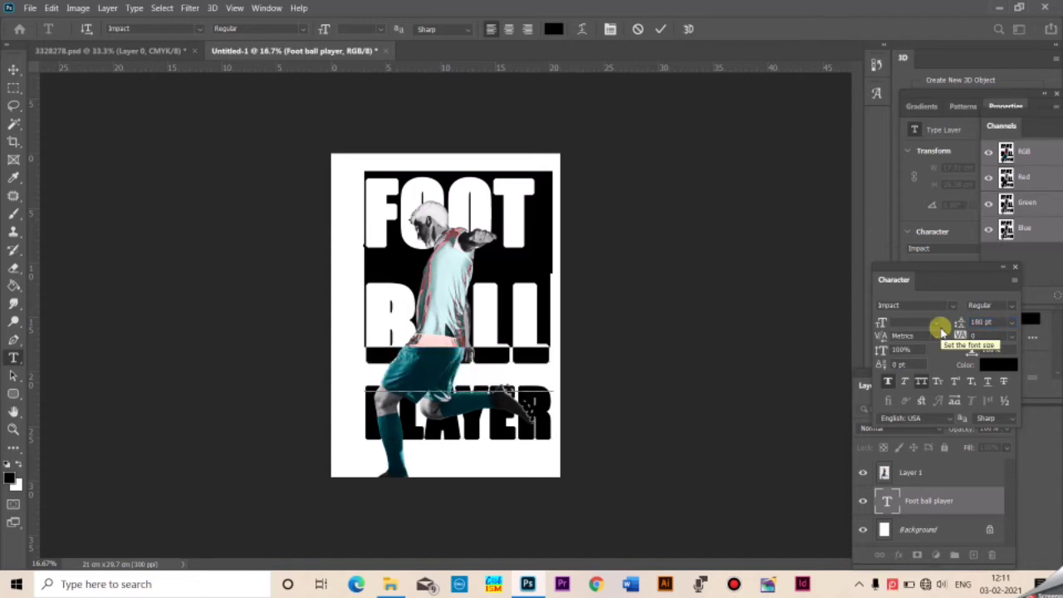
{"action": "left_click", "coordinate": [1001, 323]}
{"action": "type", "text": "200"}
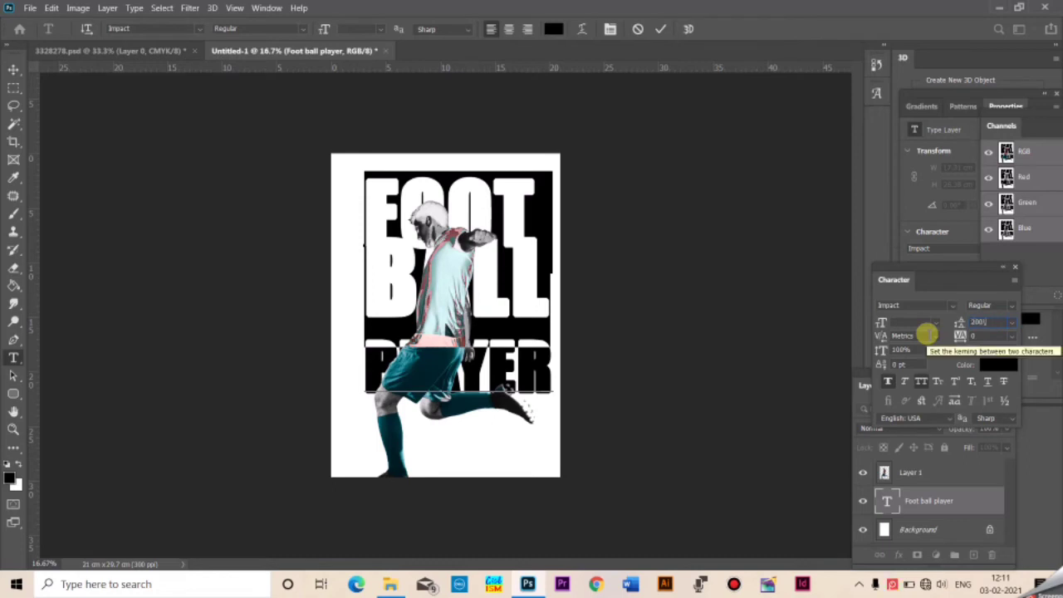
{"action": "key", "text": "Return"}
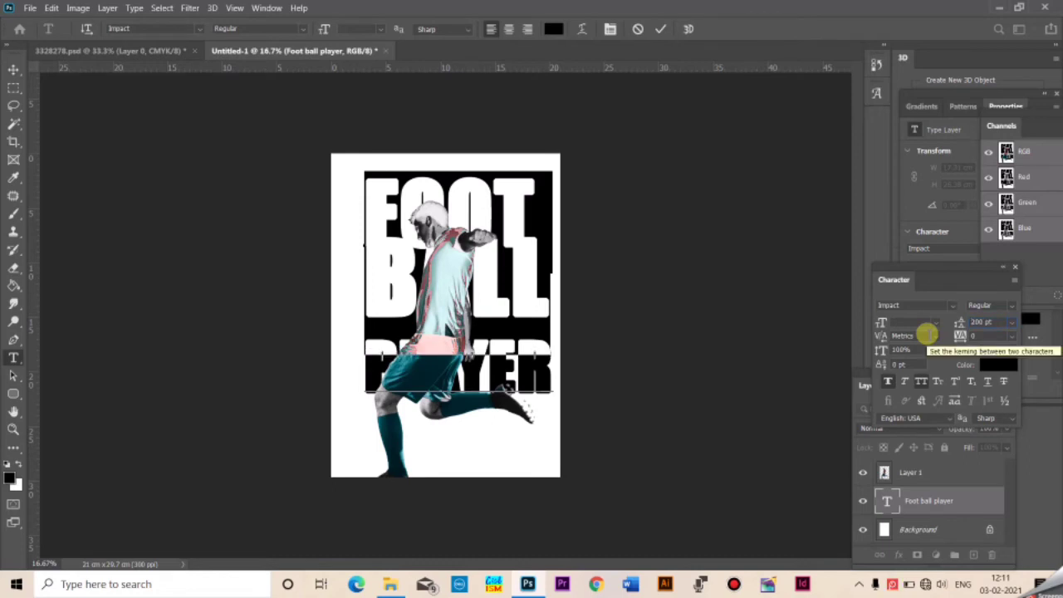
{"action": "left_click", "coordinate": [1003, 322]}
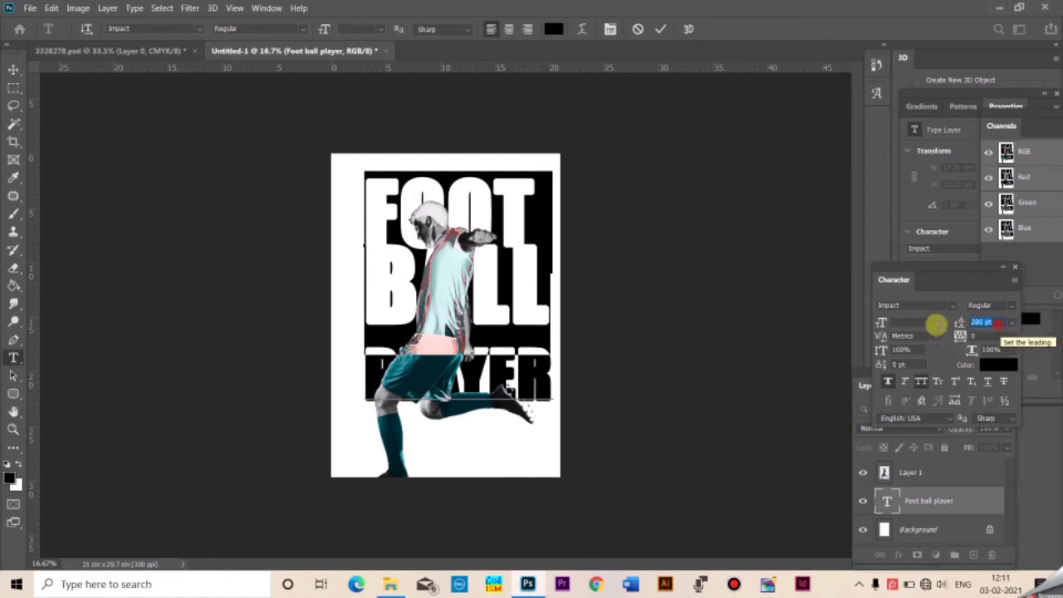
{"action": "type", "text": "220"}
{"action": "key", "text": "Return"}
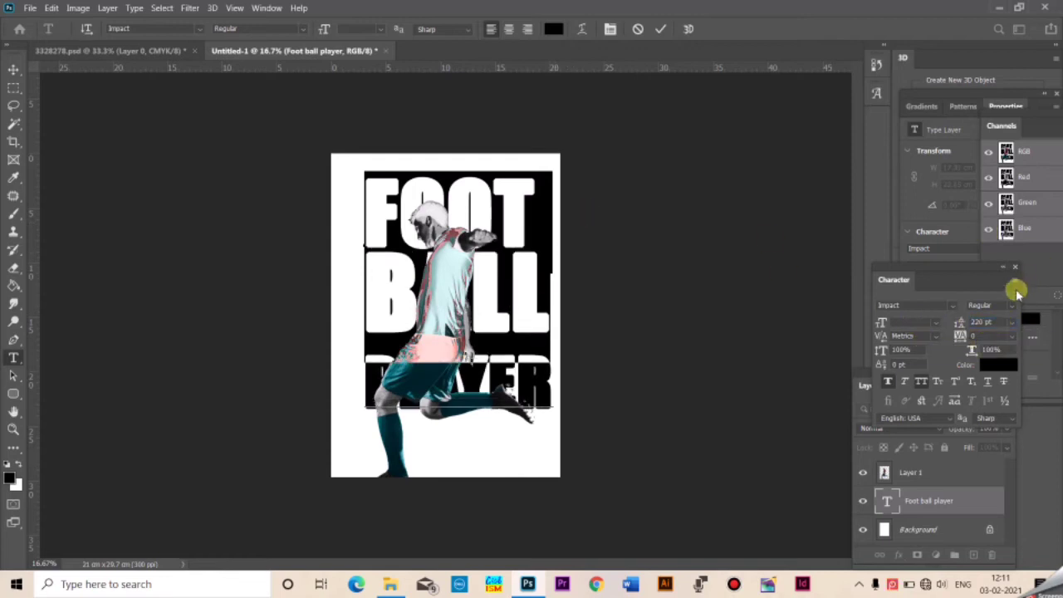
{"action": "left_click", "coordinate": [997, 322]}
{"action": "key", "text": "Return"}
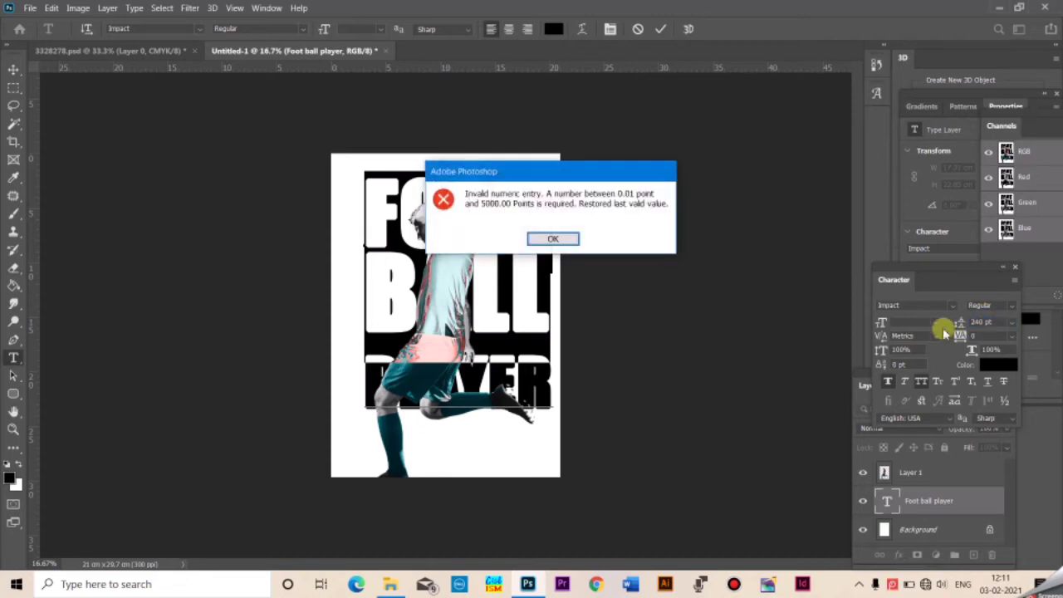
{"action": "key", "text": "Return"}
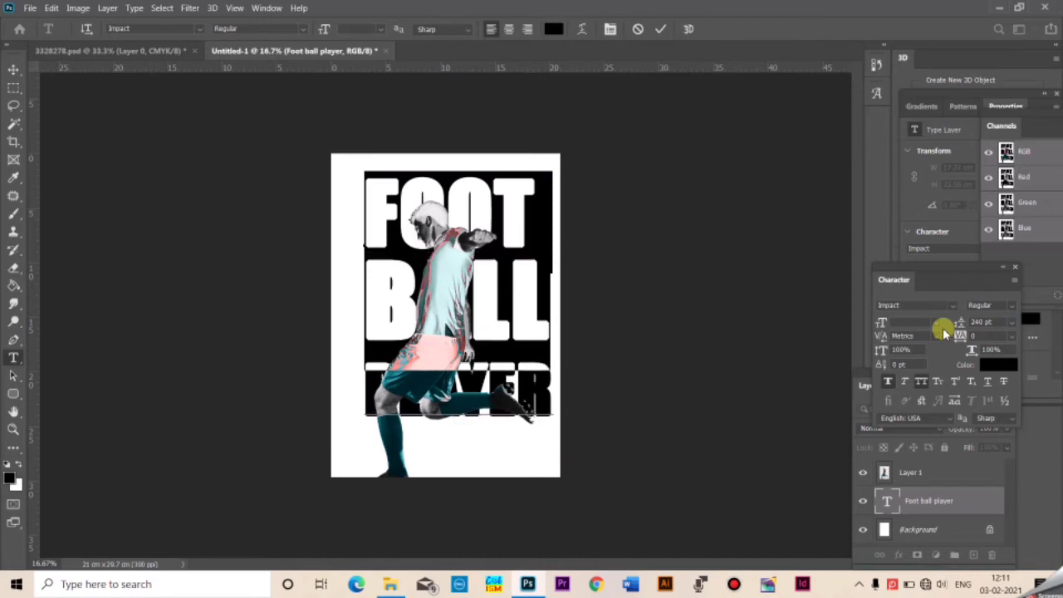
- Tighten the BALL line's letter tracking to -20
{"action": "left_click", "coordinate": [526, 286]}
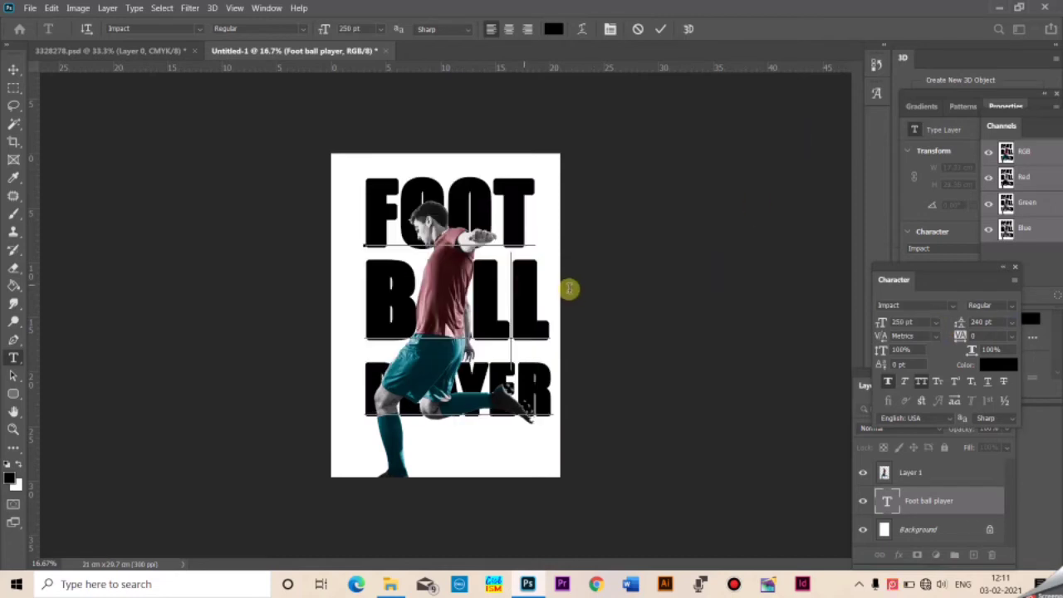
{"action": "left_click_drag", "start_coordinate": [541, 289], "coordinate": [363, 284]}
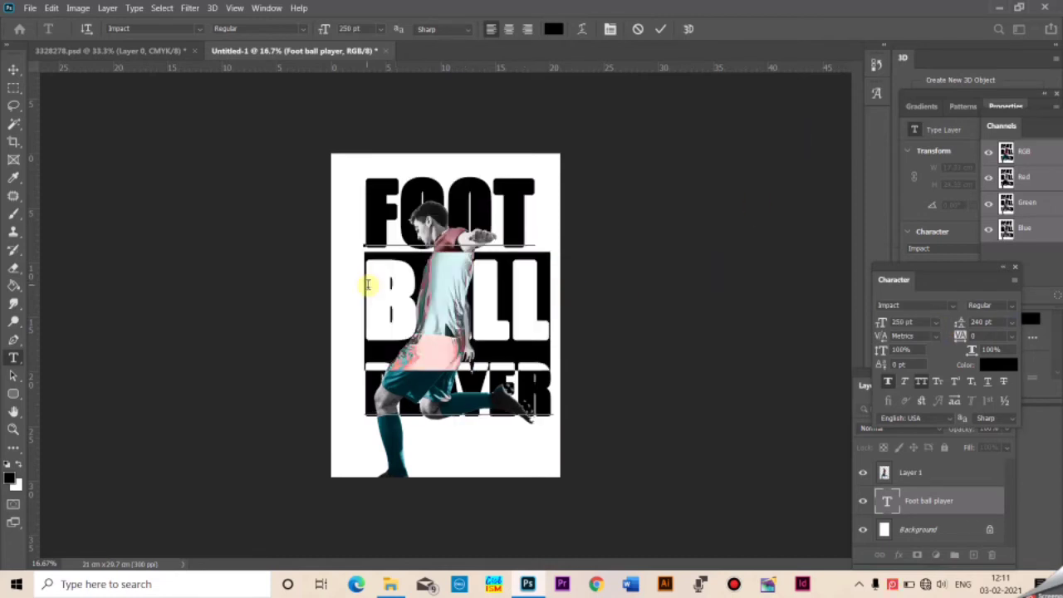
{"action": "key", "text": "alt+Left"}
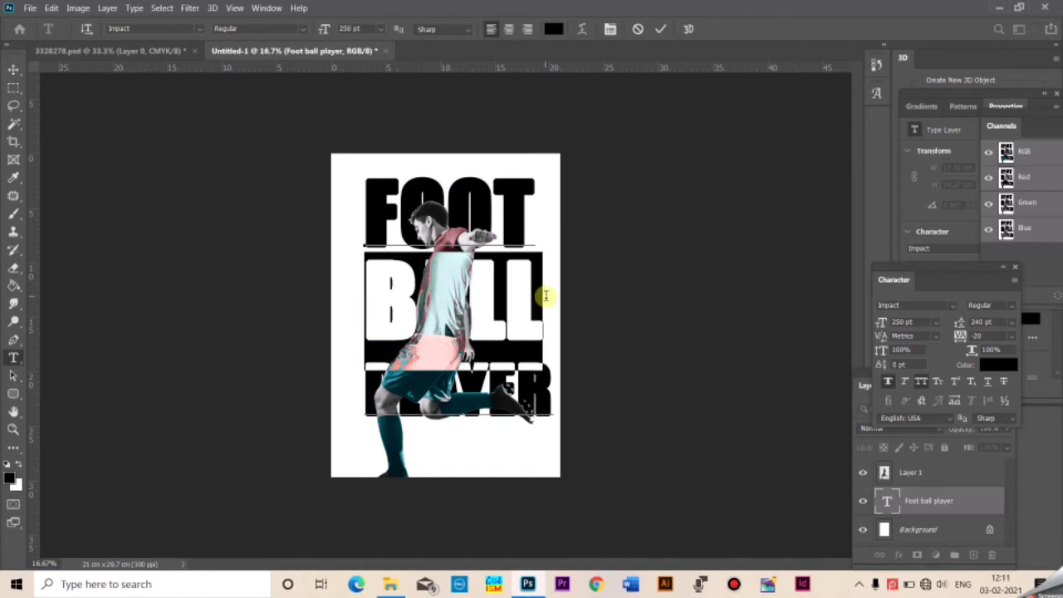
{"action": "left_click", "coordinate": [510, 296]}
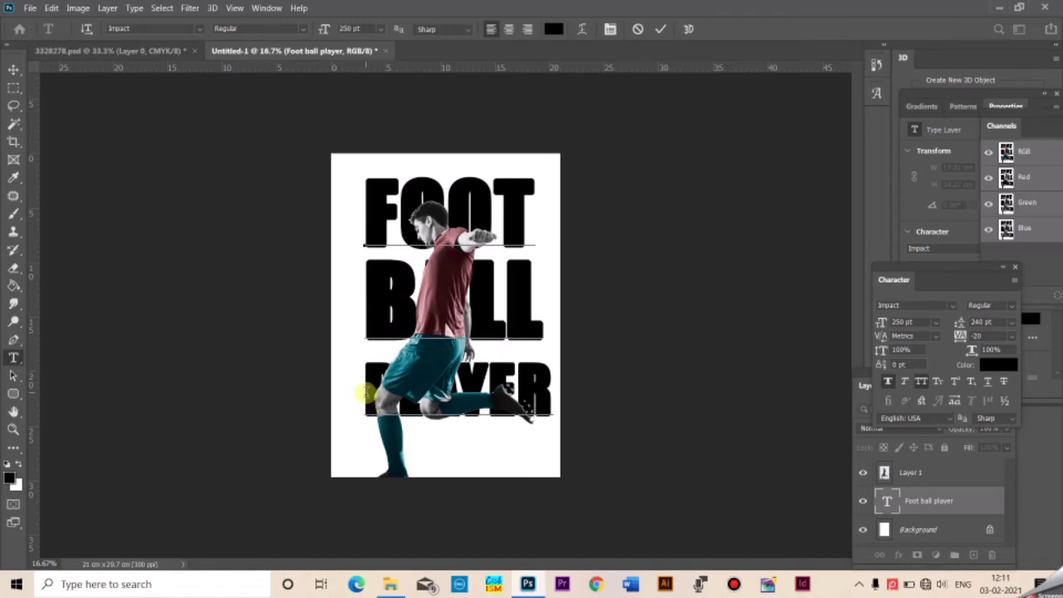
{"action": "left_click_drag", "start_coordinate": [364, 392], "coordinate": [556, 390]}
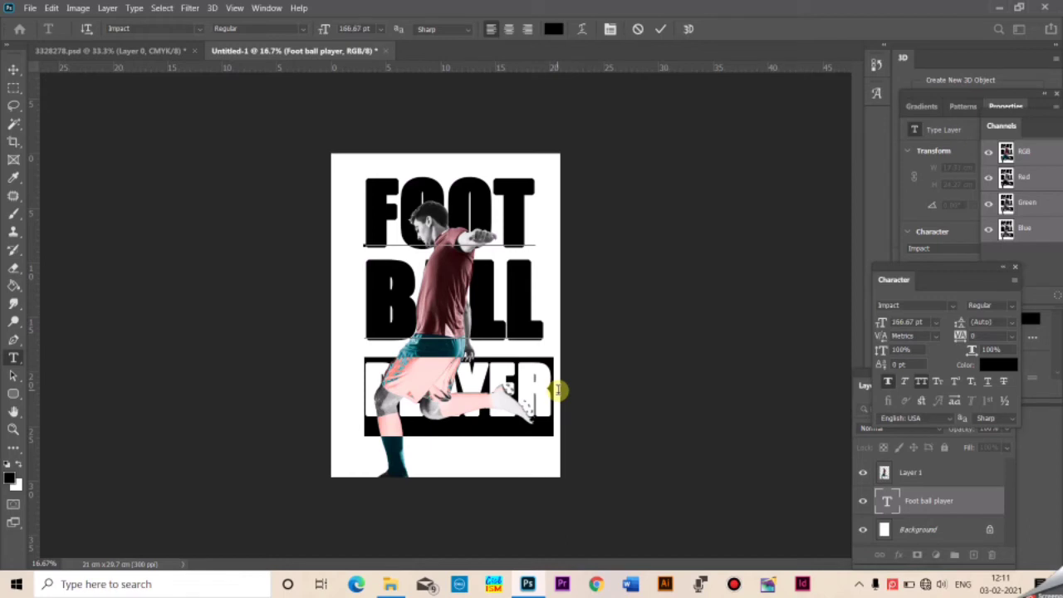
- Delete the extra PLAYER line and move the FOOT BALL text down about 1.38 cm
{"action": "key", "text": "BackSpace"}
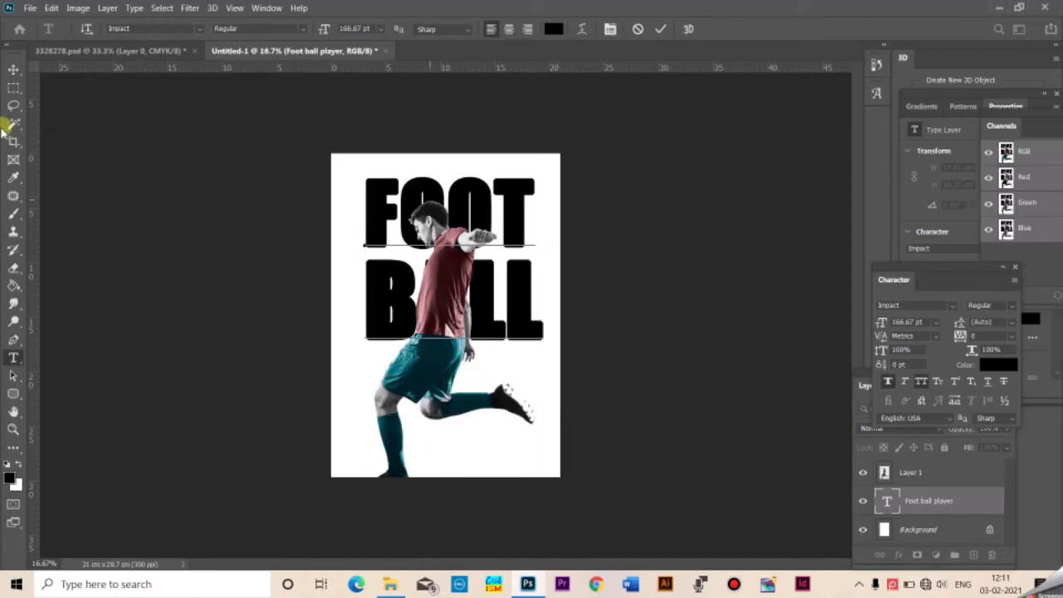
{"action": "left_click", "coordinate": [14, 69]}
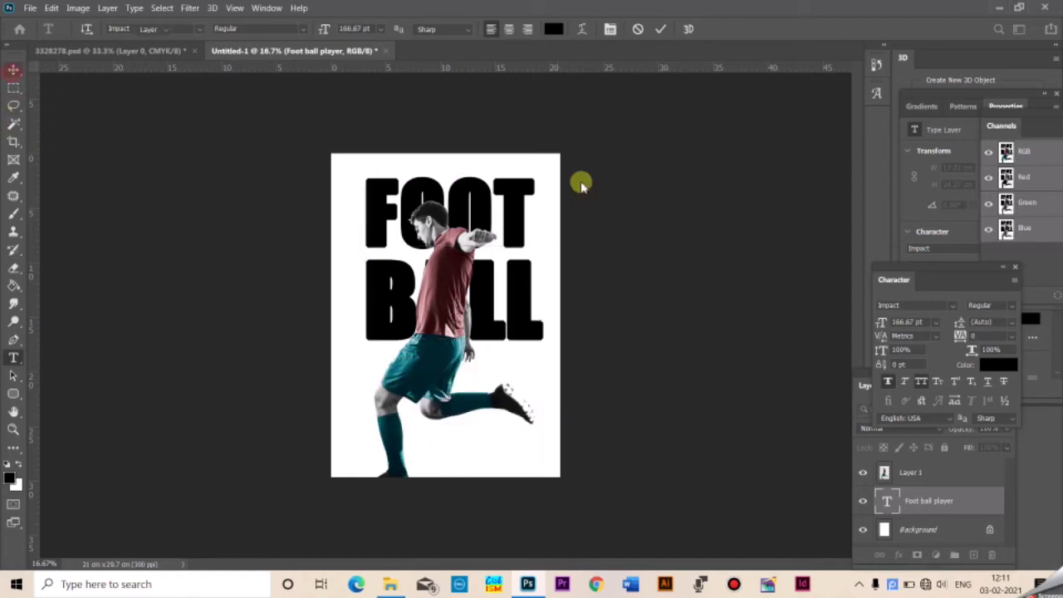
{"action": "right_click", "coordinate": [518, 280]}
{"action": "left_click", "coordinate": [527, 283]}
{"action": "left_click_drag", "start_coordinate": [518, 279], "coordinate": [510, 297]}
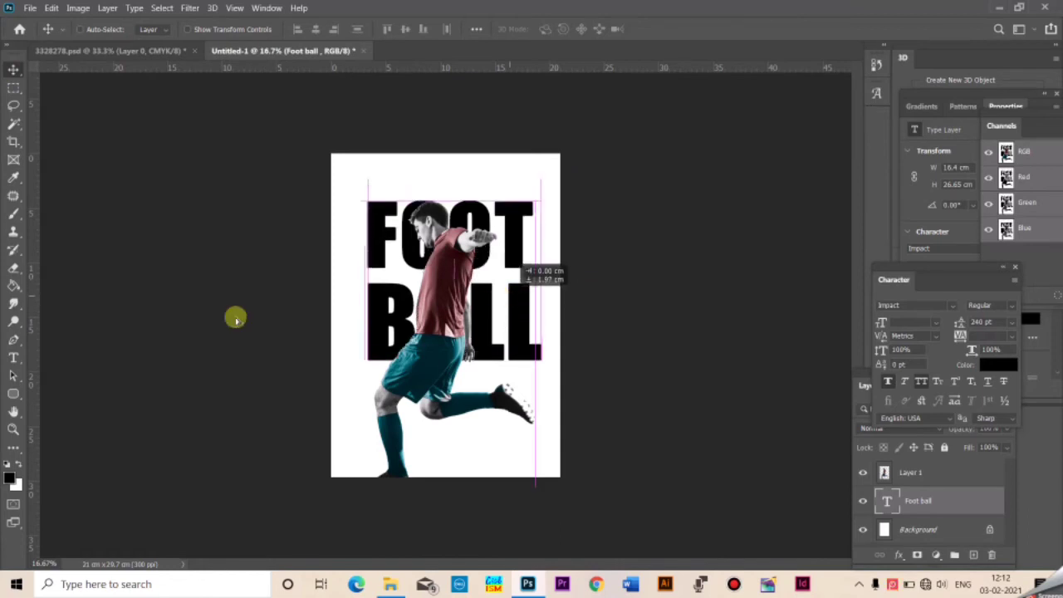
- Type PLAYER below the footballer and move it toward the lower right
{"action": "left_click", "coordinate": [13, 360]}
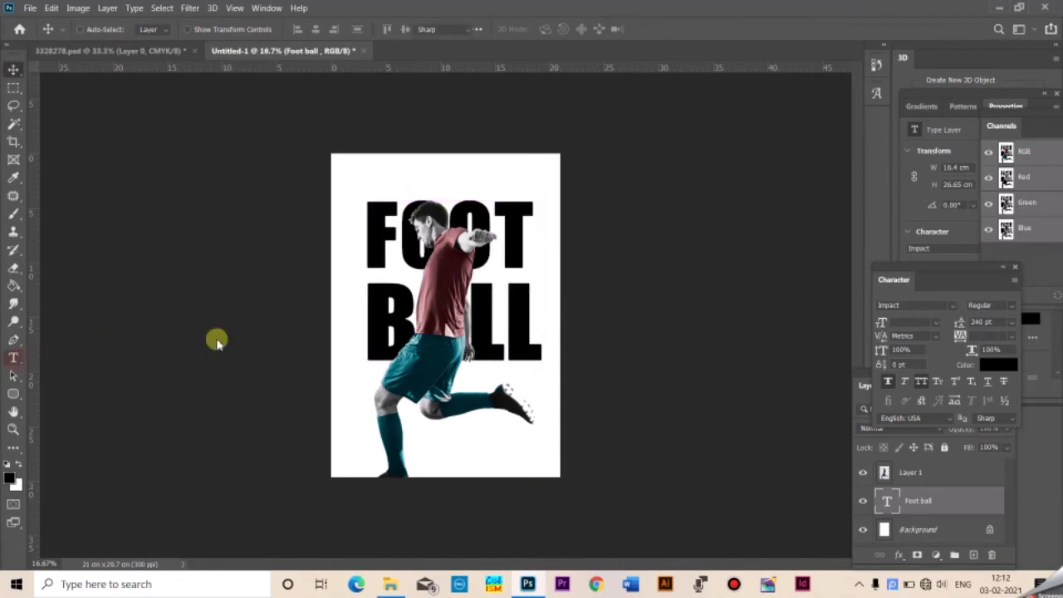
{"action": "left_click", "coordinate": [448, 453]}
{"action": "type", "text": "PLAYER"}
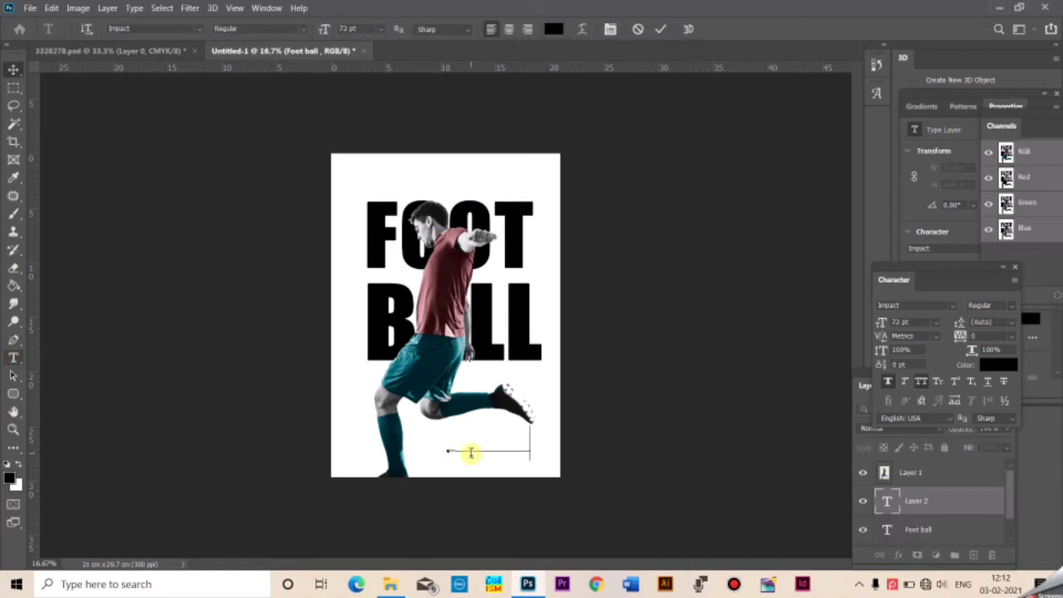
{"action": "left_click", "coordinate": [13, 69]}
{"action": "mouse_move", "coordinate": [480, 453]}
{"action": "left_mouse_down"}
{"action": "mouse_move", "coordinate": [442, 448]}
{"action": "mouse_move", "coordinate": [515, 413]}
{"action": "left_mouse_up"}
- Enlarge PLAYER to 89.34 pt at bottom right, then select the footballer layer
{"action": "key", "text": "ctrl+t"}
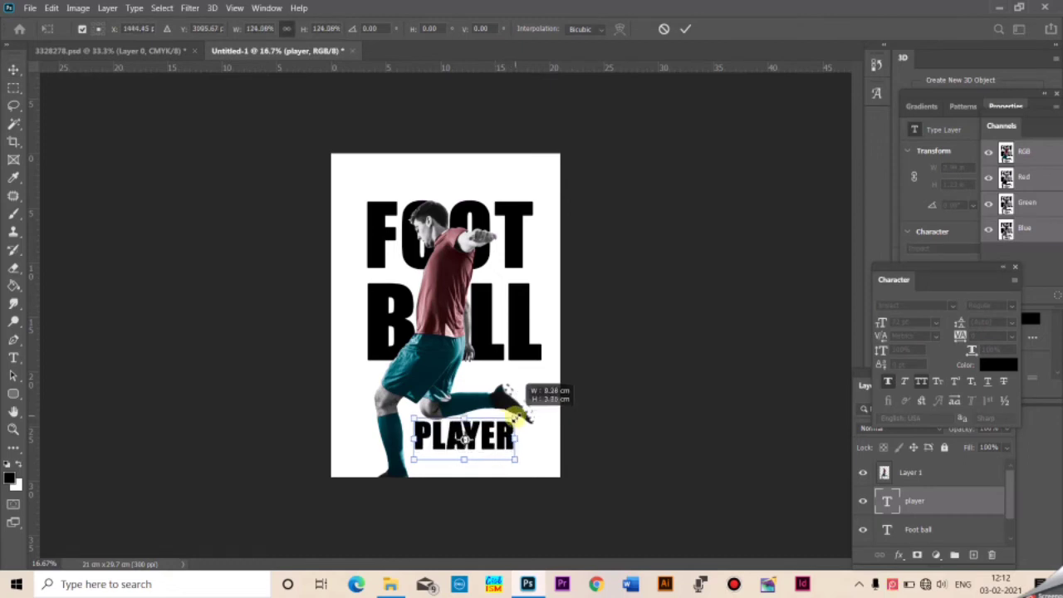
{"action": "key", "text": "Return"}
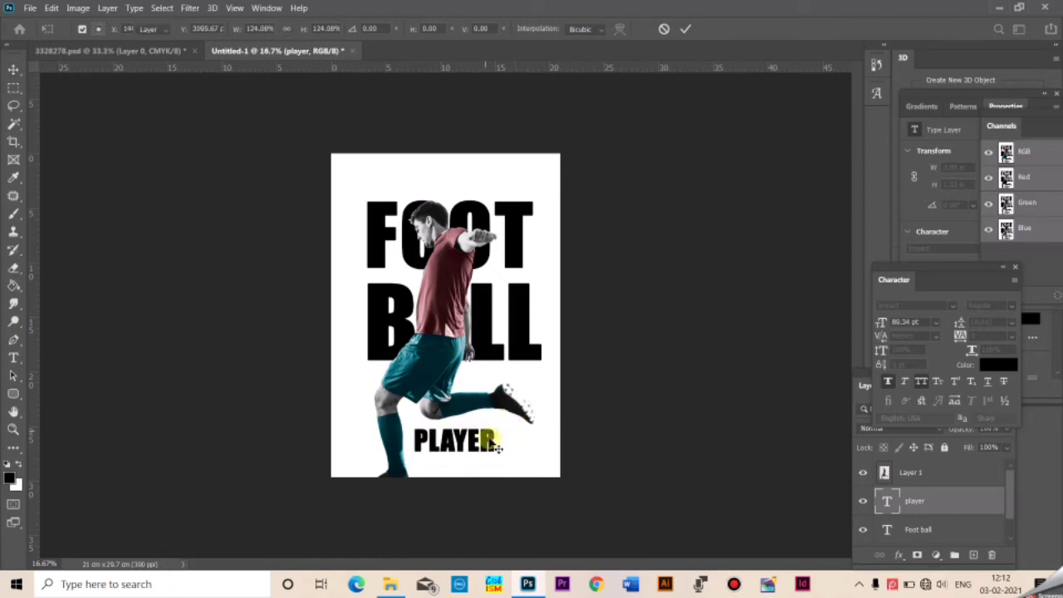
{"action": "left_click_drag", "start_coordinate": [496, 447], "coordinate": [503, 406]}
{"action": "key", "text": "Return"}
{"action": "right_click", "coordinate": [479, 411]}
{"action": "left_click", "coordinate": [503, 412]}
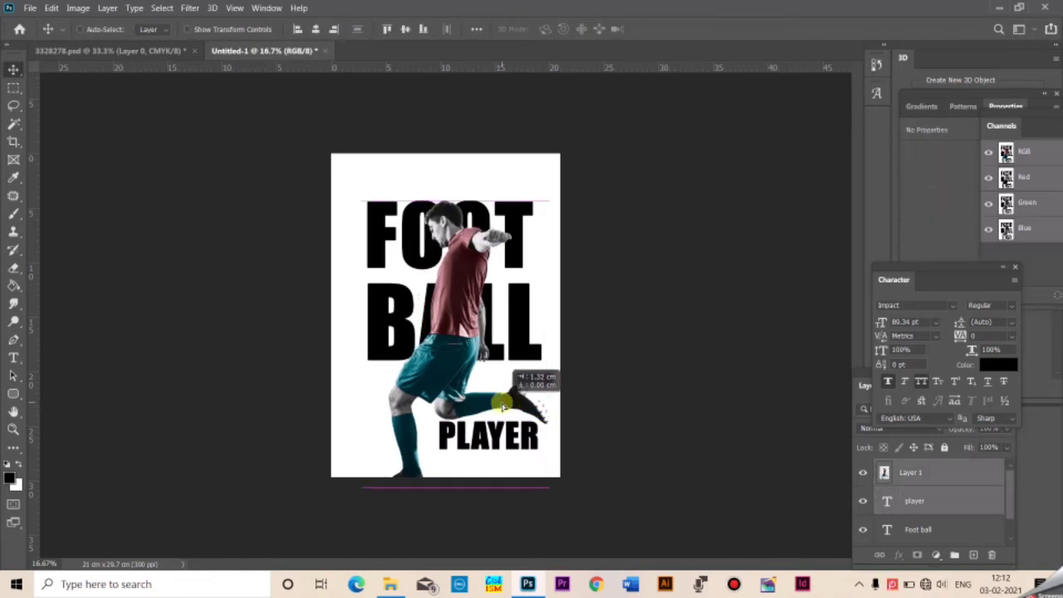
- Type NEW and position it just above FOOT BALL
{"action": "left_click", "coordinate": [13, 357]}
{"action": "left_click", "coordinate": [396, 192]}
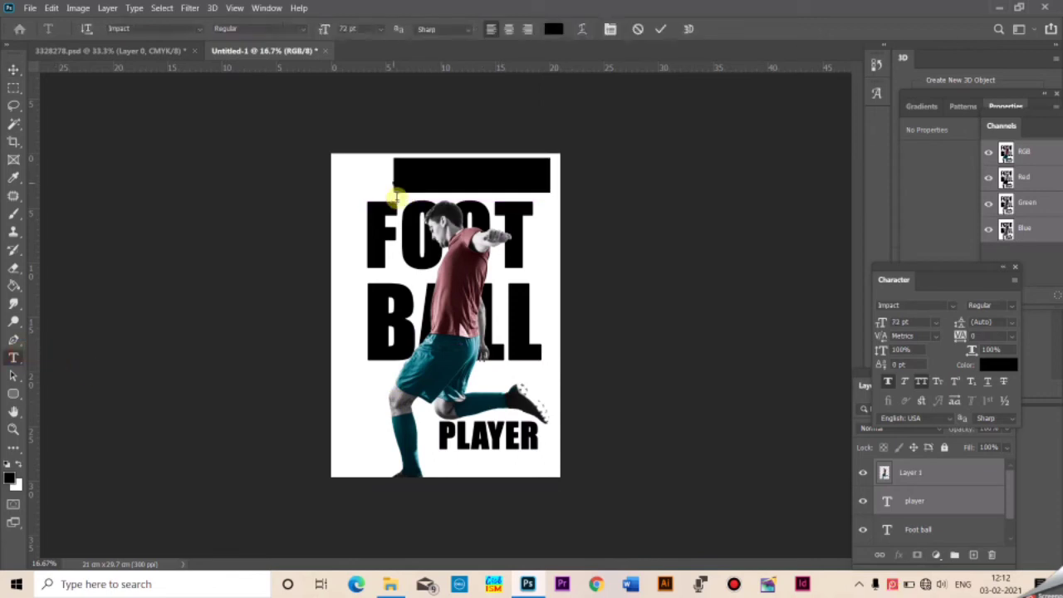
{"action": "left_click", "coordinate": [397, 198]}
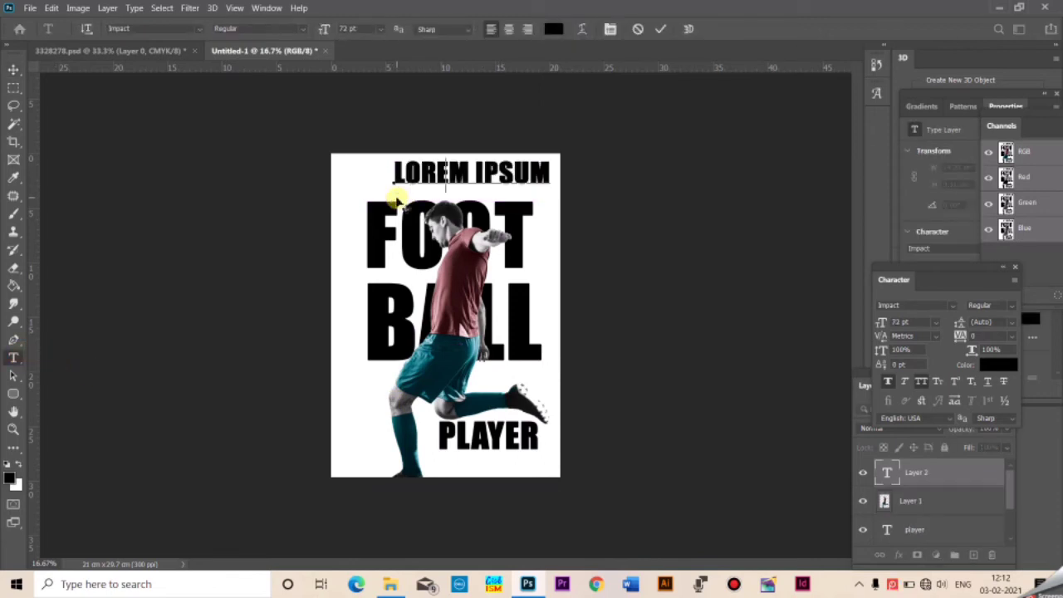
{"action": "type", "text": "new"}
{"action": "left_click", "coordinate": [13, 68]}
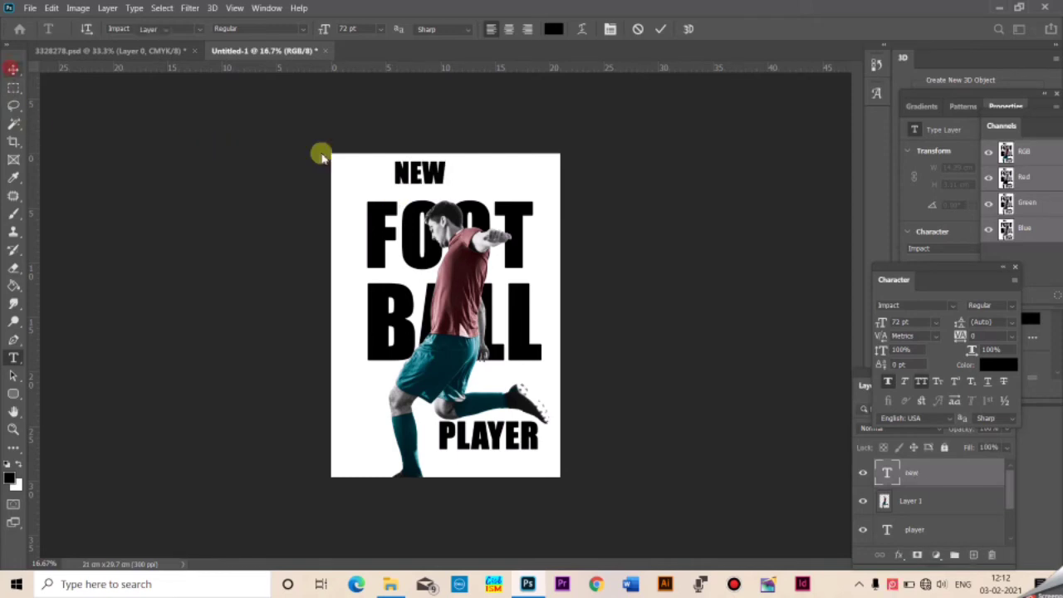
{"action": "left_click", "coordinate": [430, 175]}
{"action": "left_click_drag", "start_coordinate": [430, 175], "coordinate": [409, 189]}
- Stretch NEW to 16.31 × 3.47 cm, spanning FOOT through BALL
{"action": "key", "text": "ctrl+t"}
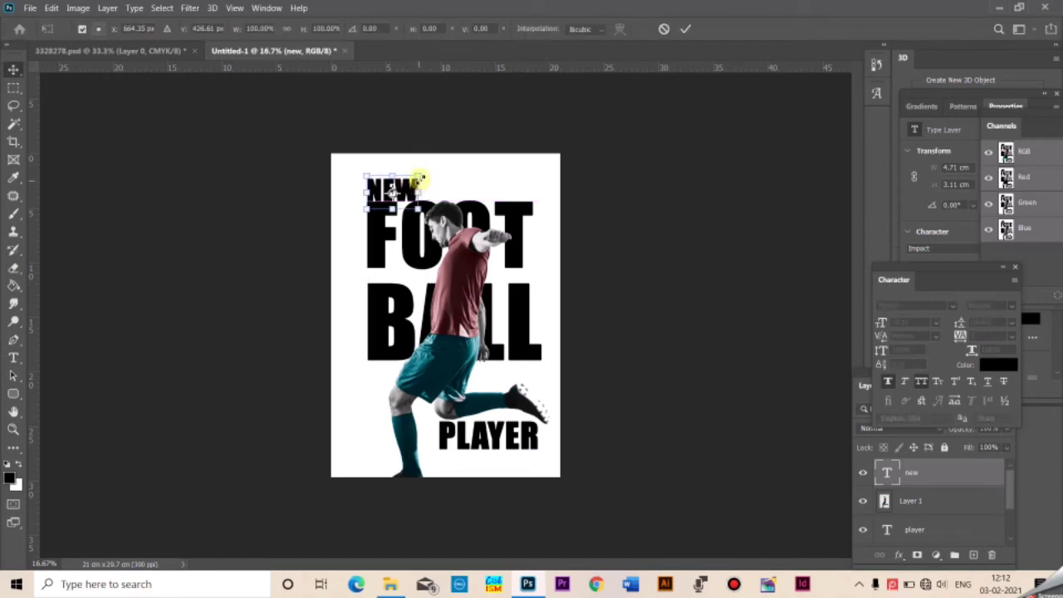
{"action": "left_click_drag", "start_coordinate": [420, 189], "coordinate": [536, 192]}
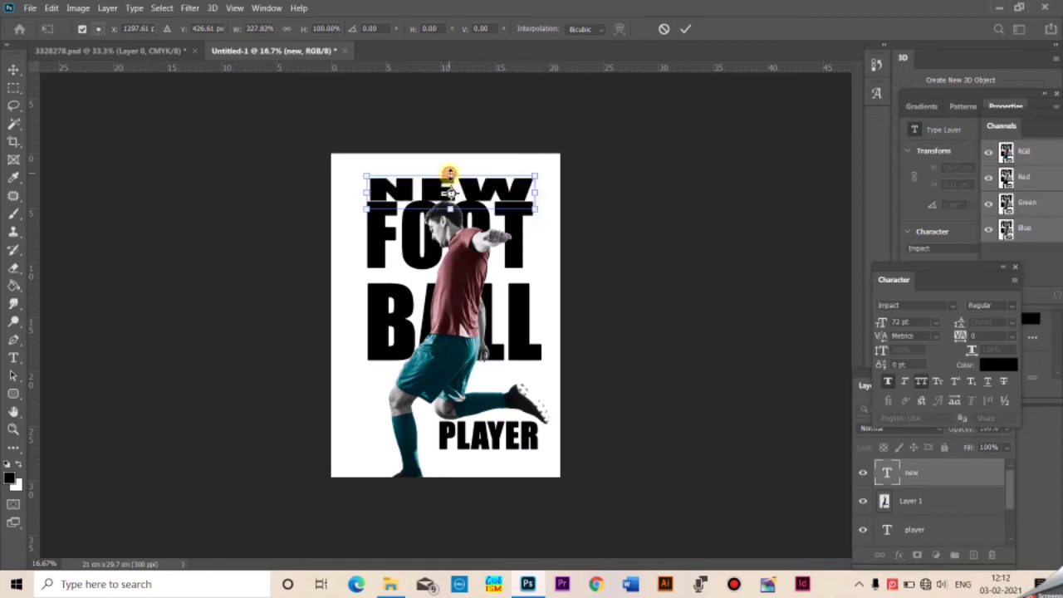
{"action": "left_click_drag", "start_coordinate": [448, 174], "coordinate": [449, 170]}
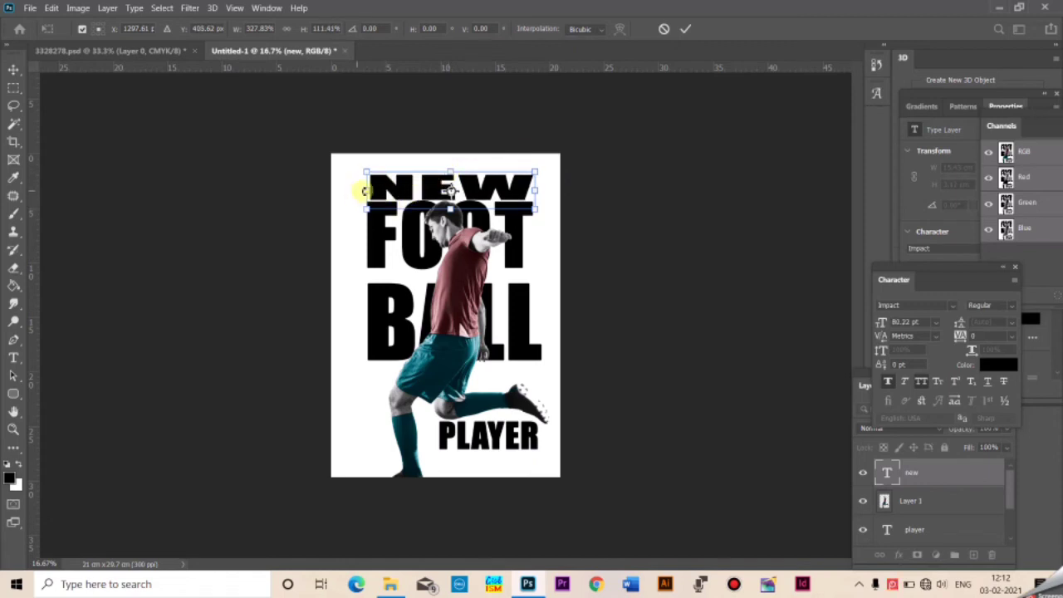
{"action": "left_click_drag", "start_coordinate": [364, 191], "coordinate": [462, 187]}
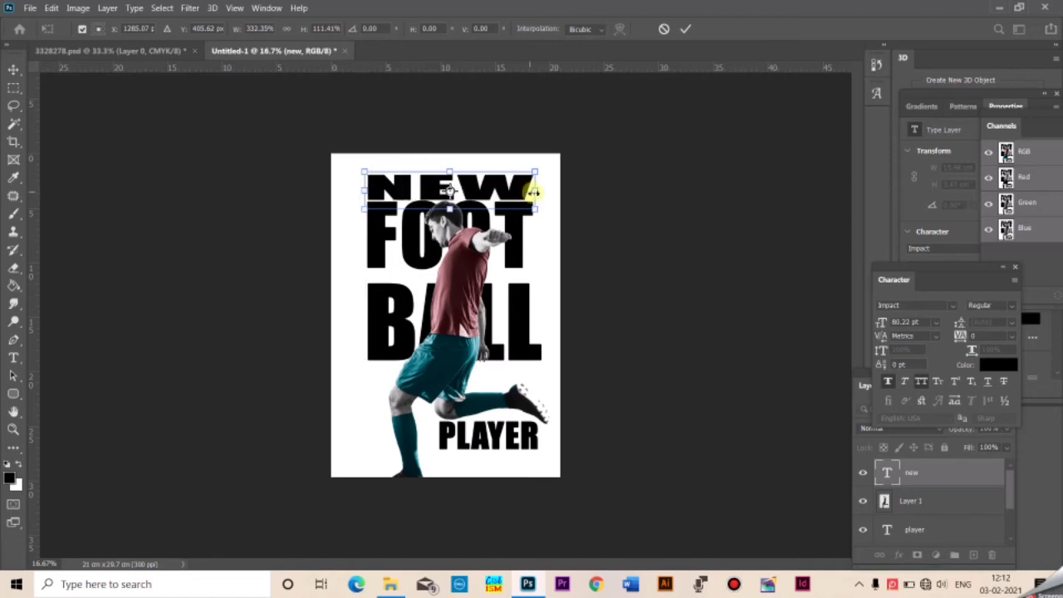
{"action": "left_click_drag", "start_coordinate": [538, 191], "coordinate": [544, 192]}
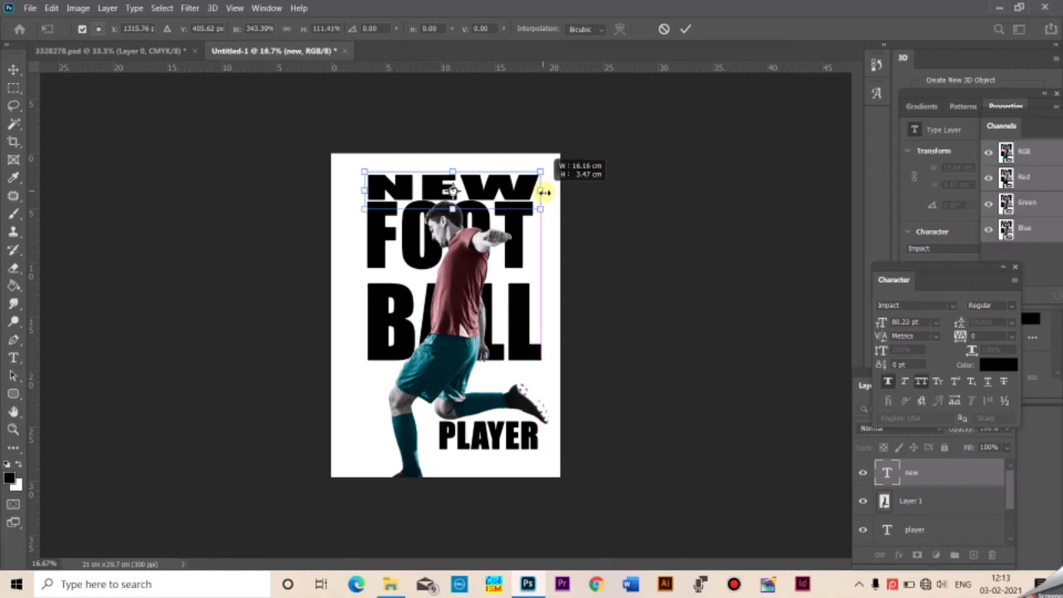
{"action": "left_click_drag", "start_coordinate": [544, 192], "coordinate": [545, 192]}
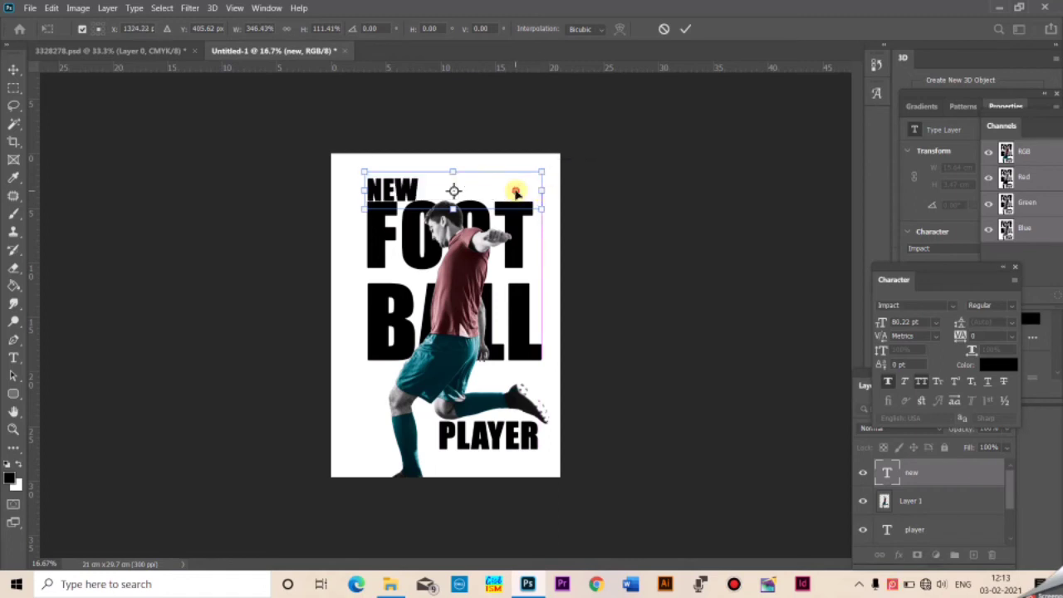
{"action": "double_click", "coordinate": [509, 188]}
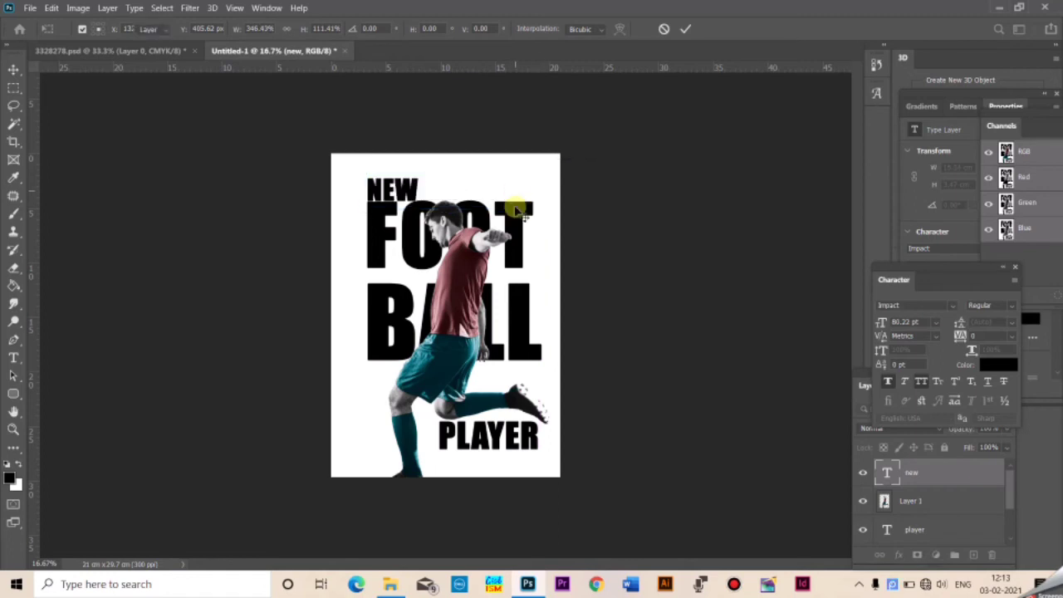
- Nudge the footballer about 1 cm right and slightly up, then select the PLAYER layer
{"action": "right_click", "coordinate": [475, 267]}
{"action": "left_click", "coordinate": [481, 275]}
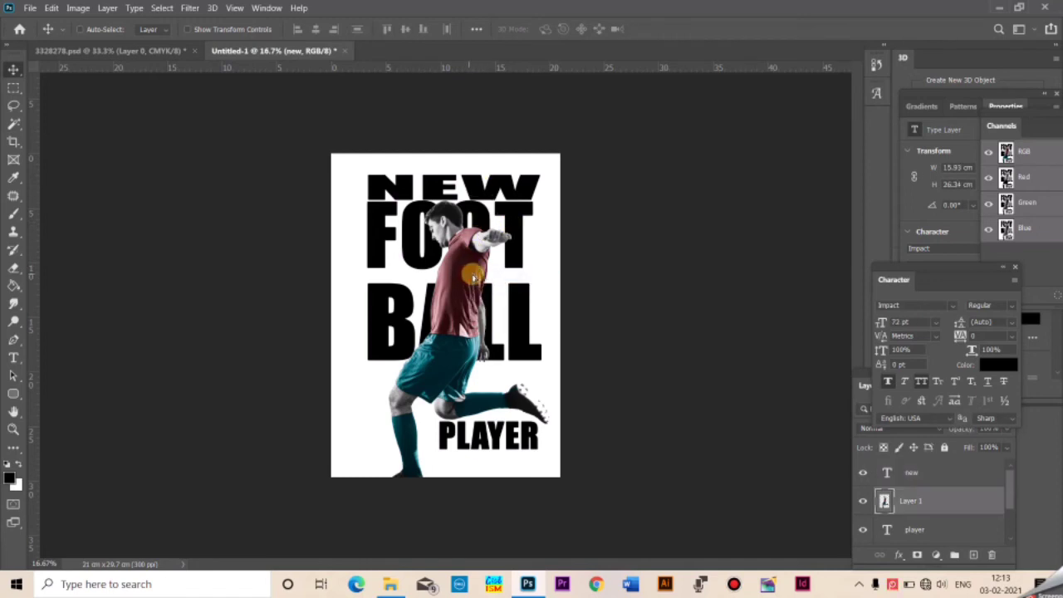
{"action": "left_click_drag", "start_coordinate": [475, 283], "coordinate": [477, 270]}
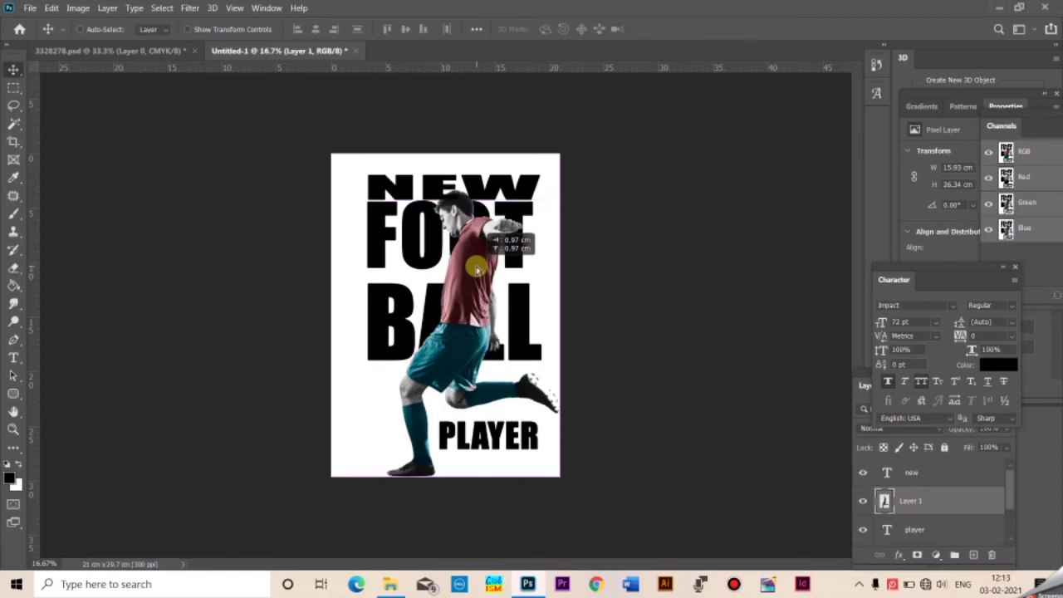
{"action": "left_click_drag", "start_coordinate": [478, 269], "coordinate": [477, 270]}
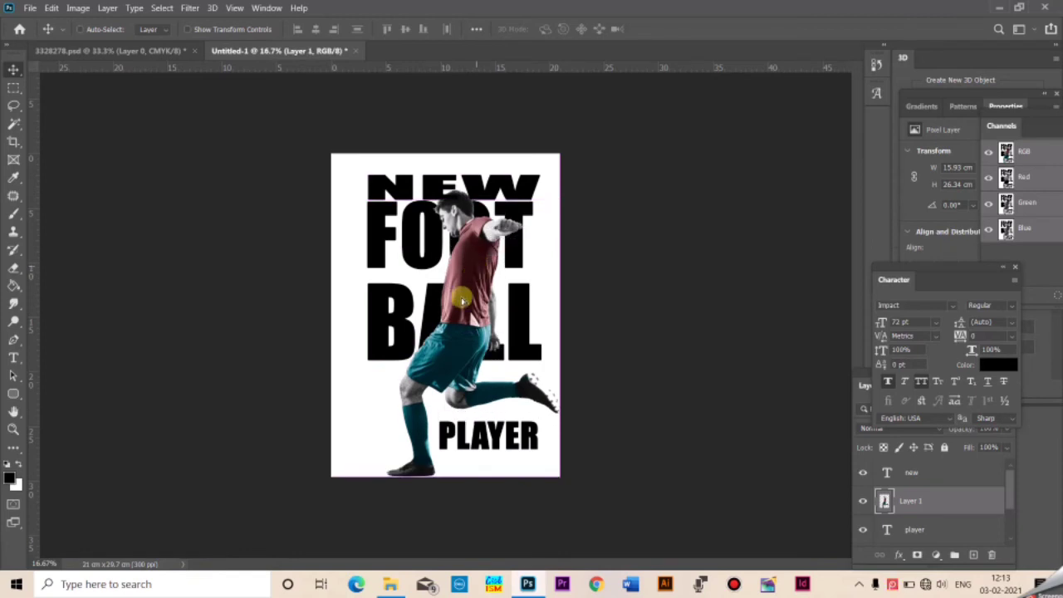
{"action": "right_click", "coordinate": [501, 448]}
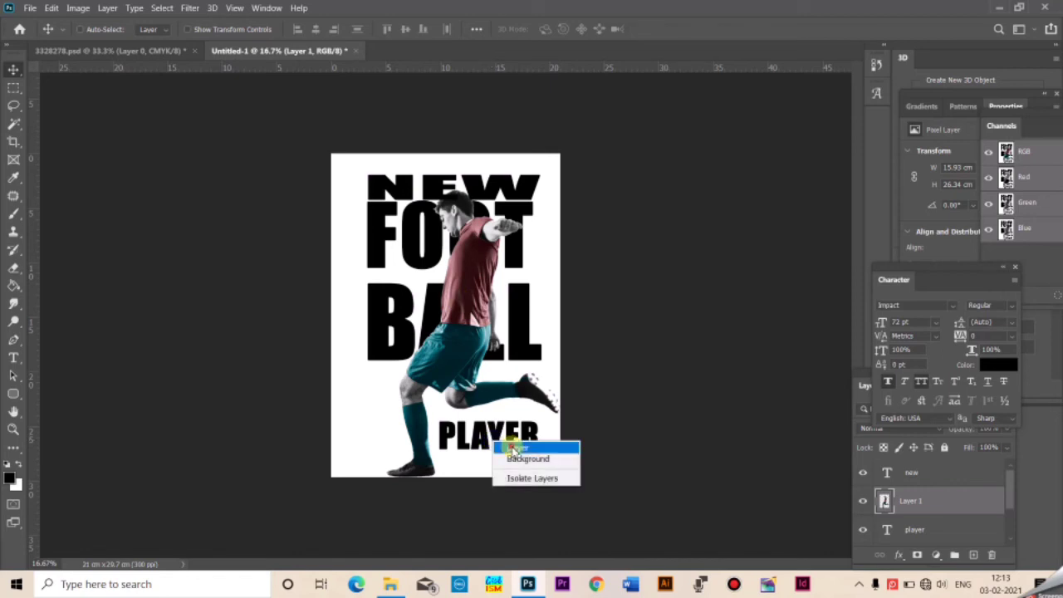
{"action": "left_click", "coordinate": [515, 455]}
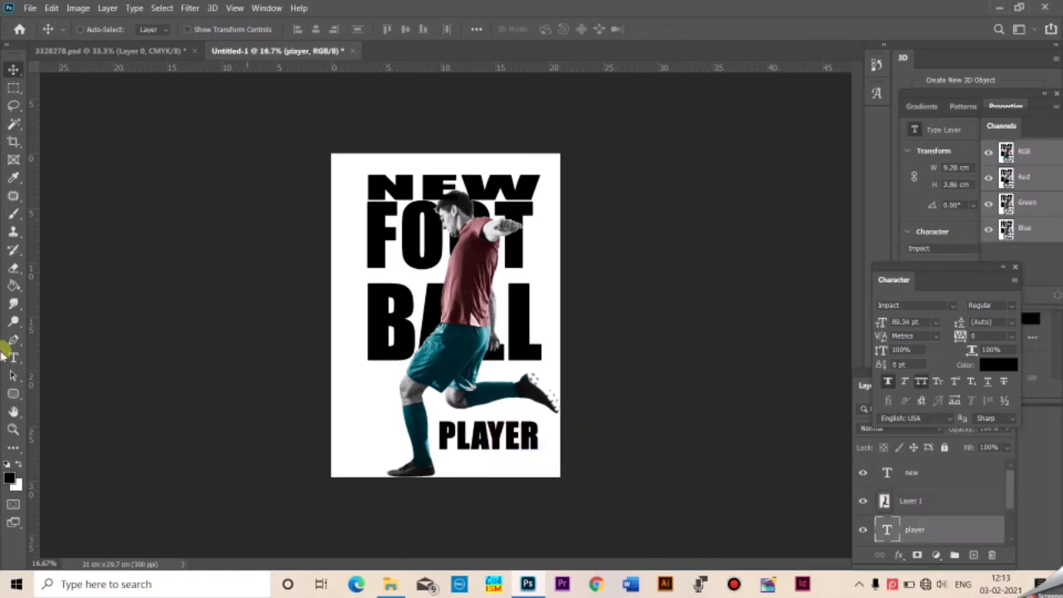
- Draw a circular selection left of the knee on a new empty layer
{"action": "right_click", "coordinate": [14, 86]}
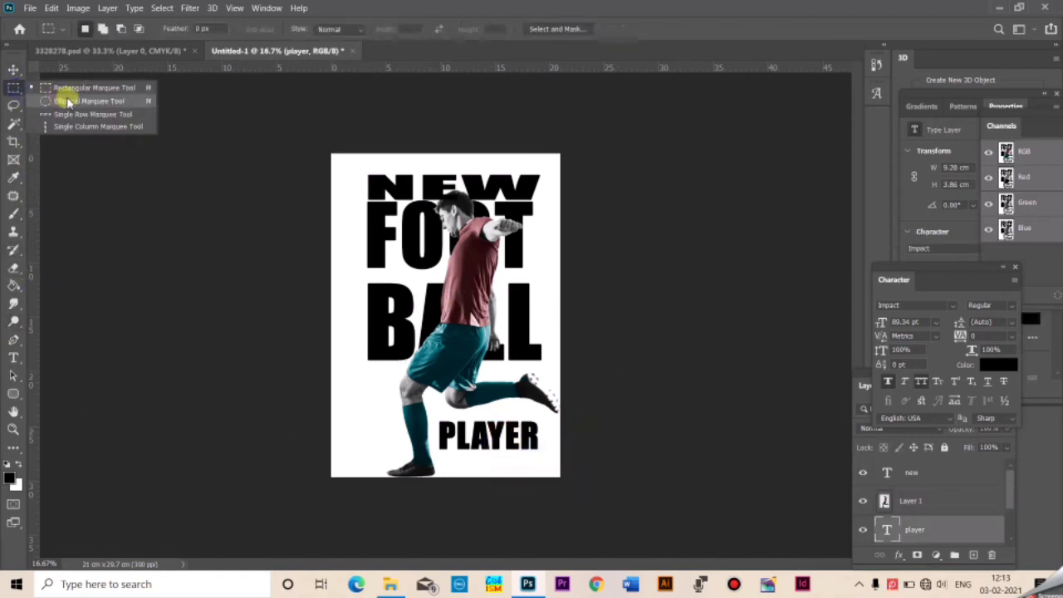
{"action": "left_click", "coordinate": [73, 101]}
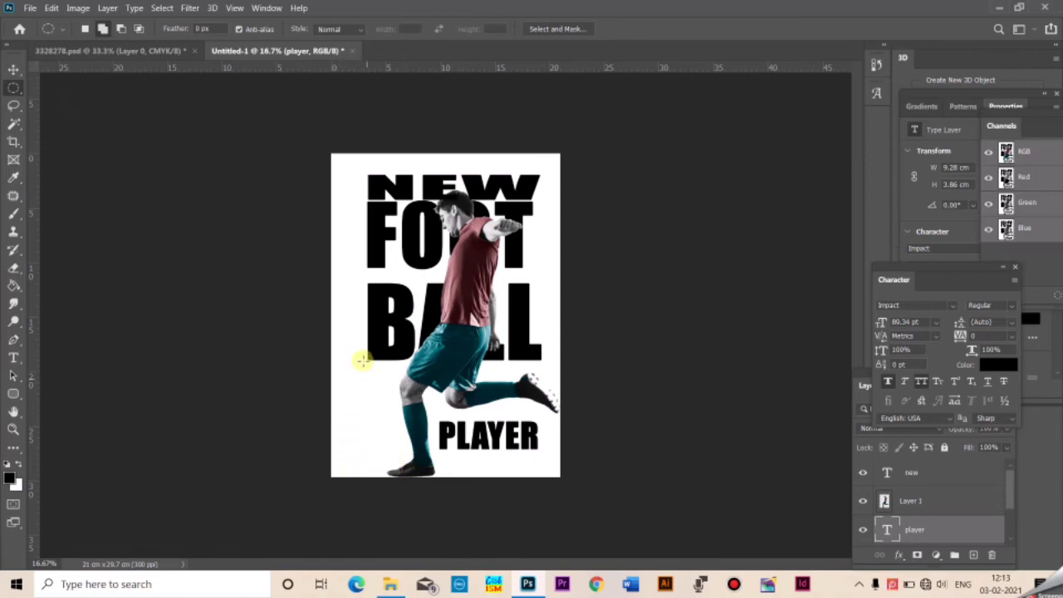
{"action": "mouse_move", "coordinate": [359, 357]}
{"action": "left_mouse_down"}
{"action": "mouse_move", "coordinate": [414, 418]}
{"action": "mouse_move", "coordinate": [405, 406]}
{"action": "left_mouse_up"}
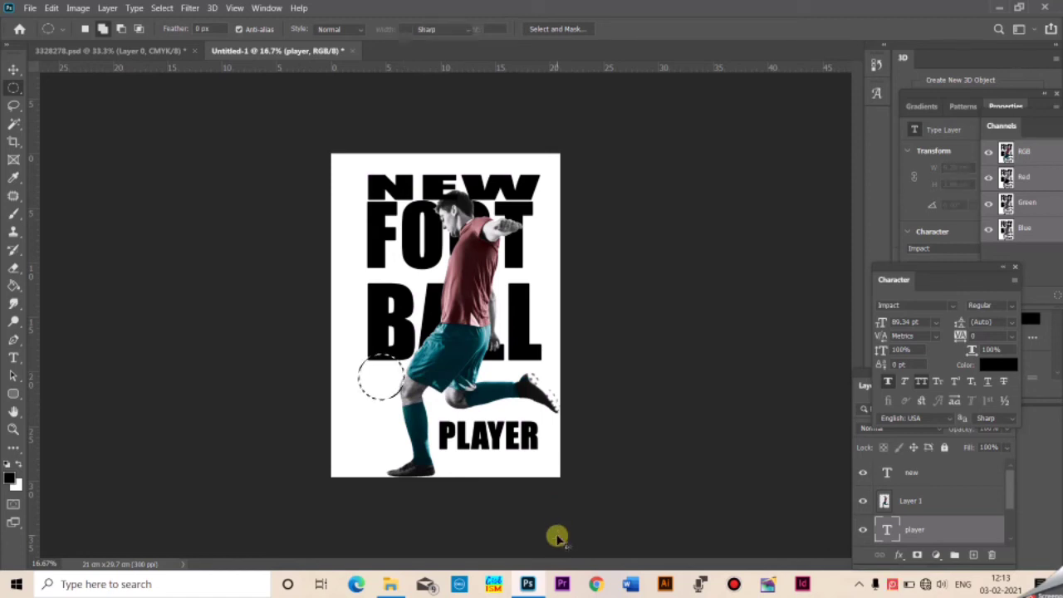
{"action": "key", "text": "Return"}
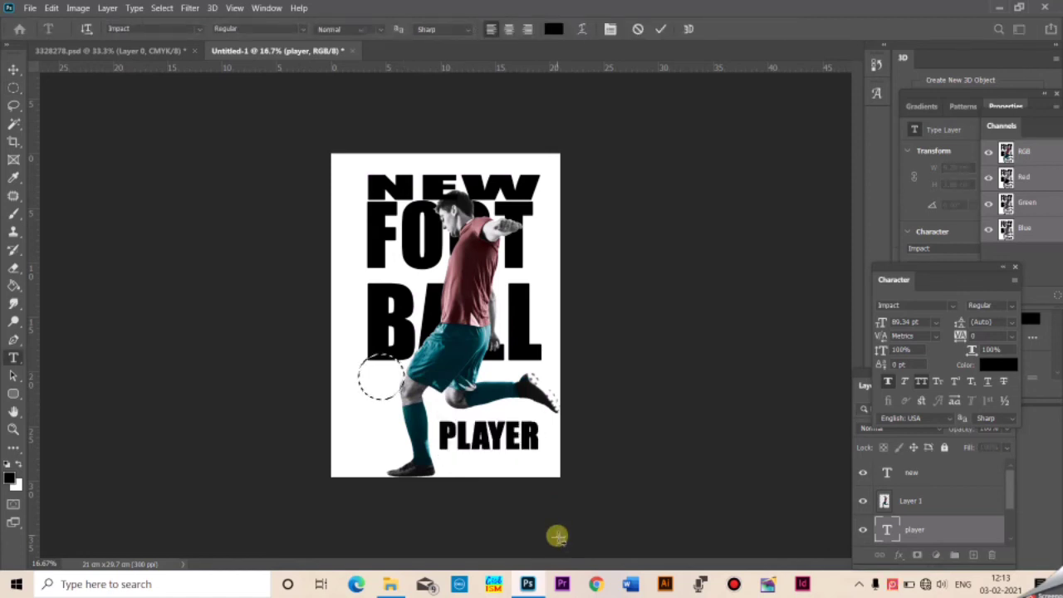
{"action": "key", "text": "ctrl+shift+n"}
{"action": "key", "text": "Return"}
- Fill the circle with dark teal sampled from the player's shorts
{"action": "key", "text": "i"}
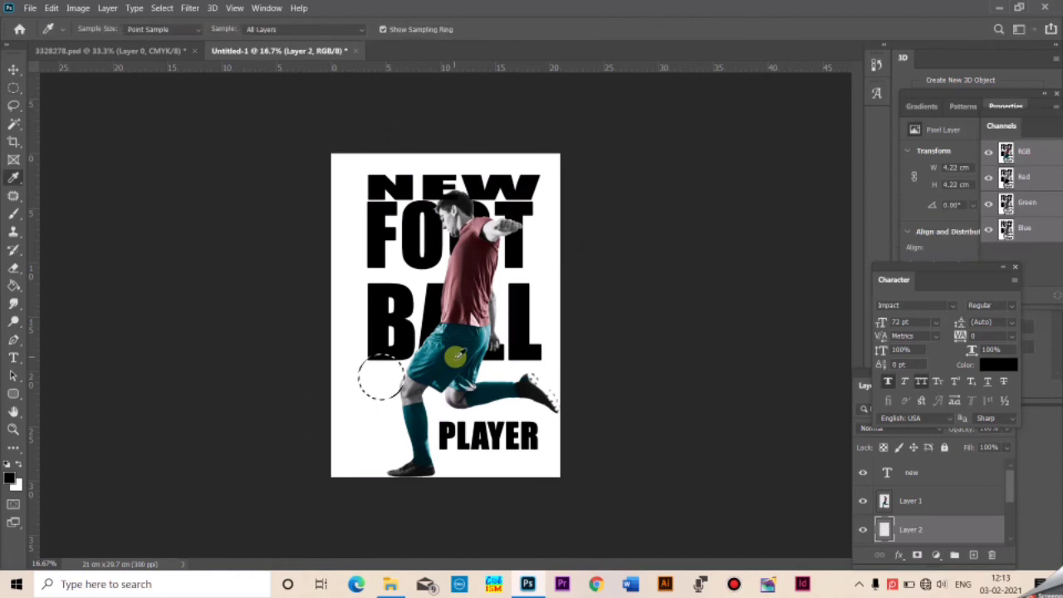
{"action": "left_click", "coordinate": [457, 356]}
{"action": "key", "text": "g"}
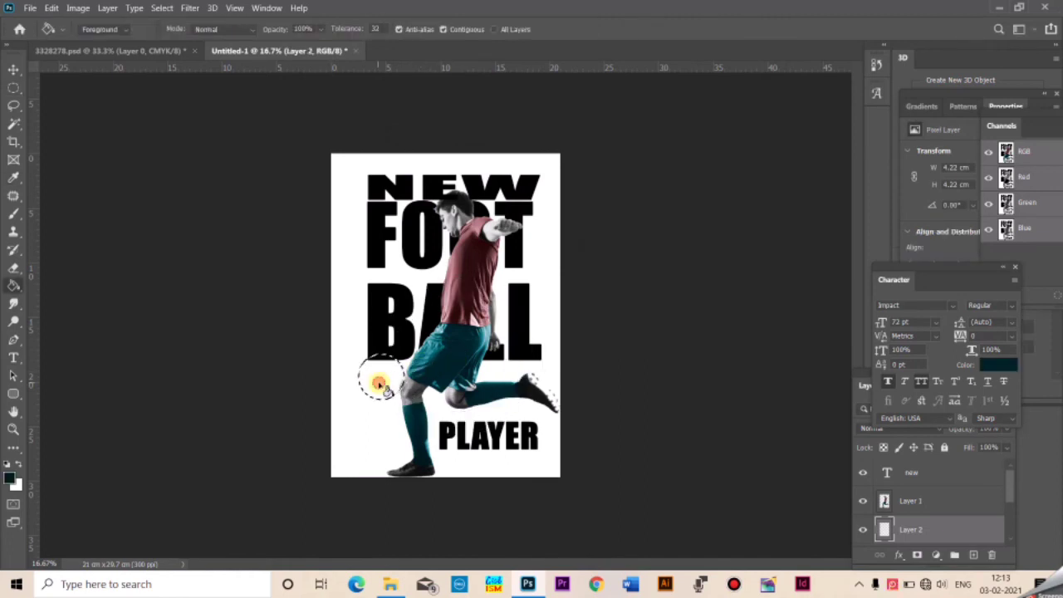
{"action": "left_click", "coordinate": [379, 384]}
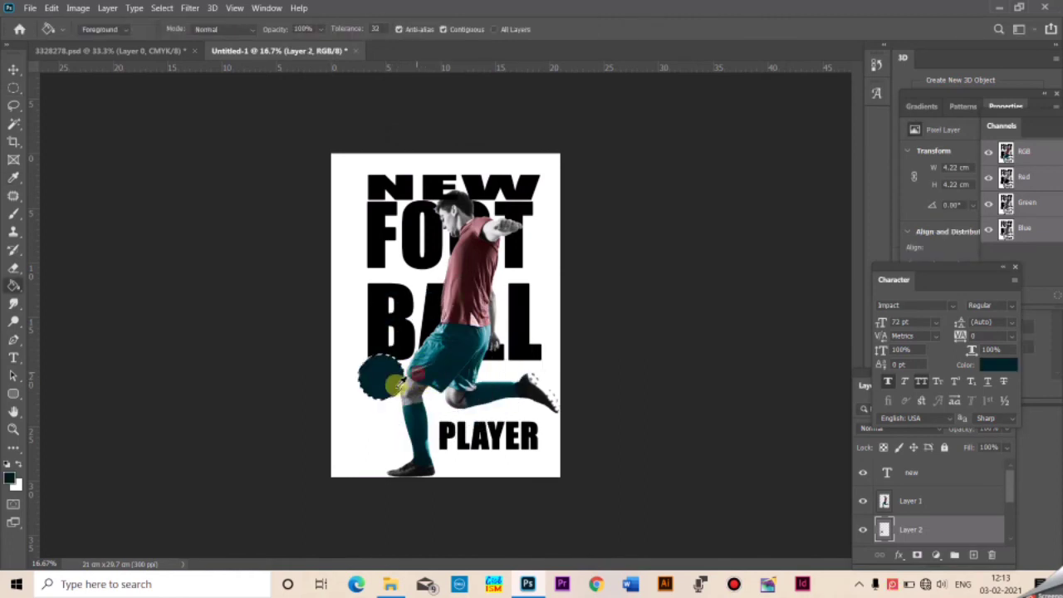
- Refill the circle with bright cyan and move it down-left beside the player's leg
{"action": "left_click", "coordinate": [9, 477]}
{"action": "left_click_drag", "start_coordinate": [479, 337], "coordinate": [457, 380]}
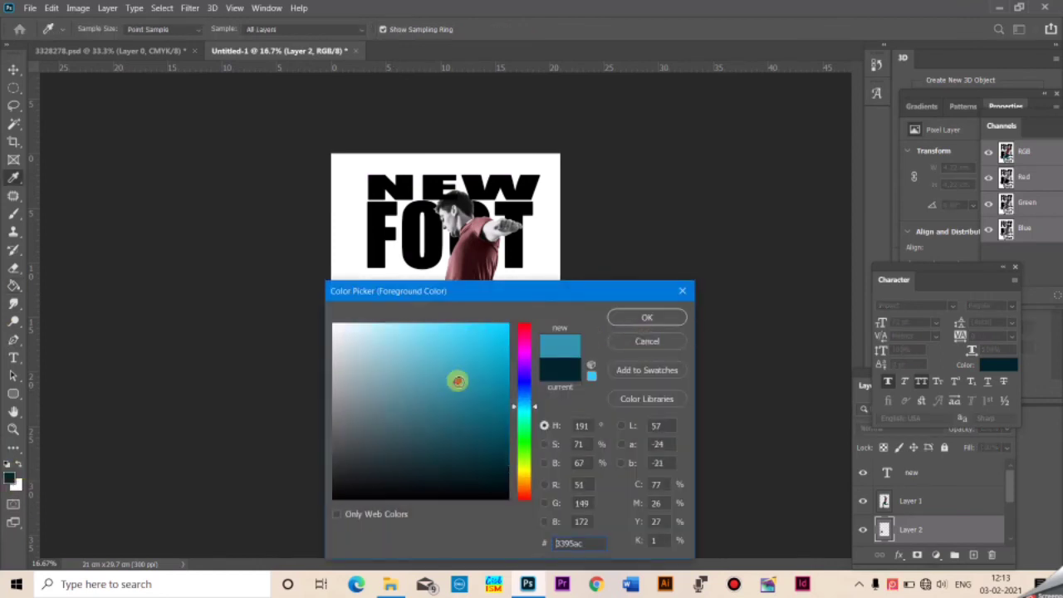
{"action": "left_click", "coordinate": [487, 335]}
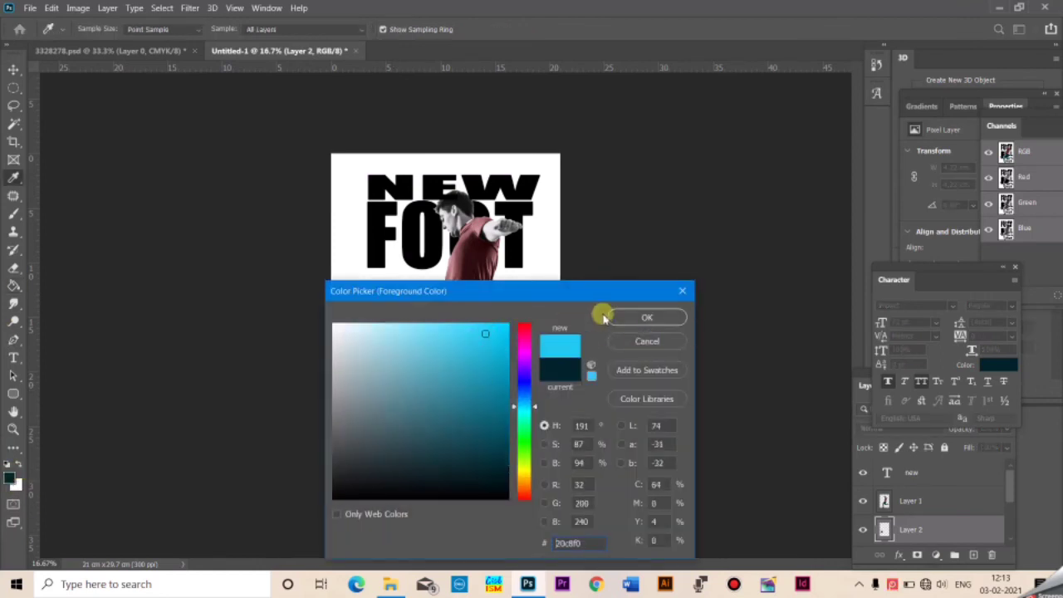
{"action": "left_click", "coordinate": [647, 317]}
{"action": "left_click", "coordinate": [384, 368]}
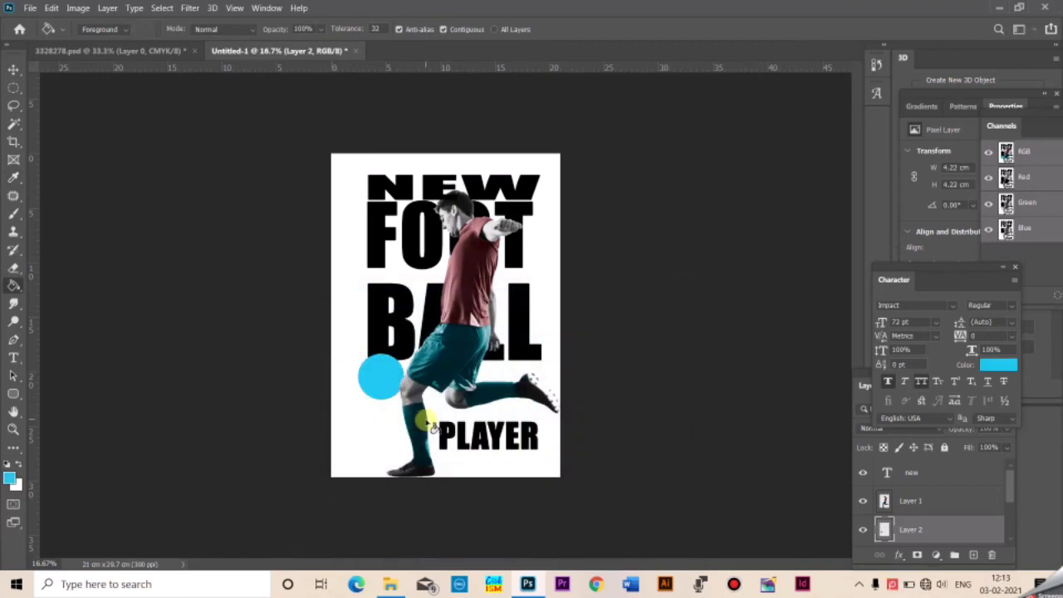
{"action": "key", "text": "v"}
{"action": "left_click_drag", "start_coordinate": [388, 383], "coordinate": [376, 413]}
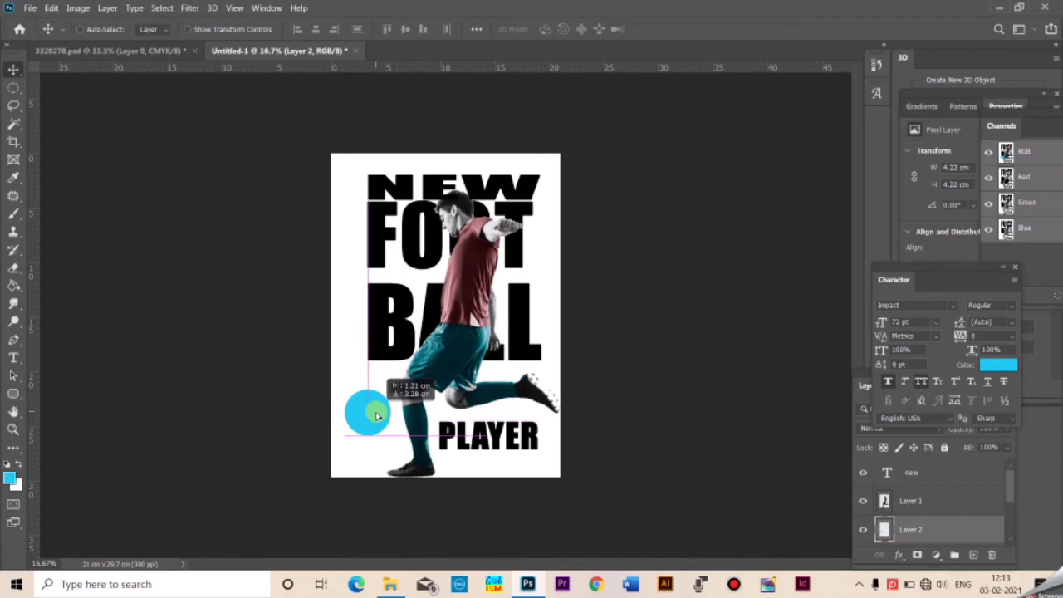
{"action": "left_click_drag", "start_coordinate": [376, 415], "coordinate": [377, 415]}
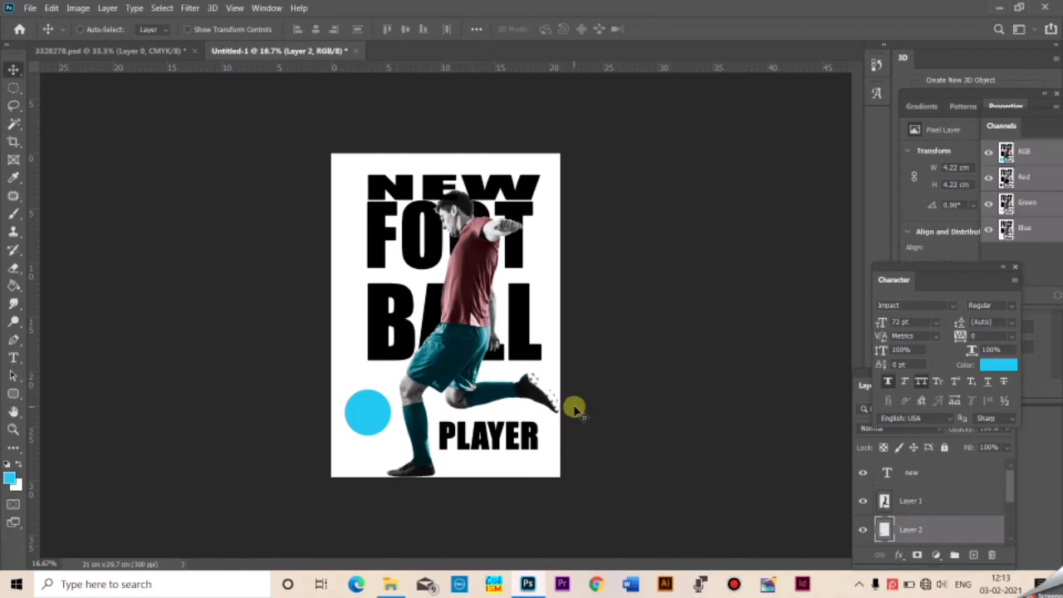
- On the player's layer, choose the regular Brush with dark teal #0e2c33 as foreground
{"action": "right_click", "coordinate": [439, 347]}
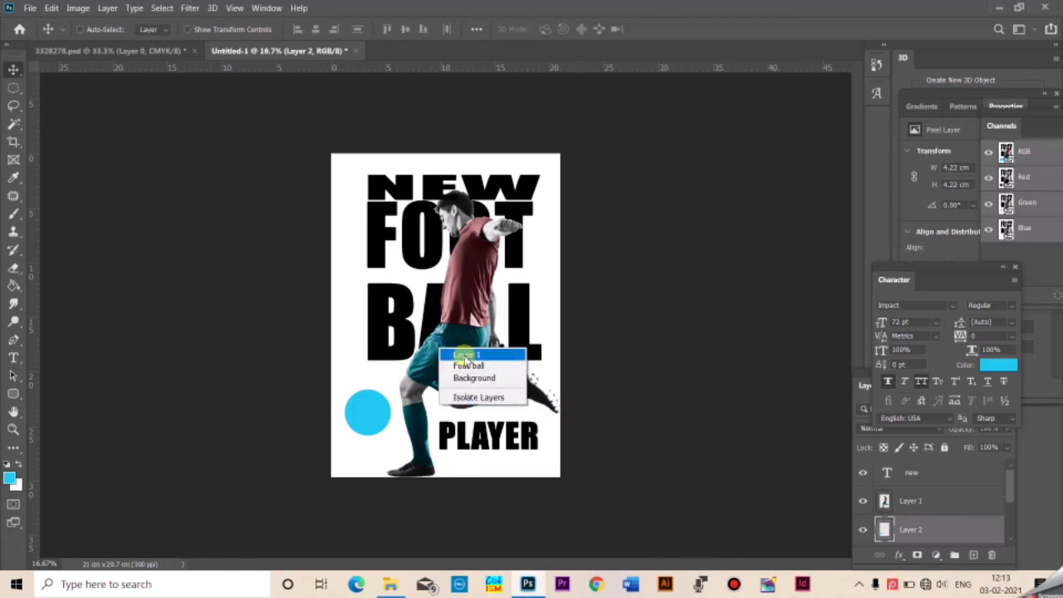
{"action": "left_click", "coordinate": [466, 357]}
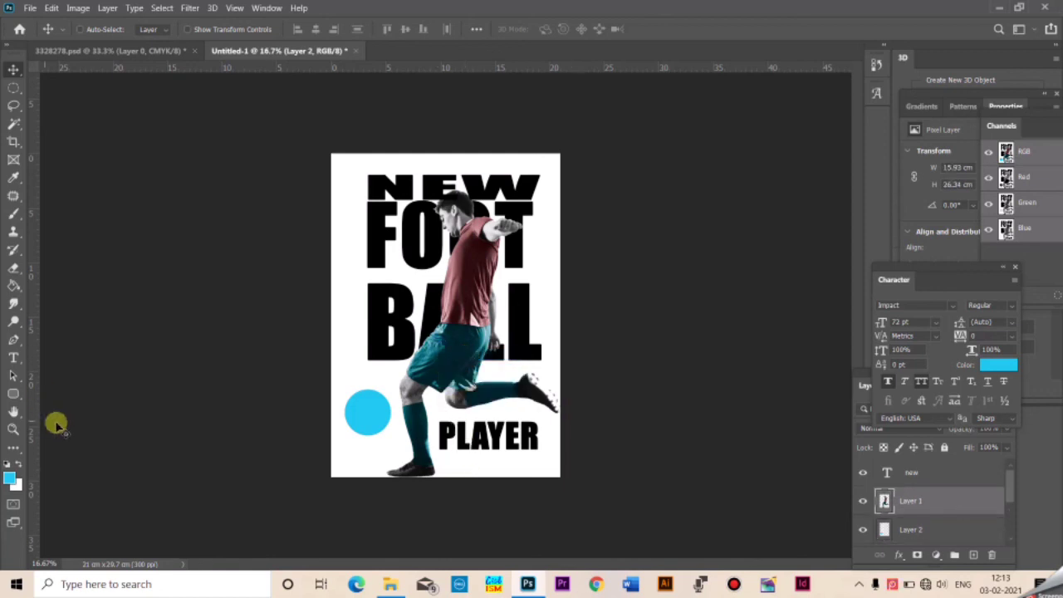
{"action": "key", "text": "b"}
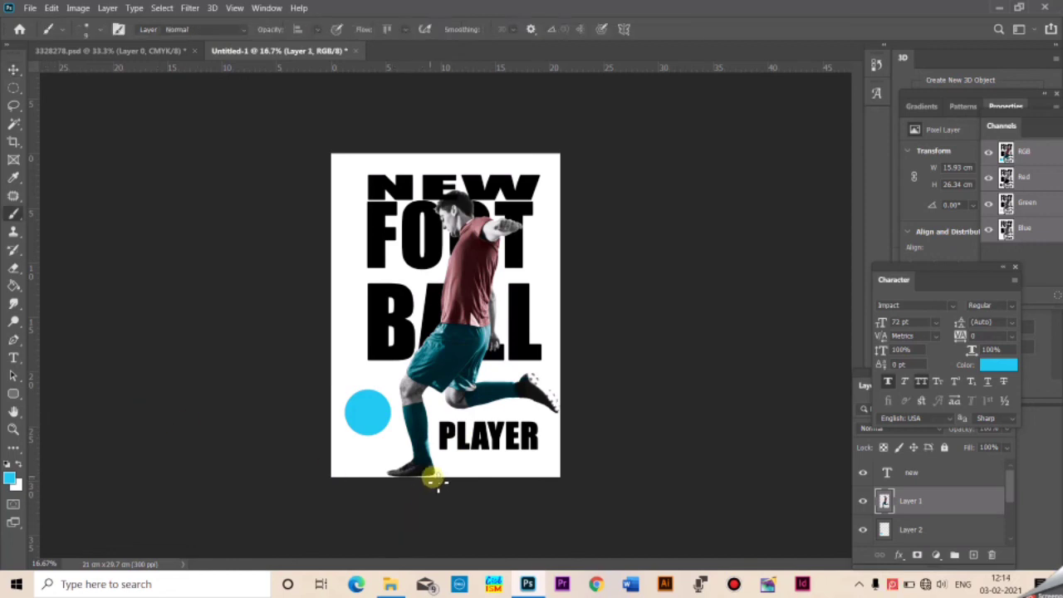
{"action": "right_click", "coordinate": [13, 218]}
{"action": "left_click", "coordinate": [62, 214]}
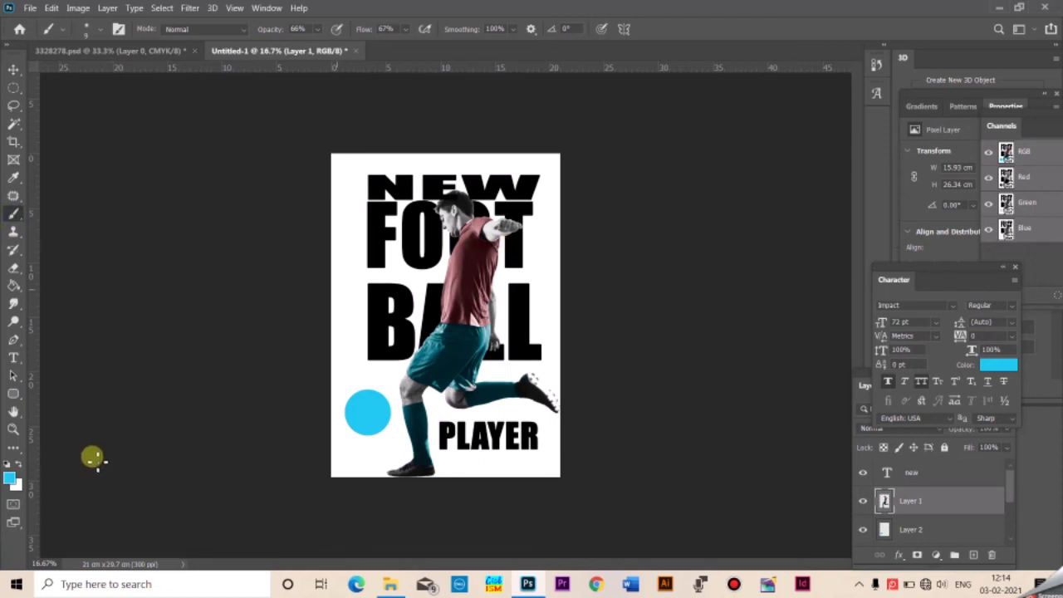
{"action": "left_click", "coordinate": [23, 478]}
{"action": "left_click_drag", "start_coordinate": [413, 451], "coordinate": [508, 487]}
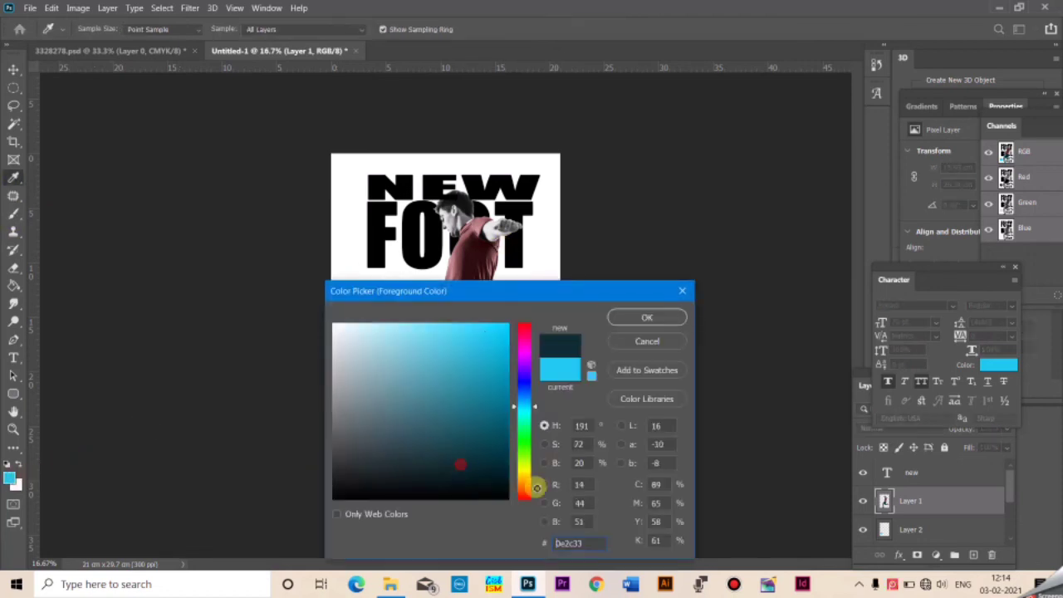
{"action": "left_click", "coordinate": [648, 318]}
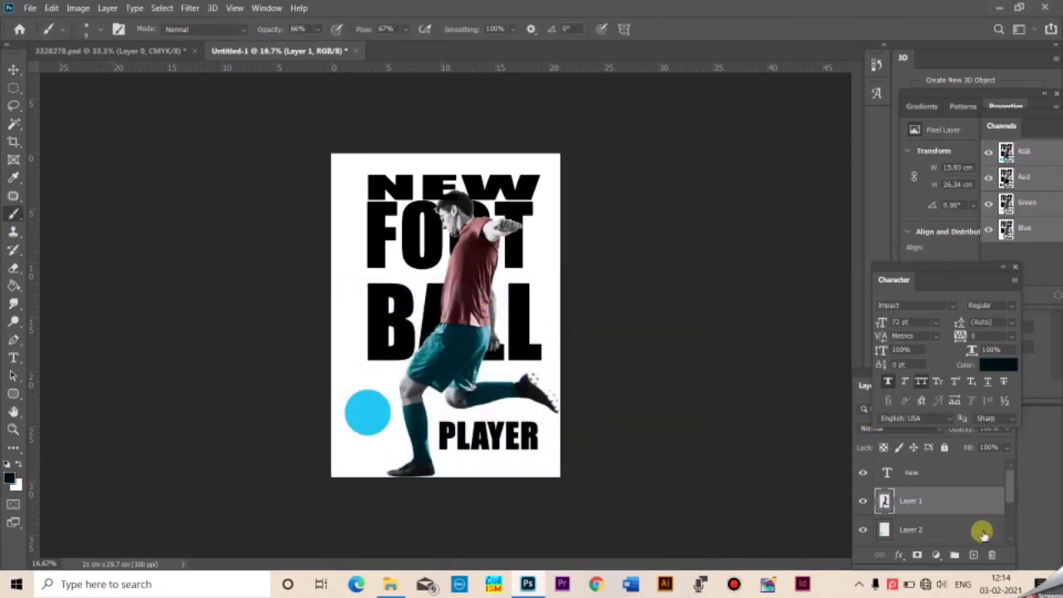
- Add a new layer and set up a soft round brush at 143 px
{"action": "left_click", "coordinate": [976, 555]}
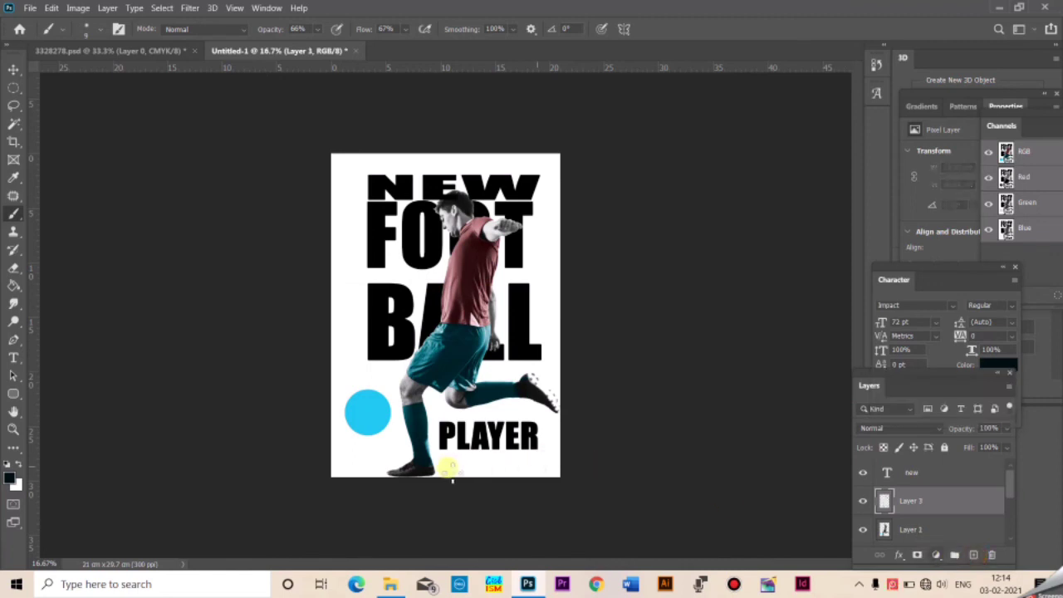
{"action": "right_click", "coordinate": [406, 423]}
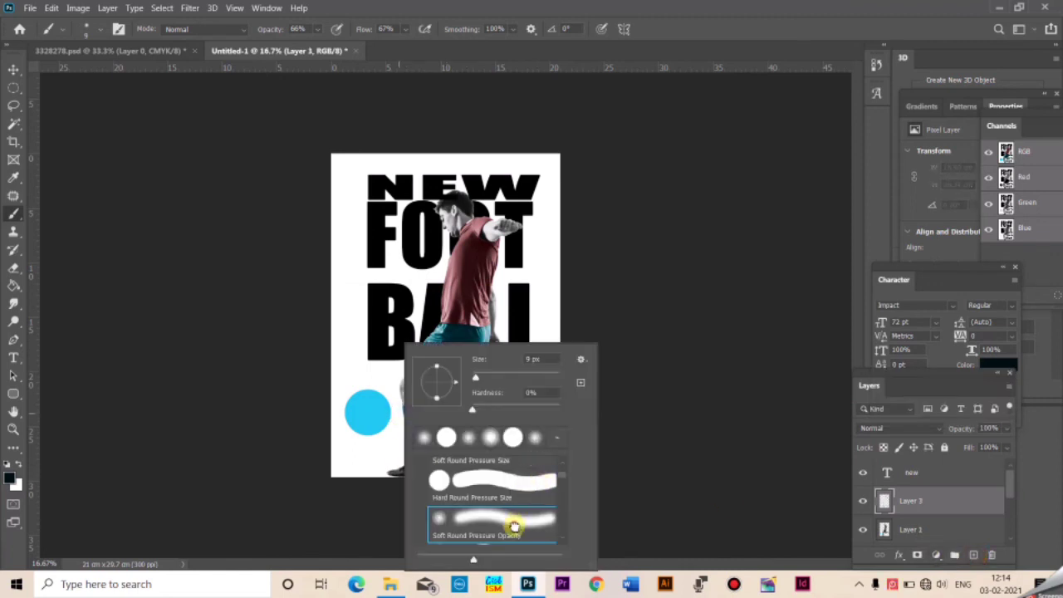
{"action": "left_click", "coordinate": [667, 269]}
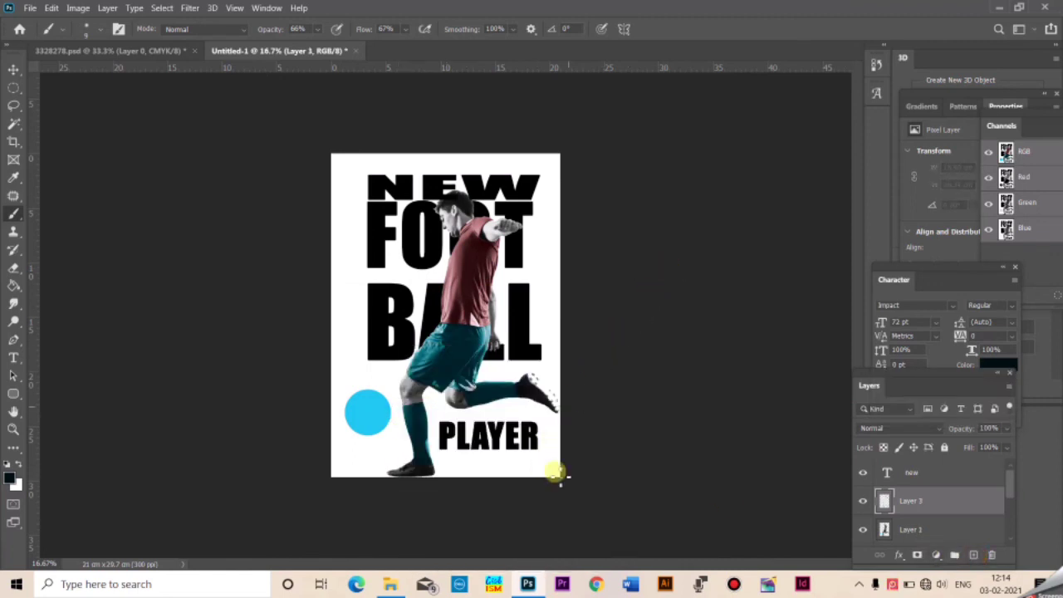
{"action": "key", "text": "bracketright"}
{"action": "key", "text": "bracketright"}
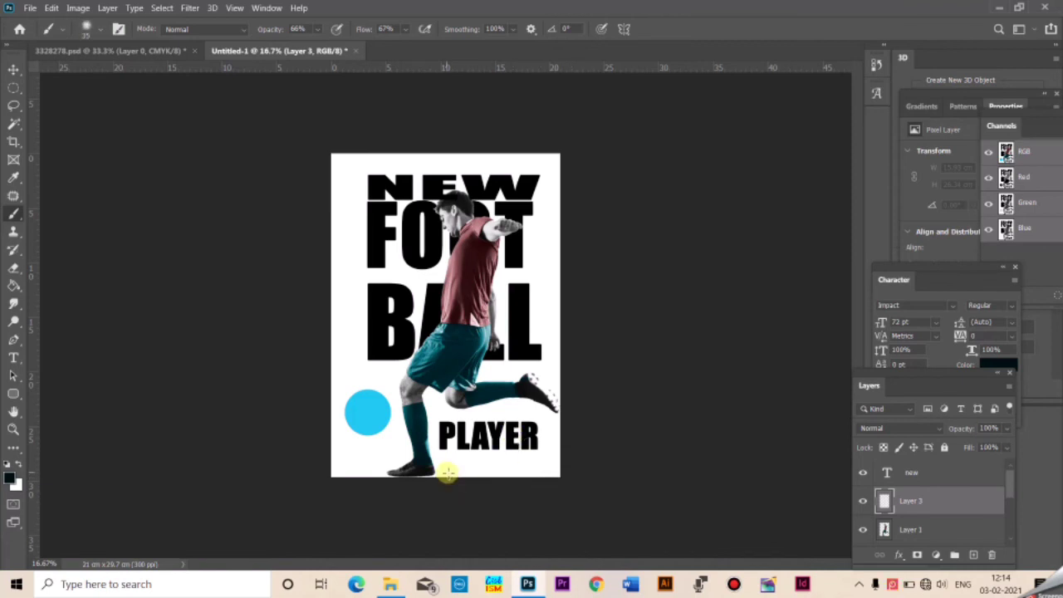
{"action": "right_click", "coordinate": [420, 248]}
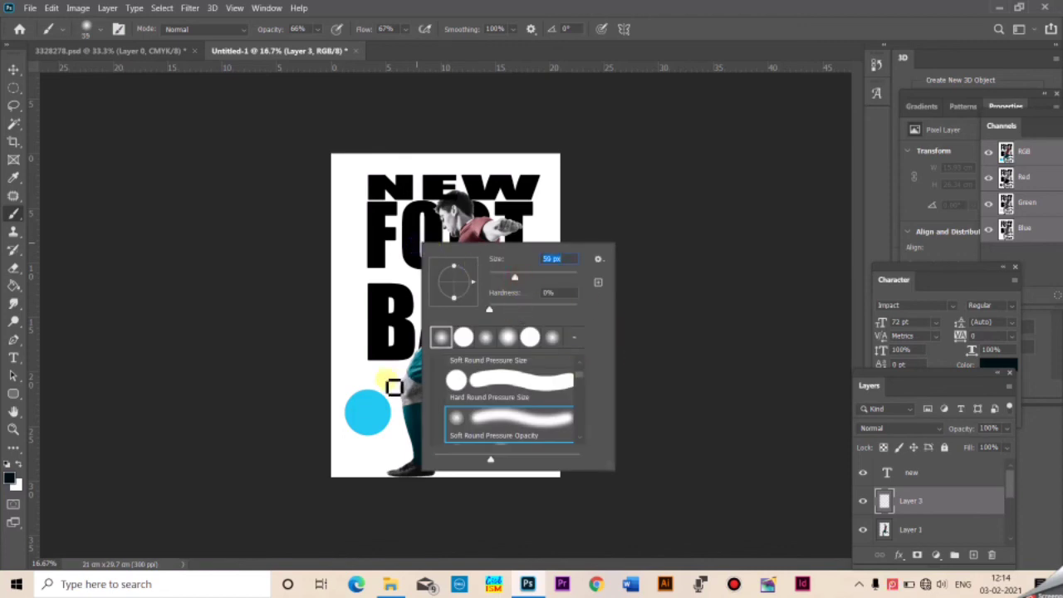
{"action": "left_click_drag", "start_coordinate": [515, 277], "coordinate": [544, 279]}
{"action": "left_click", "coordinate": [652, 344]}
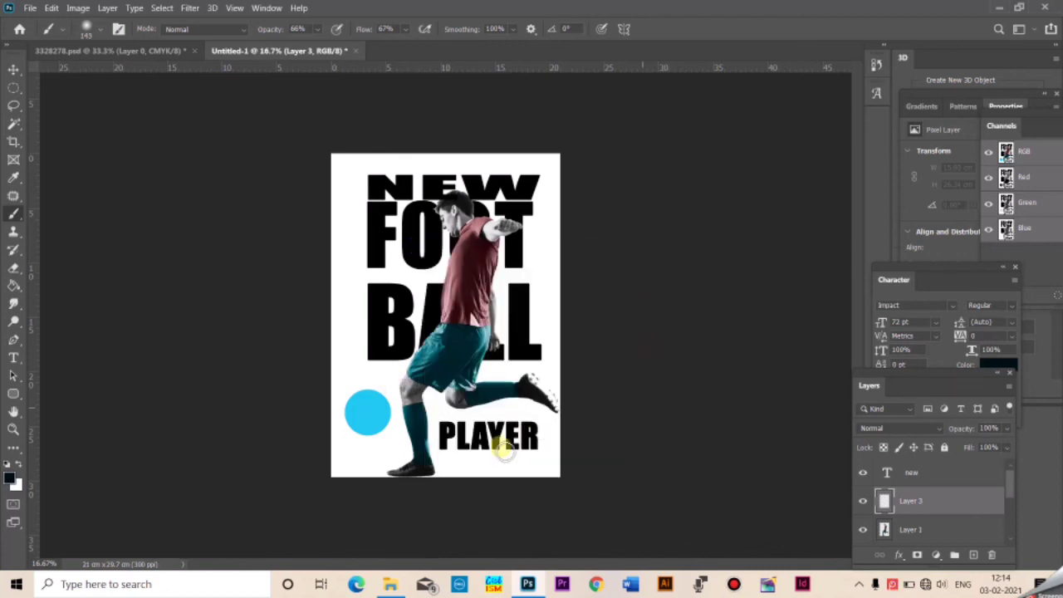
- Paint a soft dark shadow under the player's leg and foot
{"action": "mouse_move", "coordinate": [429, 475]}
{"action": "left_mouse_down"}
{"action": "mouse_move", "coordinate": [541, 474]}
{"action": "mouse_move", "coordinate": [430, 454]}
{"action": "mouse_move", "coordinate": [456, 487]}
{"action": "left_mouse_up"}
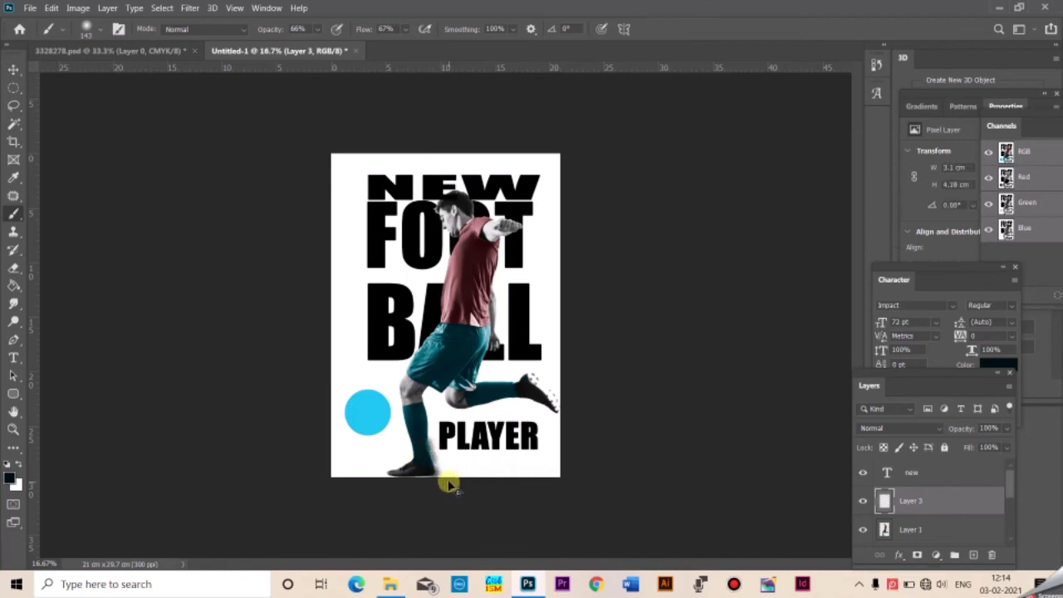
{"action": "key", "text": "ctrl+z"}
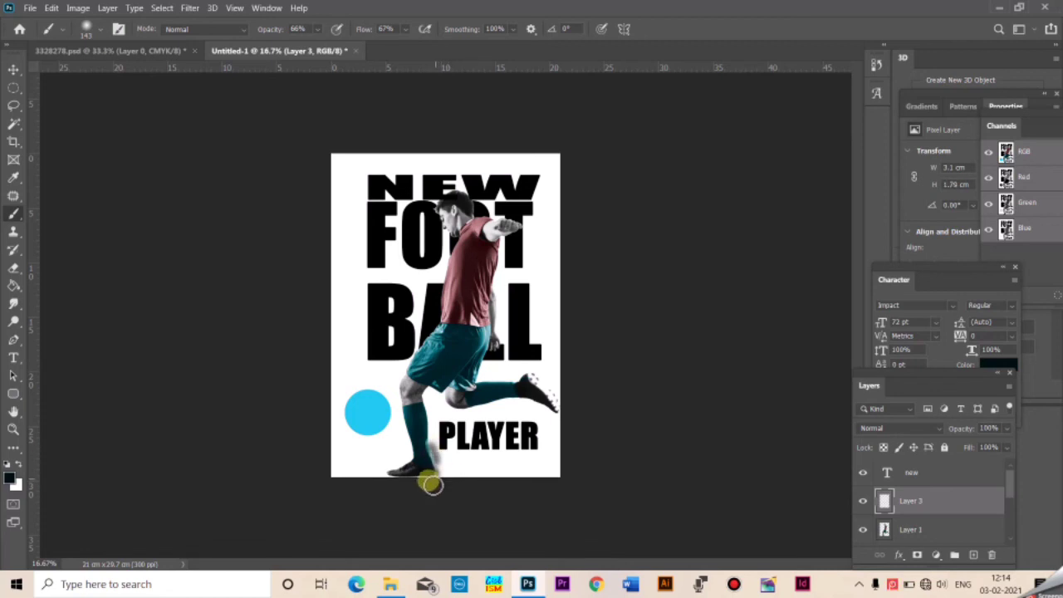
{"action": "mouse_move", "coordinate": [434, 467]}
{"action": "left_mouse_down"}
{"action": "mouse_move", "coordinate": [414, 488]}
{"action": "mouse_move", "coordinate": [456, 485]}
{"action": "left_mouse_up"}
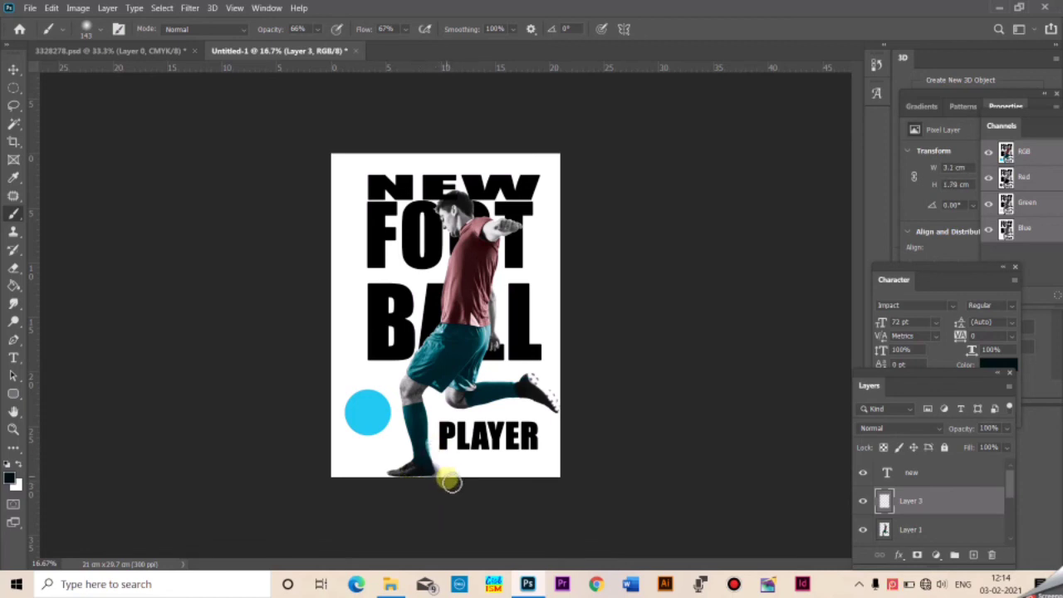
{"action": "key", "text": "ctrl+z"}
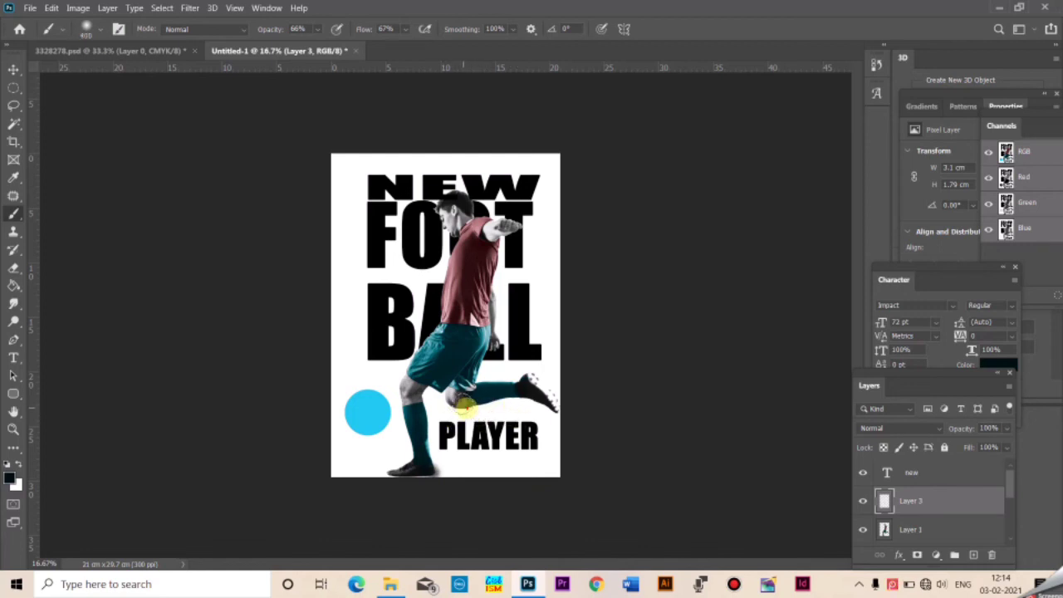
{"action": "left_click_drag", "start_coordinate": [465, 405], "coordinate": [559, 411]}
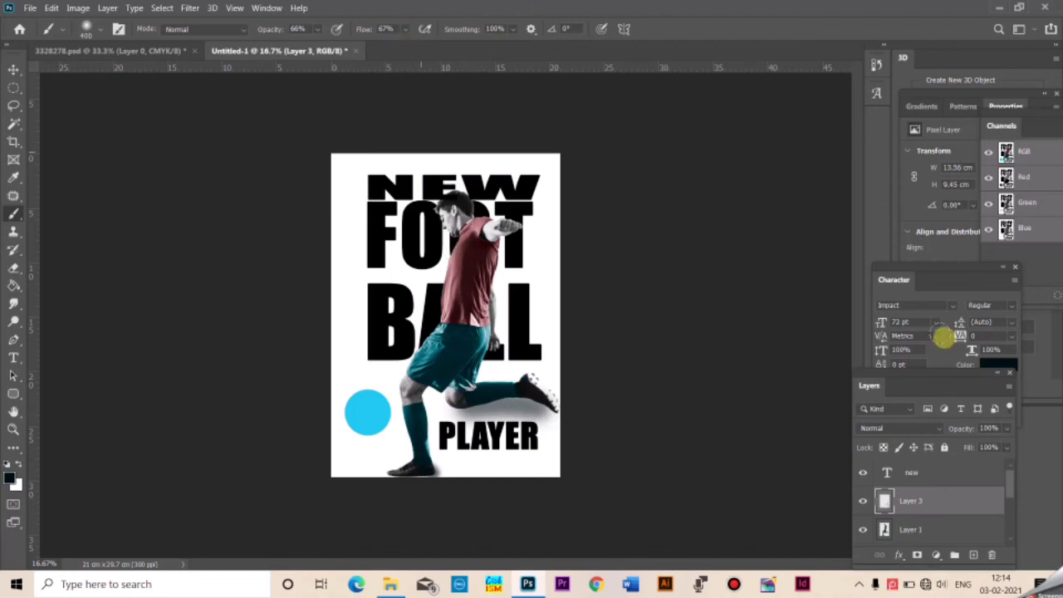
- Lower the shadow layer's opacity to 42% and reselect the player's layer
{"action": "left_click", "coordinate": [1007, 429]}
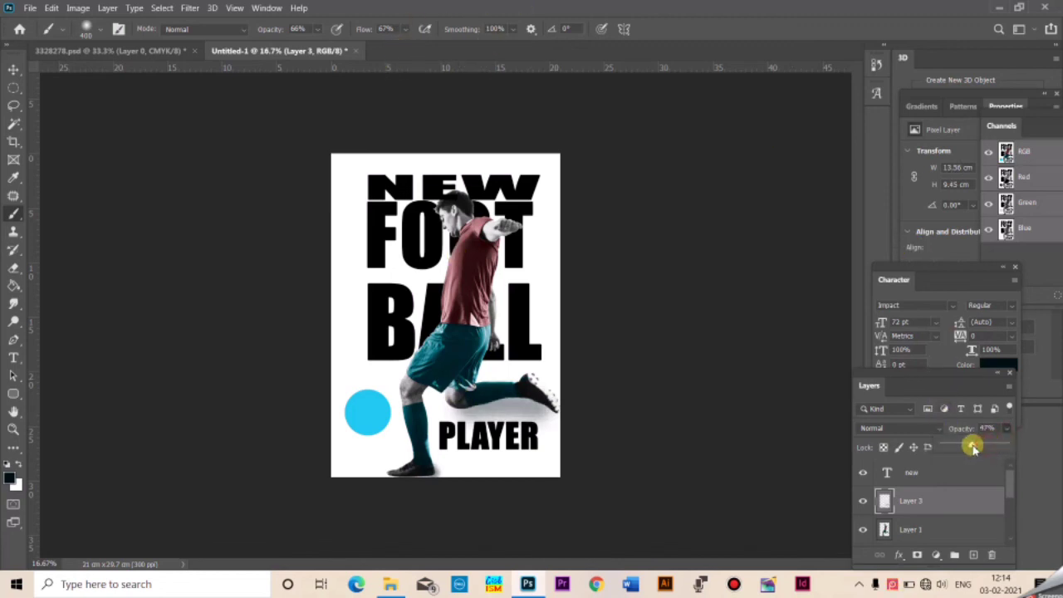
{"action": "left_click_drag", "start_coordinate": [973, 448], "coordinate": [964, 448]}
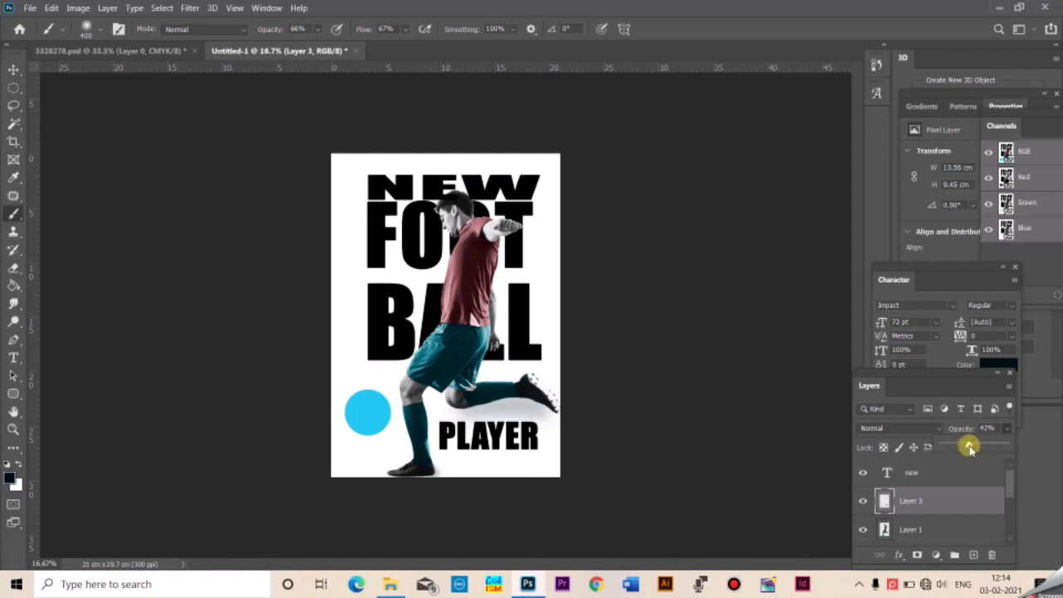
{"action": "left_click", "coordinate": [969, 447]}
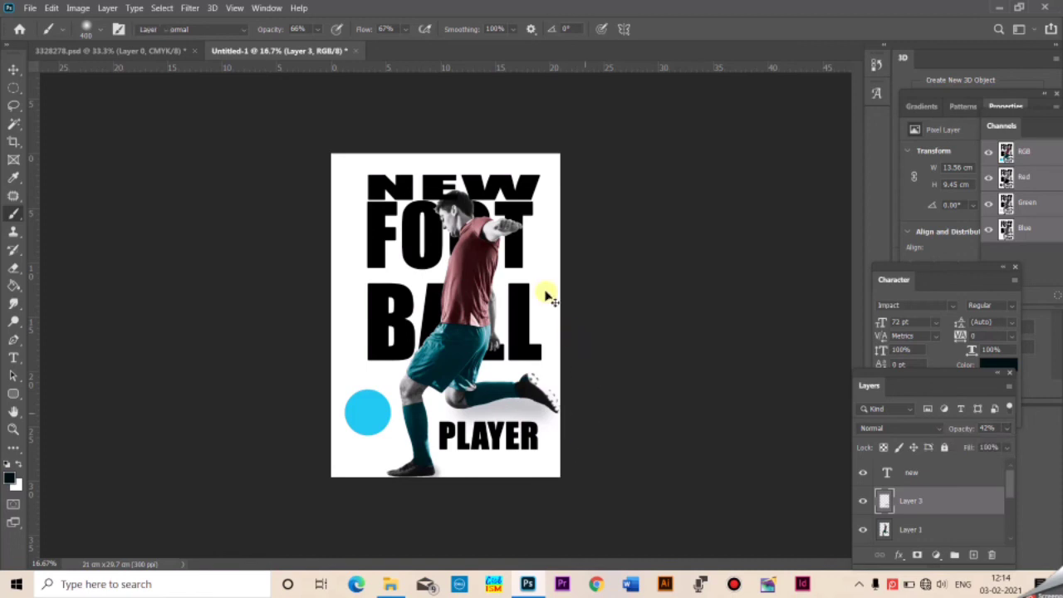
{"action": "key", "text": "v"}
{"action": "right_click", "coordinate": [468, 279]}
{"action": "left_click", "coordinate": [490, 288]}
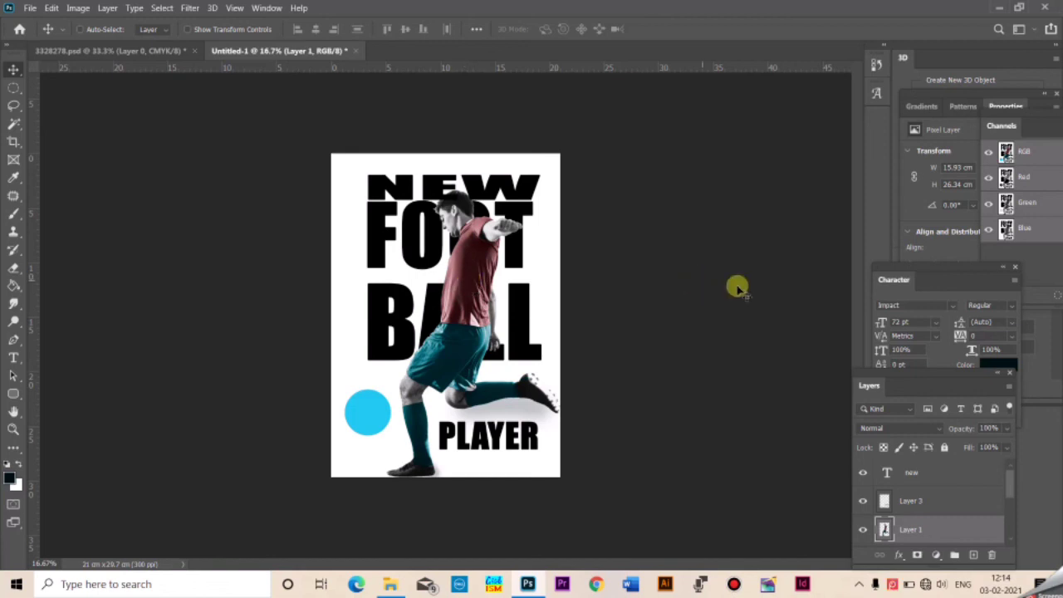
- Hide all panels, zoom in, then zoom back out to review the full poster
{"action": "key", "text": "Tab"}
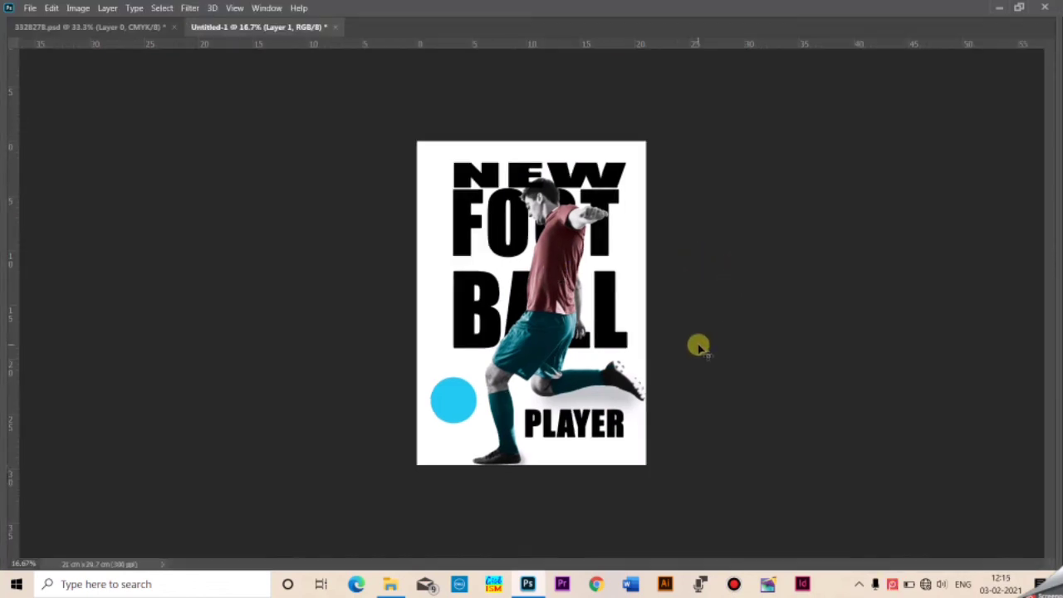
{"action": "key", "text": "ctrl+plus"}
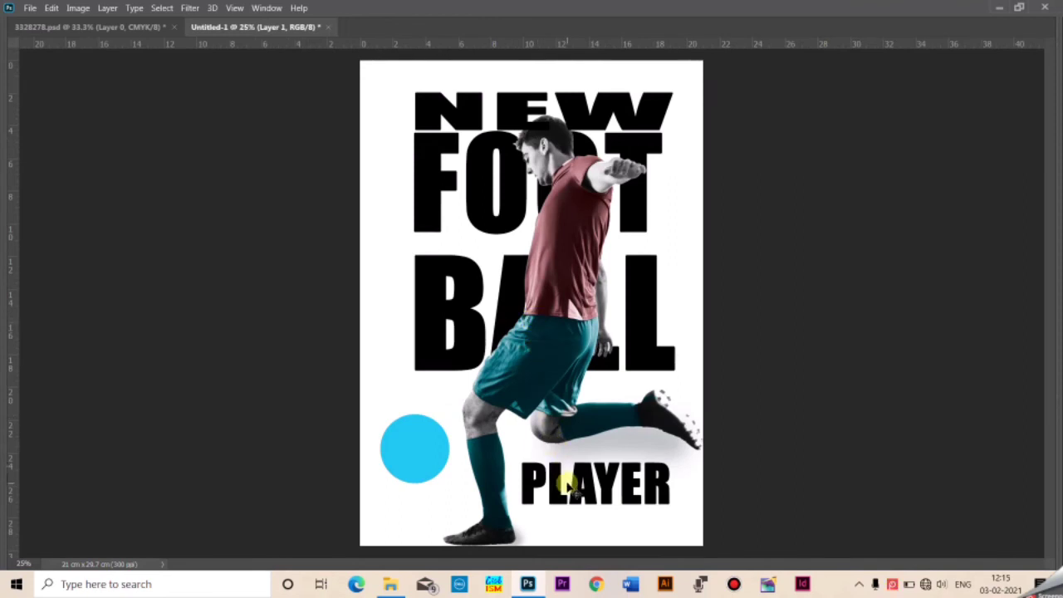
{"action": "key", "text": "ctrl+minus"}
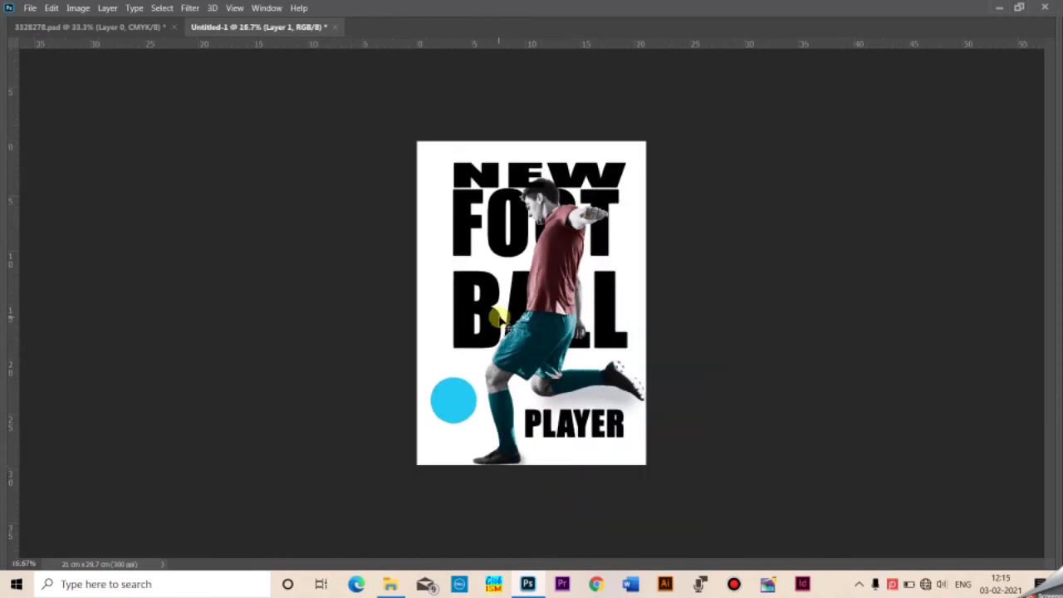